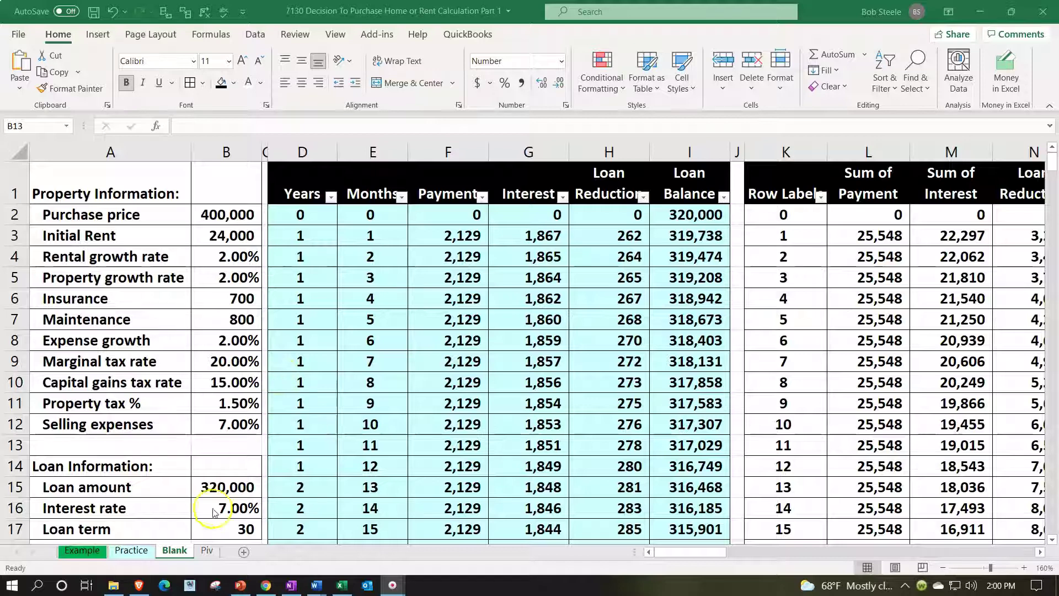
Step: Review the Example sheet from its property inputs across to the yearly loan summary, property value and cash flow tables
click(121, 542)
click(82, 551)
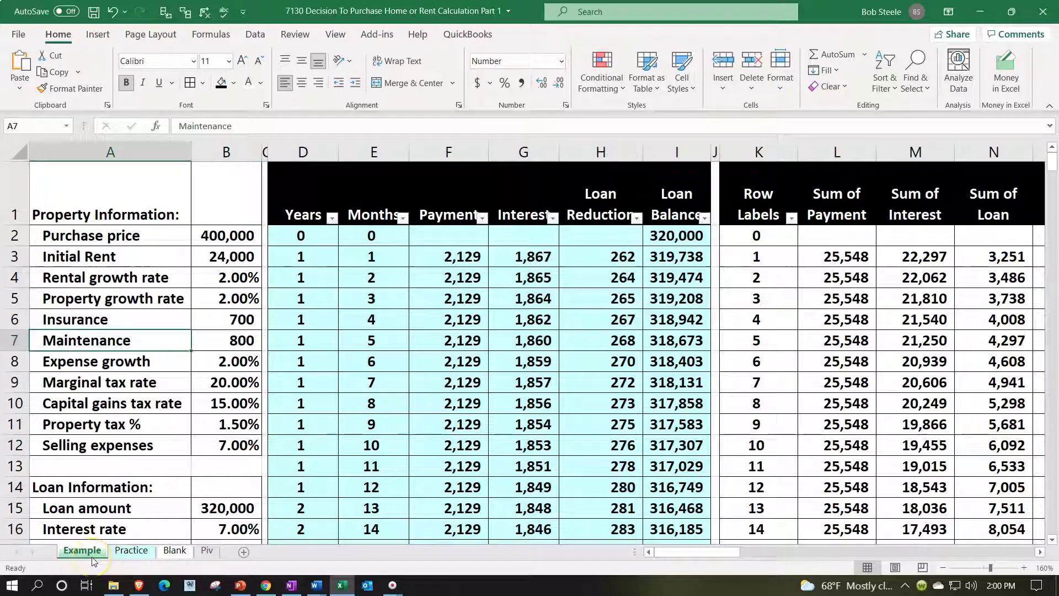
click(129, 381)
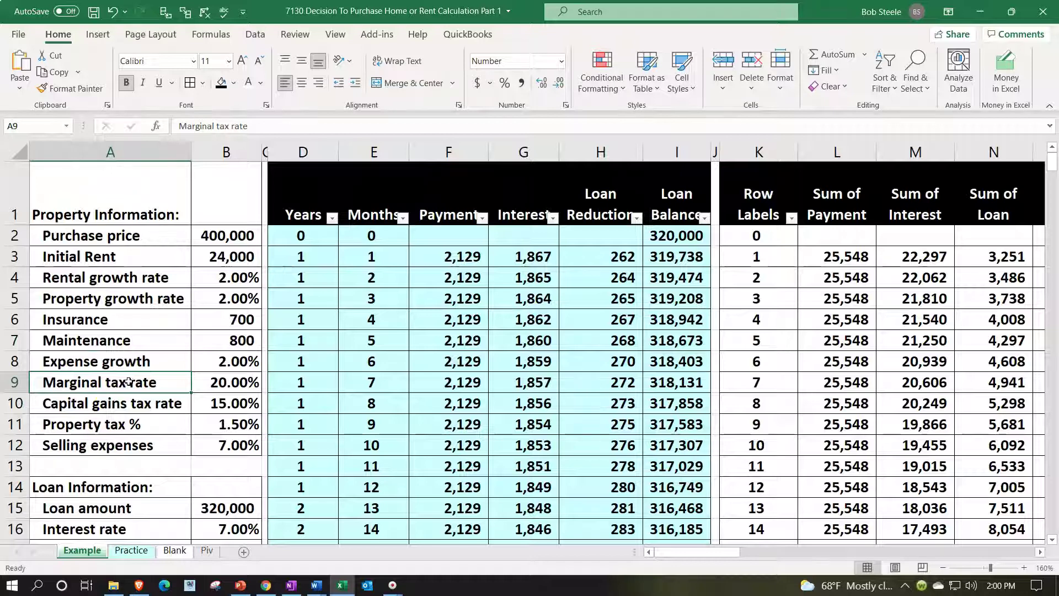
key(Right)
key(Right)
key(Right)
key(Right)
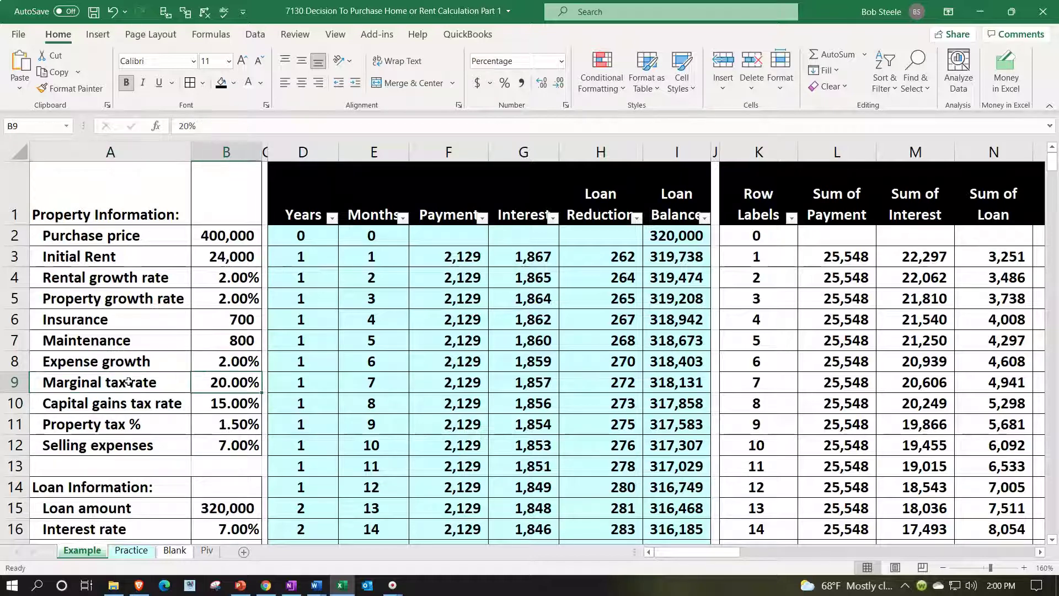
key(Right)
key(Right)
key(Right)
key(Right)
key(Right)
key(Right)
key(Right)
key(Right)
key(Right)
key(Right)
key(Right)
key(Right)
key(Right)
key(Right)
key(Right)
key(Right)
key(Right)
key(Right)
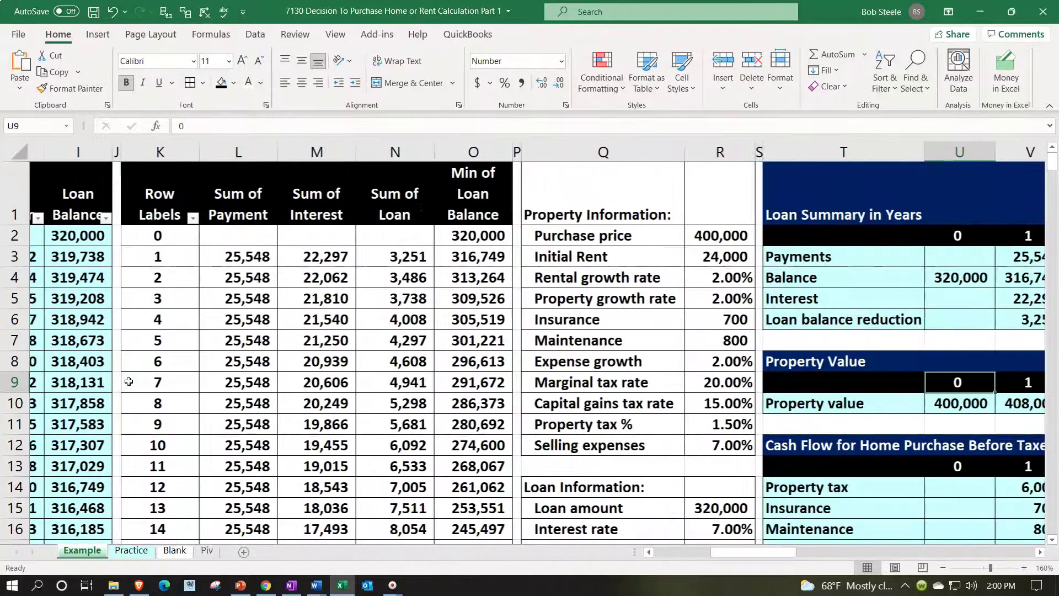
key(Right)
key(Right)
key(Right)
key(Right)
key(Right)
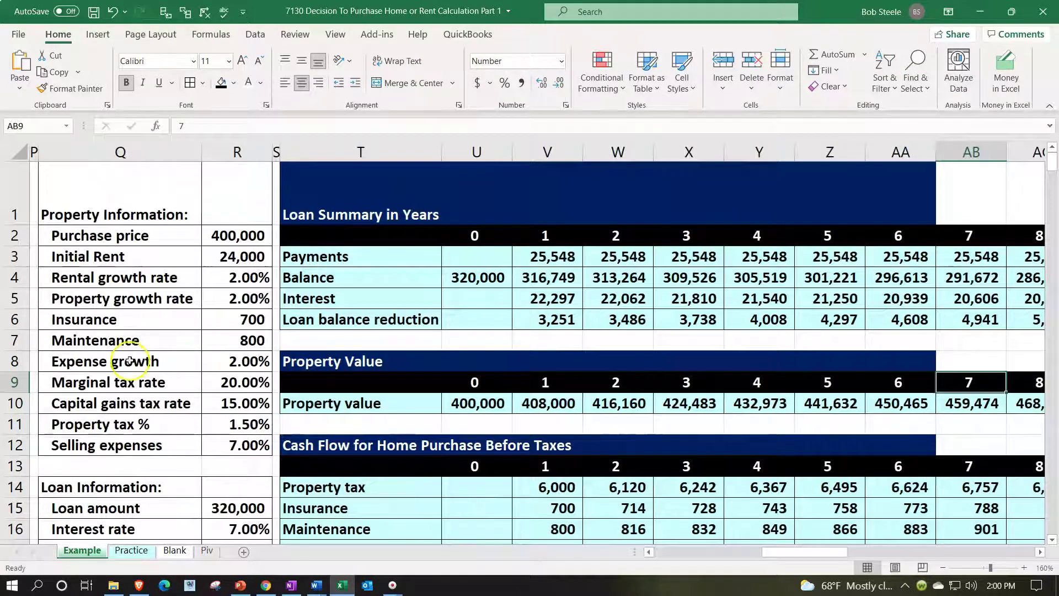
click(366, 333)
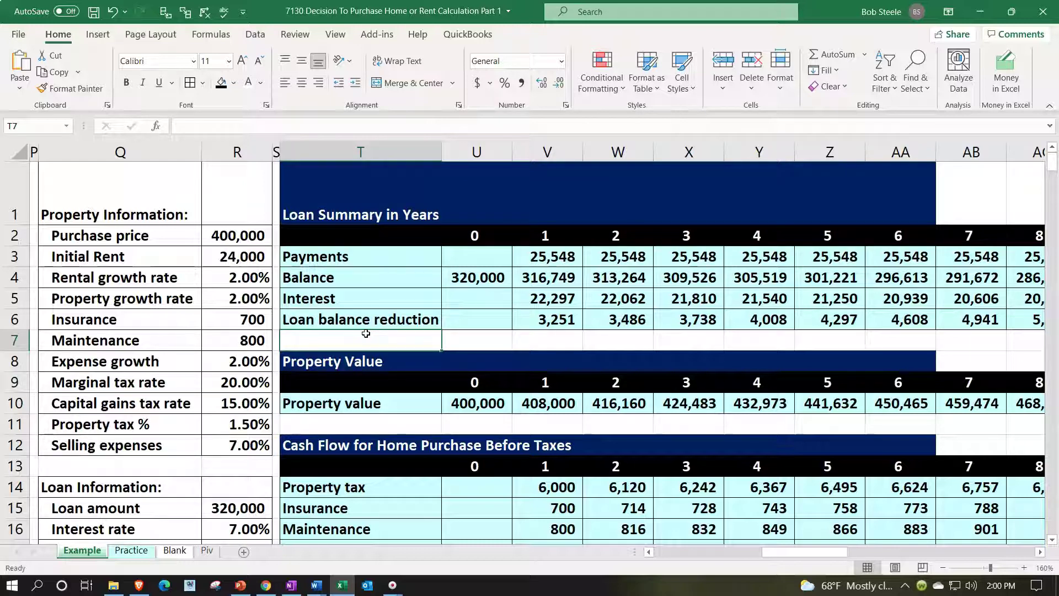
Step: Examine the Example sheet's initial rent input, monthly amortization table and yearly loan pivot table
key(Home)
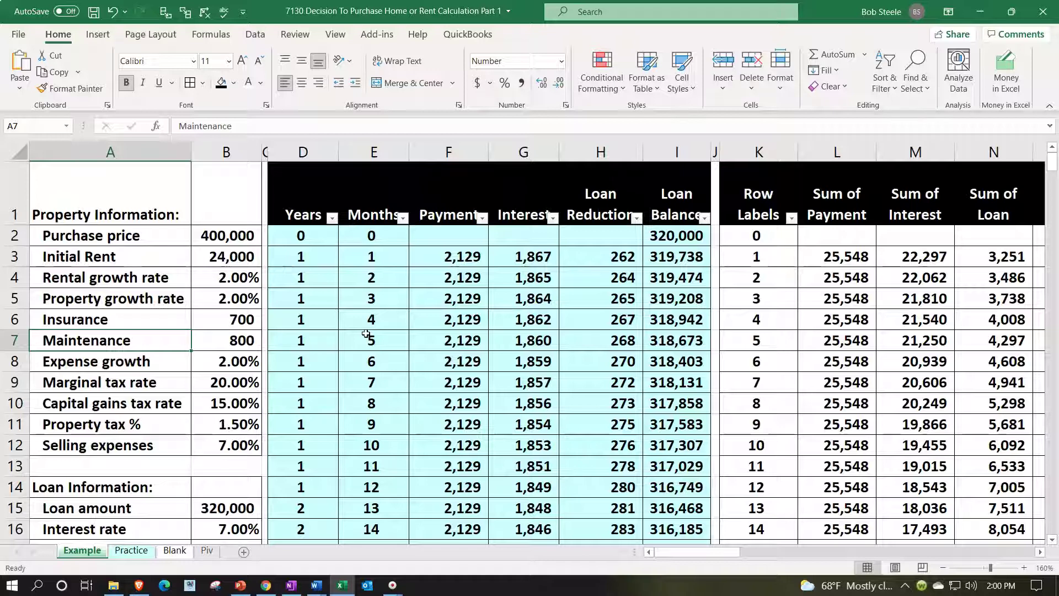
key(Up)
key(Up)
key(Up)
key(Up)
key(Right)
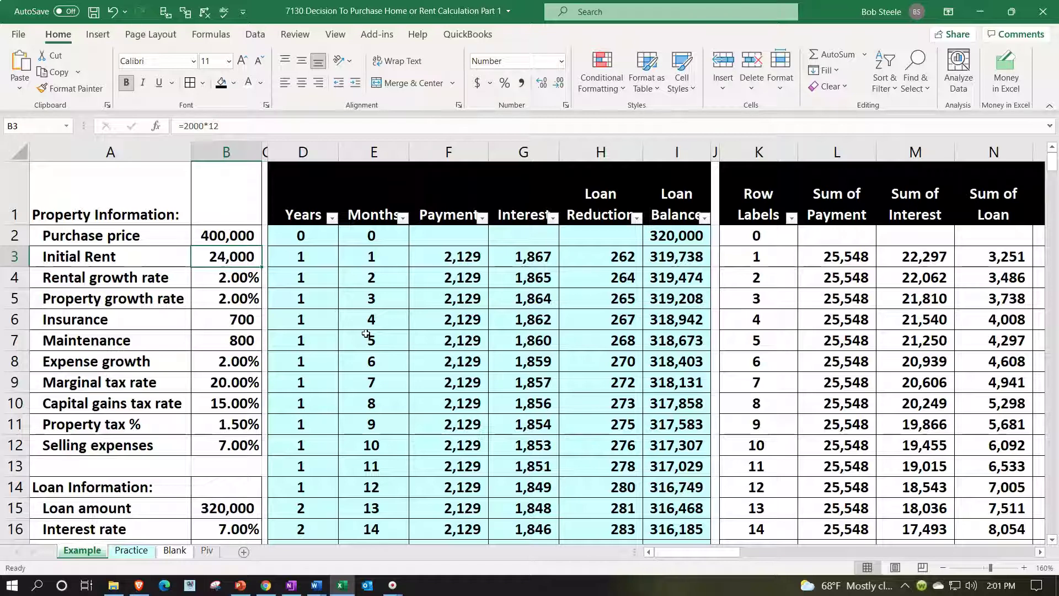
key(Right)
key(Right)
key(Right)
key(Right)
key(Right)
key(Right)
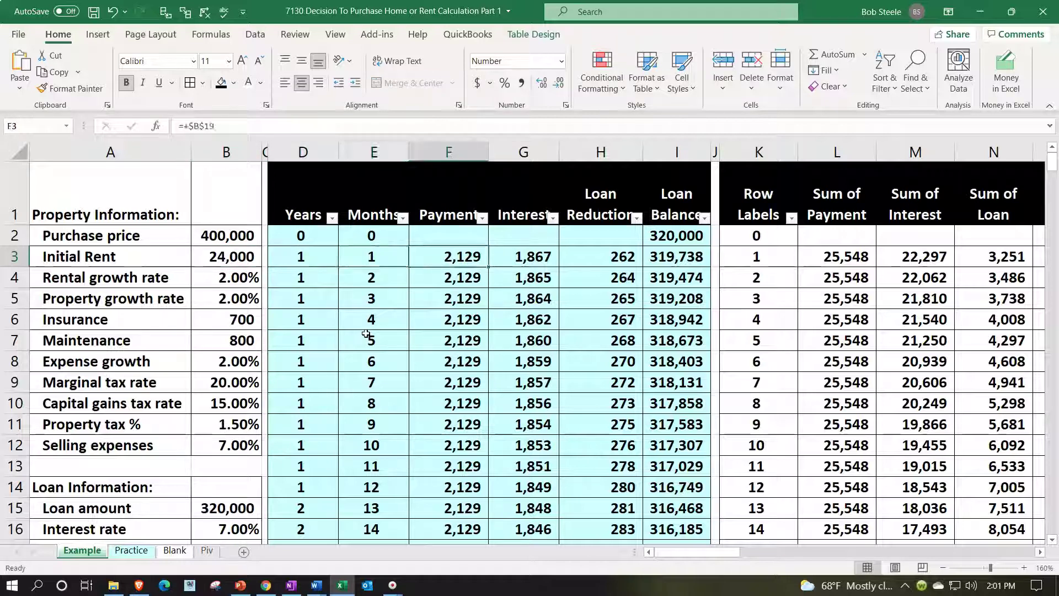
key(Right)
key(Right)
key(Right)
key(Right)
key(Right)
key(Right)
key(Right)
key(Right)
key(Right)
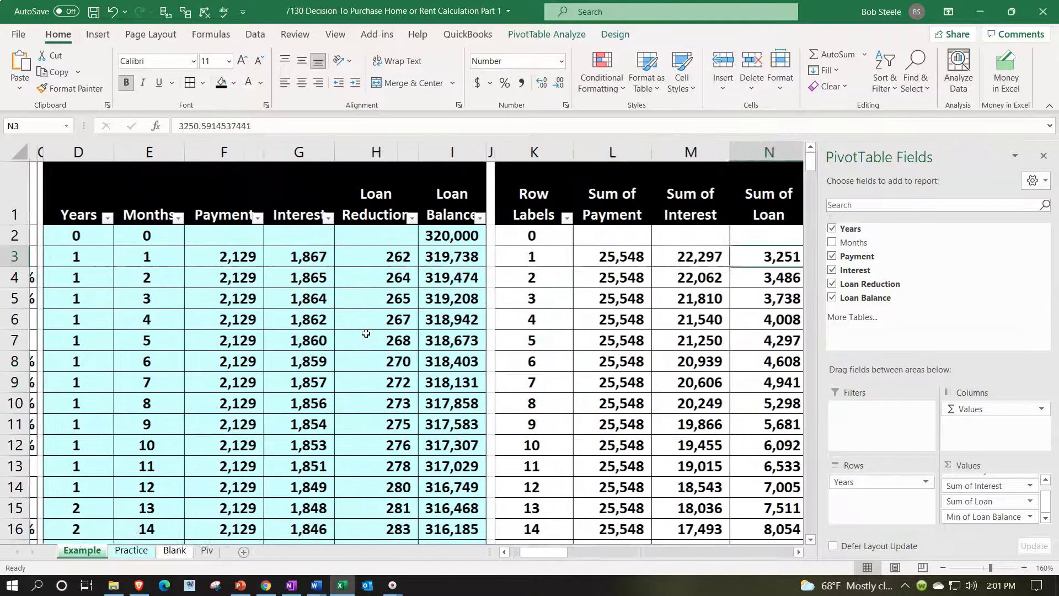
key(Left)
key(Left)
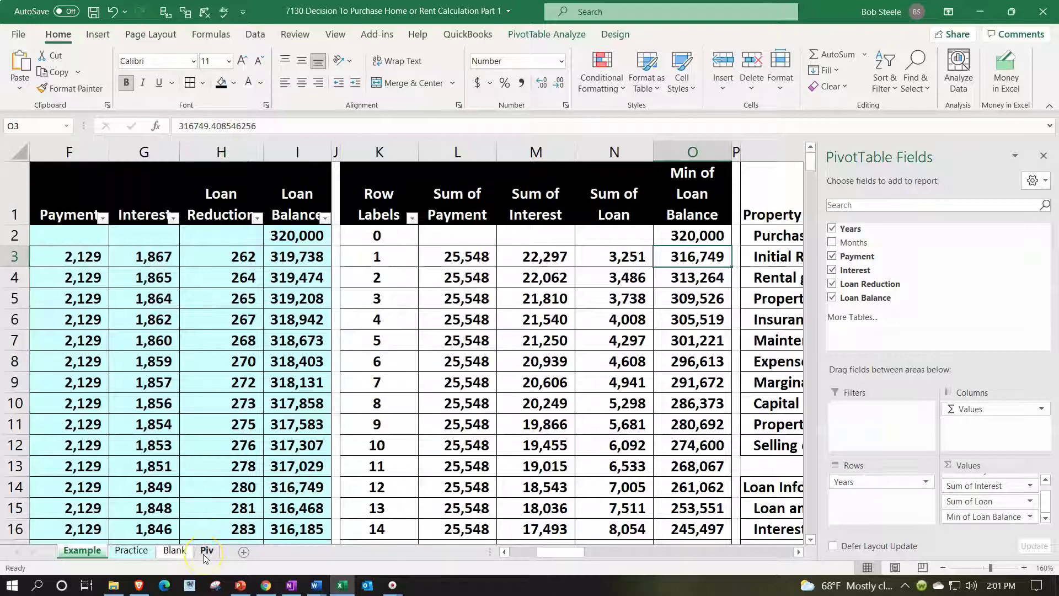
Step: Examine the lower rows of the Example sheet's loan tables and the pivot table with years across on the Piv sheet
click(288, 484)
scroll(288, 480, down, 7)
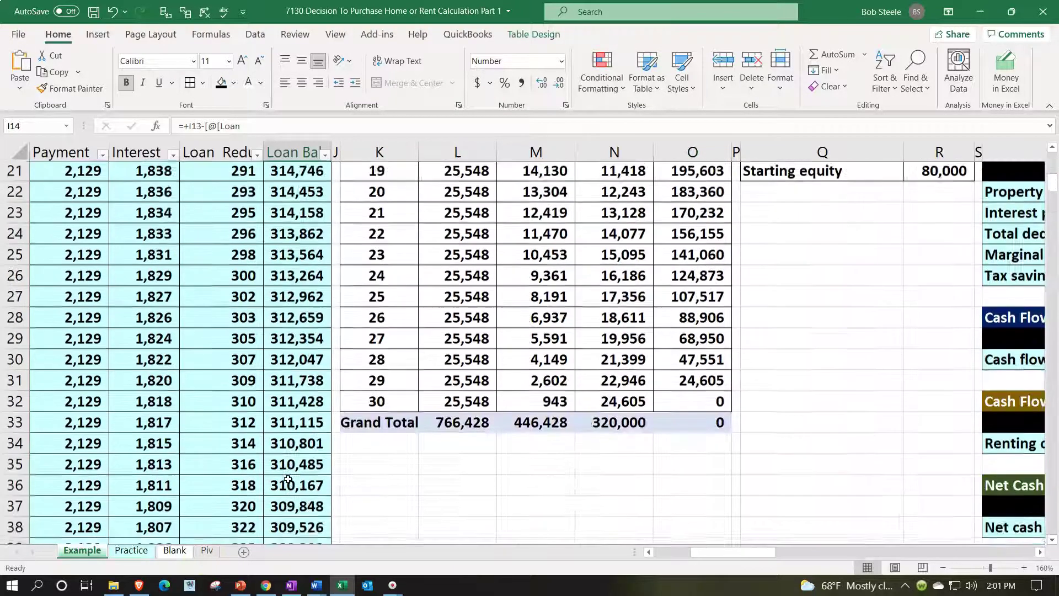
scroll(288, 479, down, 1)
click(209, 551)
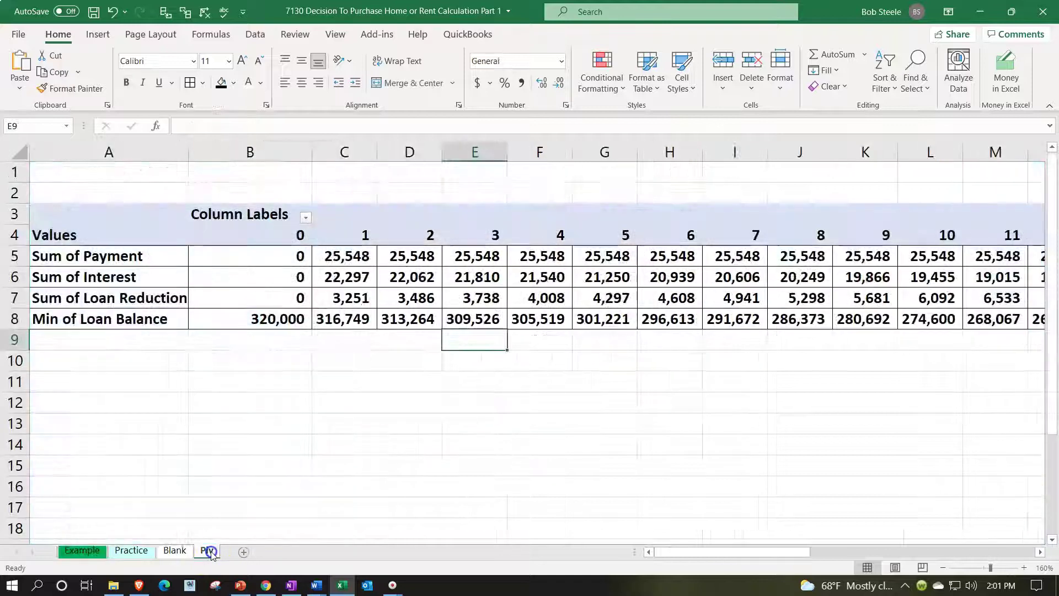
click(348, 298)
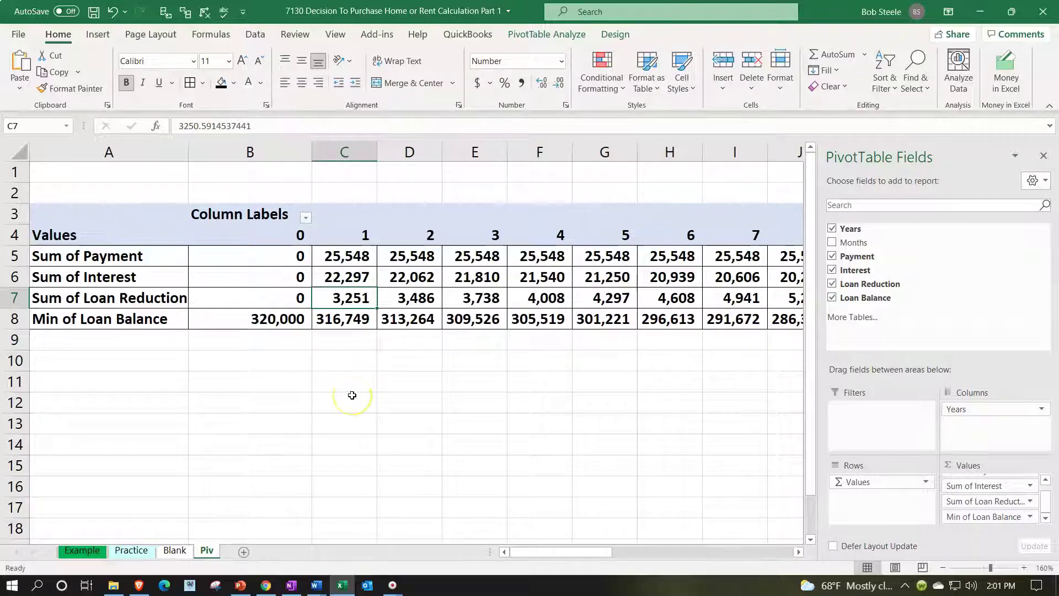
Step: Return to the Example sheet and examine the repeated property information block and the Loan Summary in Years table
click(83, 551)
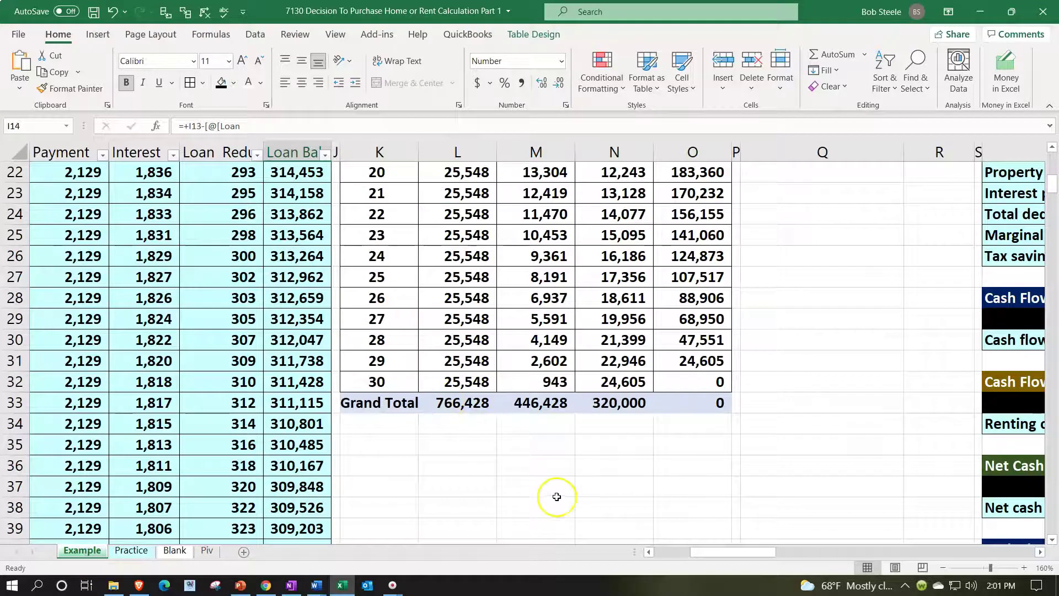
click(556, 496)
scroll(556, 496, up, 7)
click(870, 231)
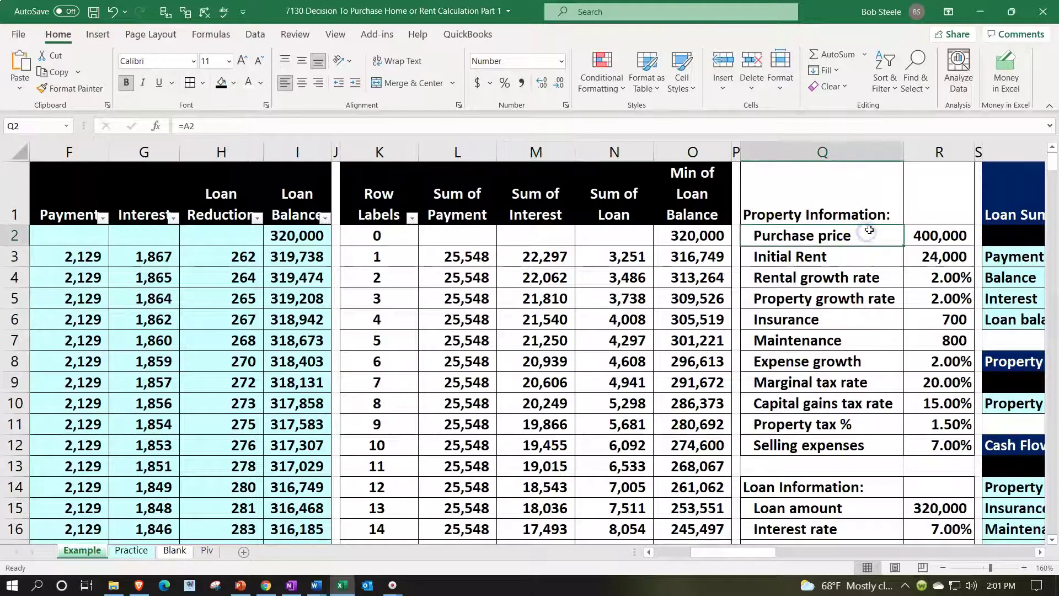
key(Down)
key(Down)
key(Down)
key(Right)
key(Right)
key(Right)
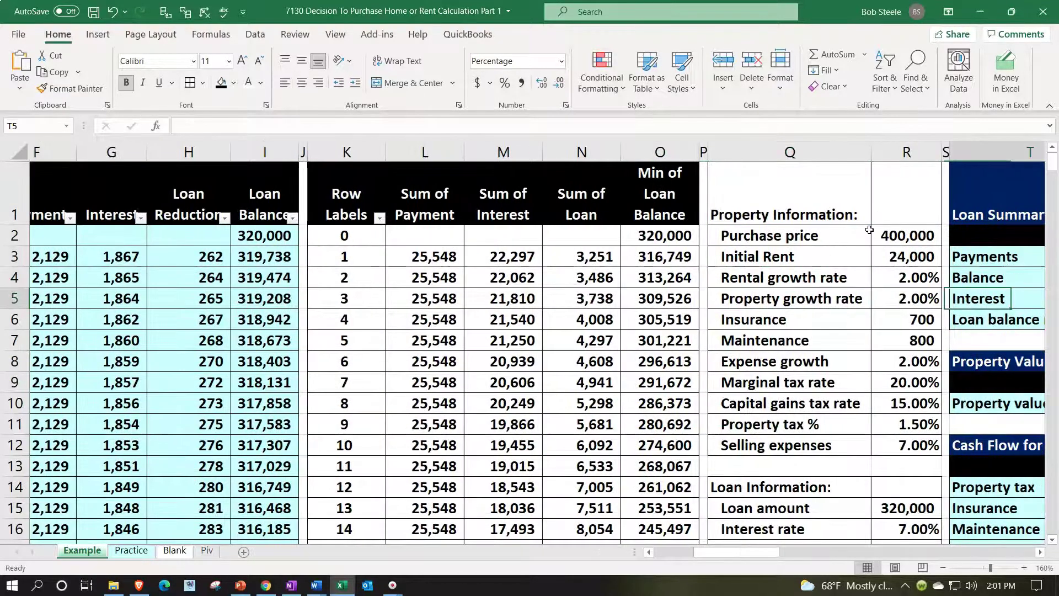
key(Right)
key(Right)
key(Right)
key(Right)
key(Right)
key(Right)
key(Right)
key(Right)
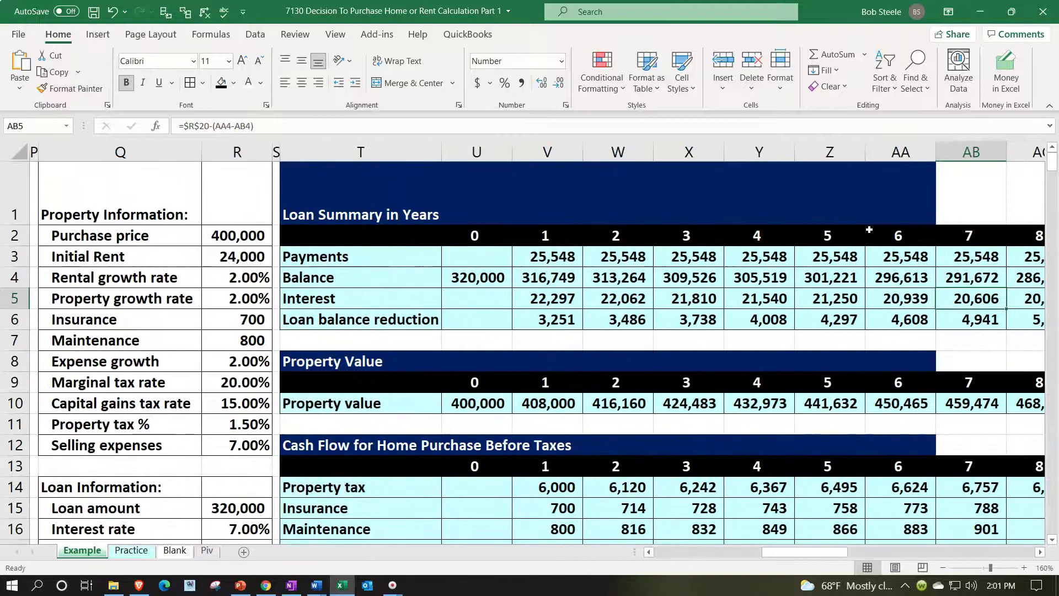
click(414, 218)
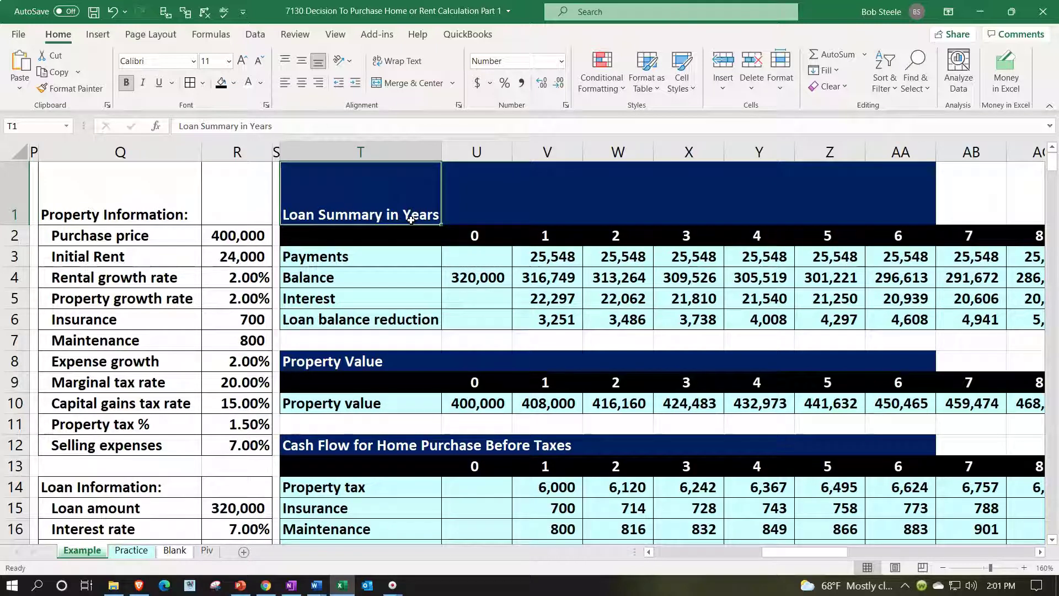
Step: Inspect the repeated property information in columns Q and R and the year 0 property value formula
click(107, 205)
drag(153, 253, 217, 445)
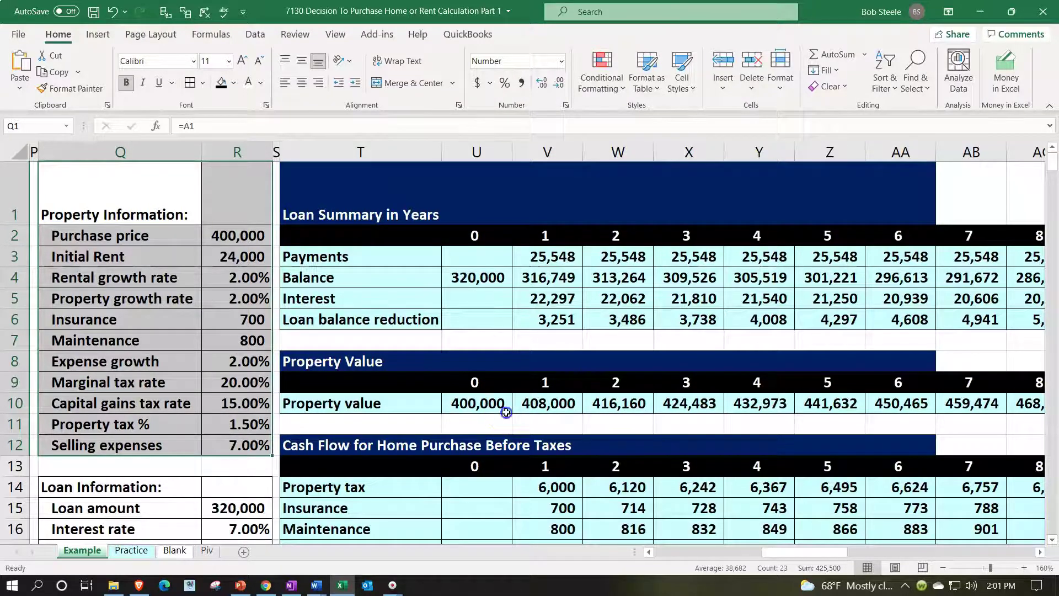
click(488, 406)
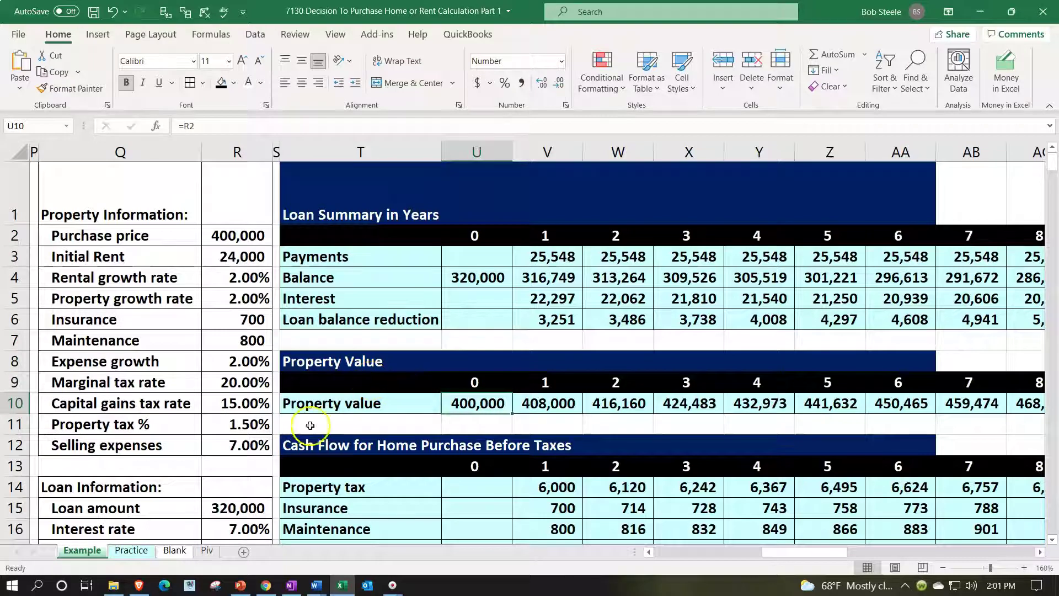
Step: Look over the empty Loan Summary in Years and Property Value templates on the Practice sheet
click(138, 551)
click(304, 381)
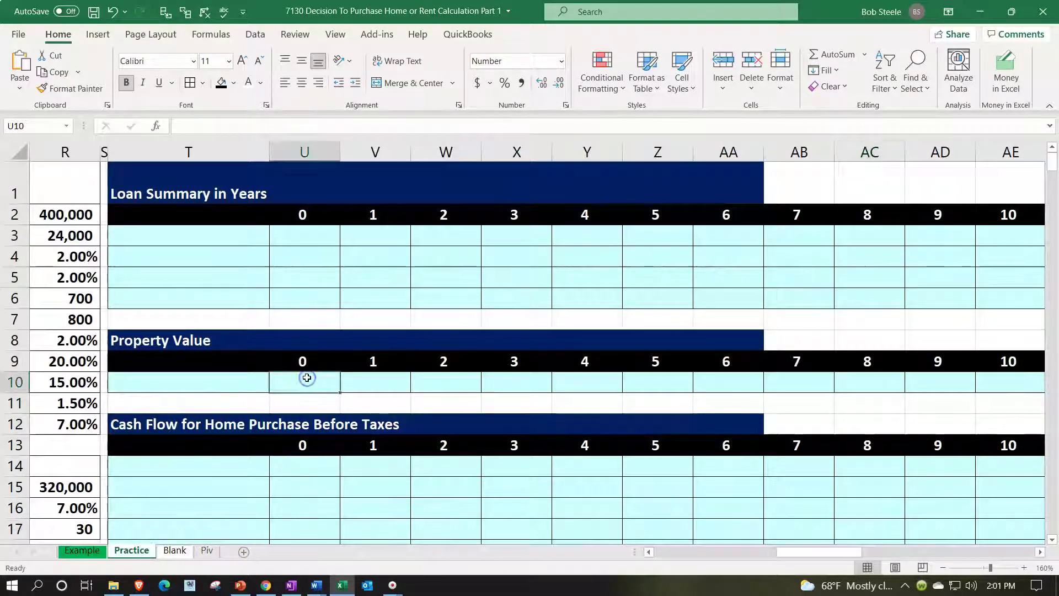
click(326, 262)
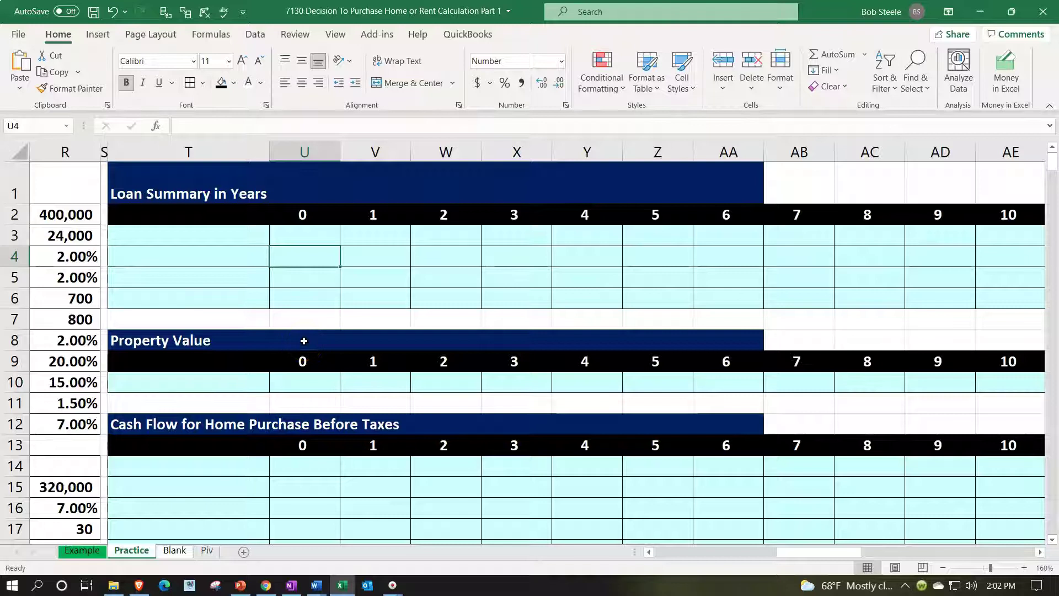
Step: Review the Blank sheet's property inputs, amortization table, yearly pivot table and the empty columns beside it
click(184, 553)
click(449, 317)
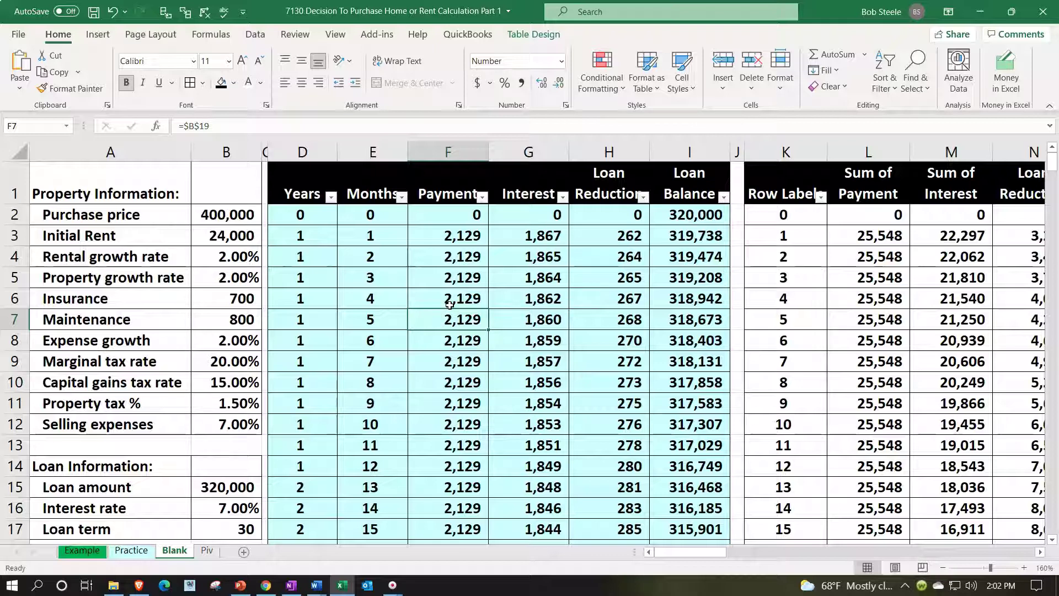
key(Left)
key(Left)
key(Left)
key(Left)
key(Left)
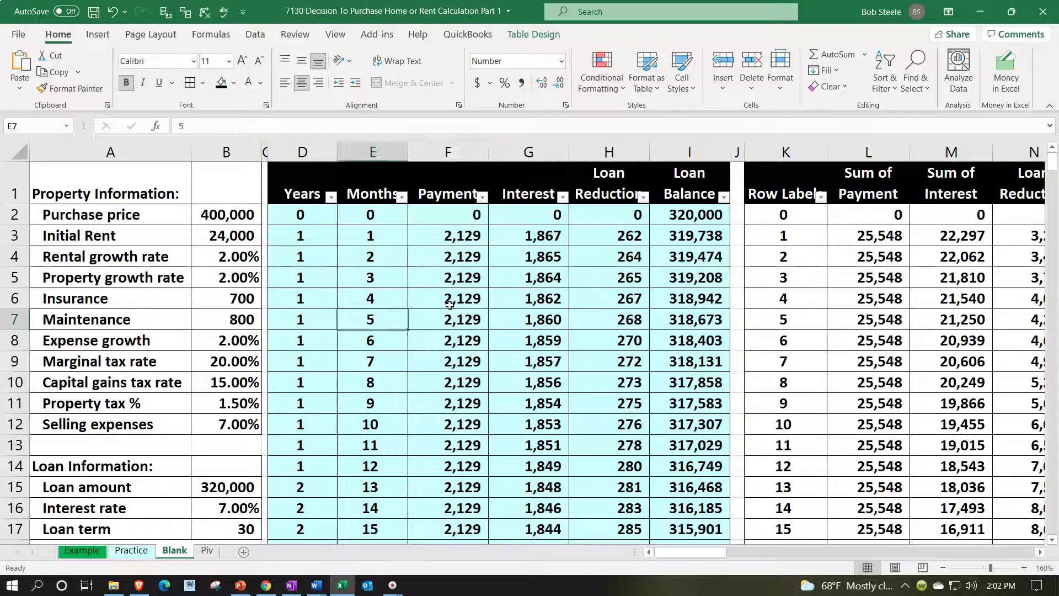
key(Right)
key(Right)
key(Right)
key(Right)
key(Right)
key(Right)
key(Right)
key(Right)
key(Right)
key(Right)
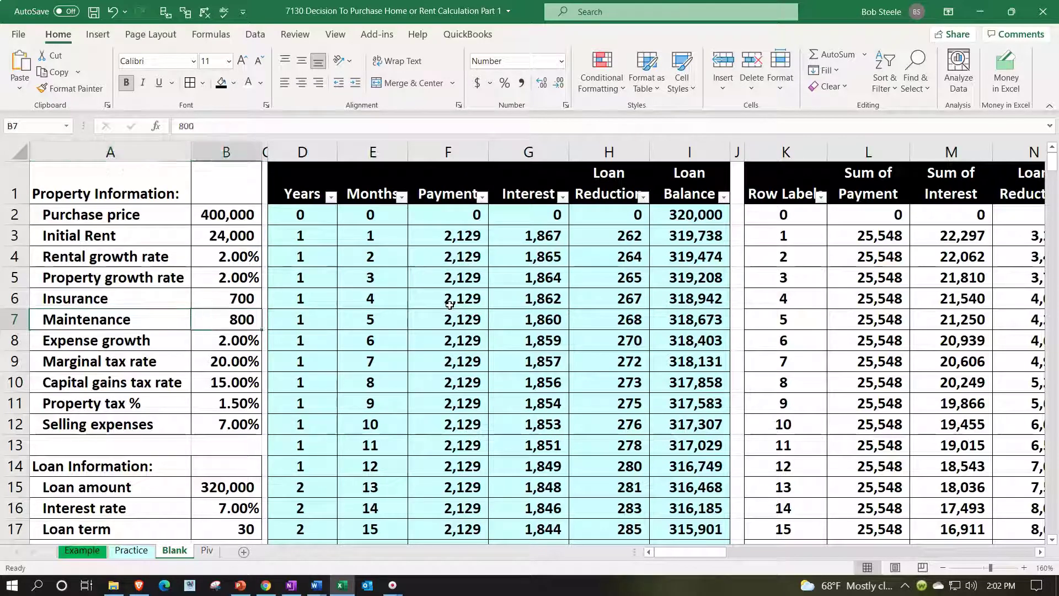
key(Right)
key(Right)
key(Right)
key(Right)
key(Right)
key(Right)
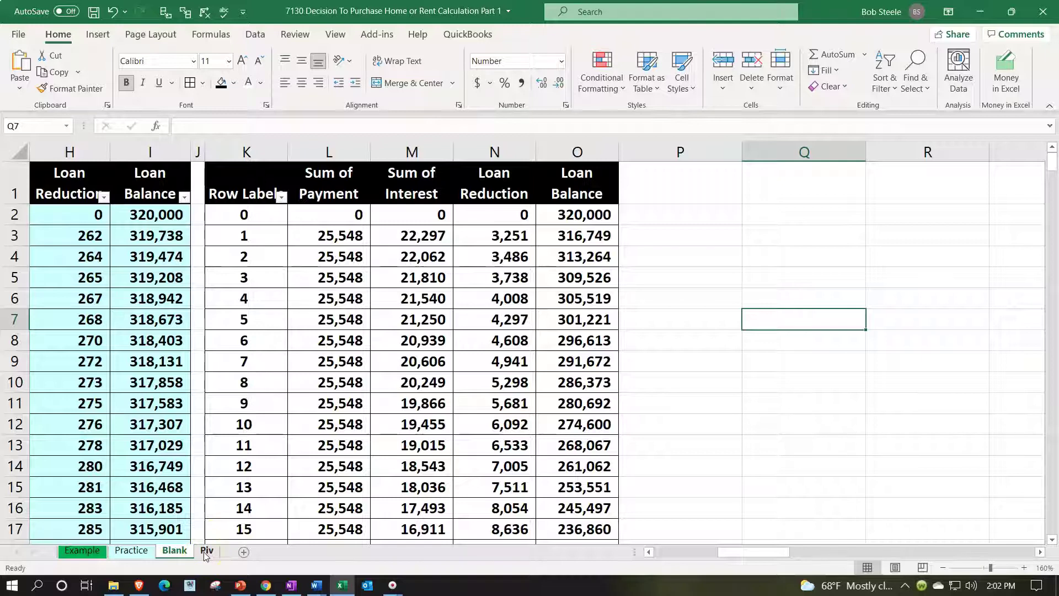
drag(738, 552, 676, 554)
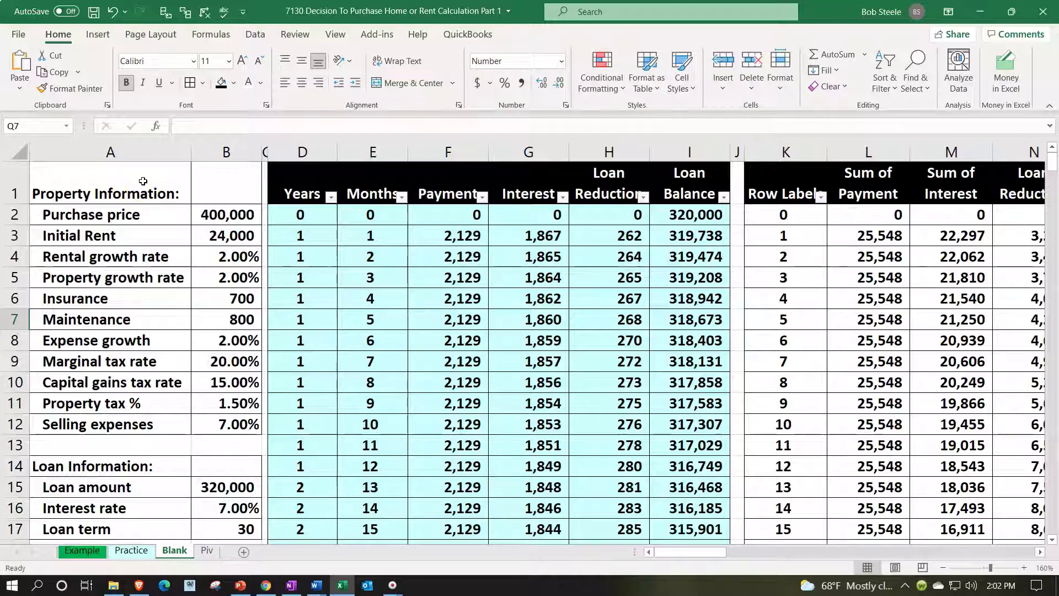
Step: Inspect the Blank sheet's loan tables and its property and loan inputs in columns A and B
drag(321, 163, 940, 174)
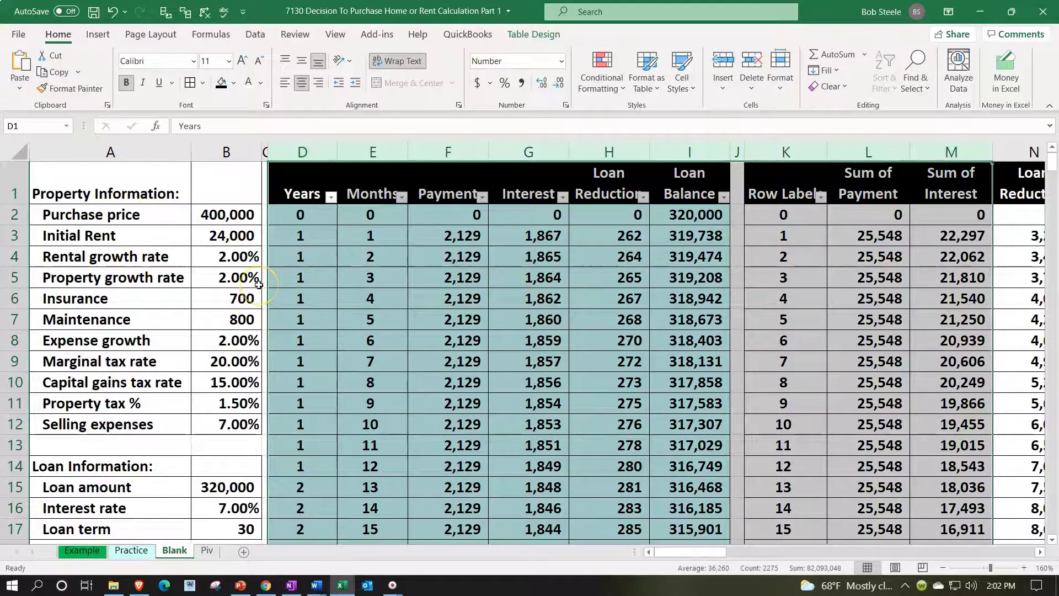
drag(135, 189, 213, 460)
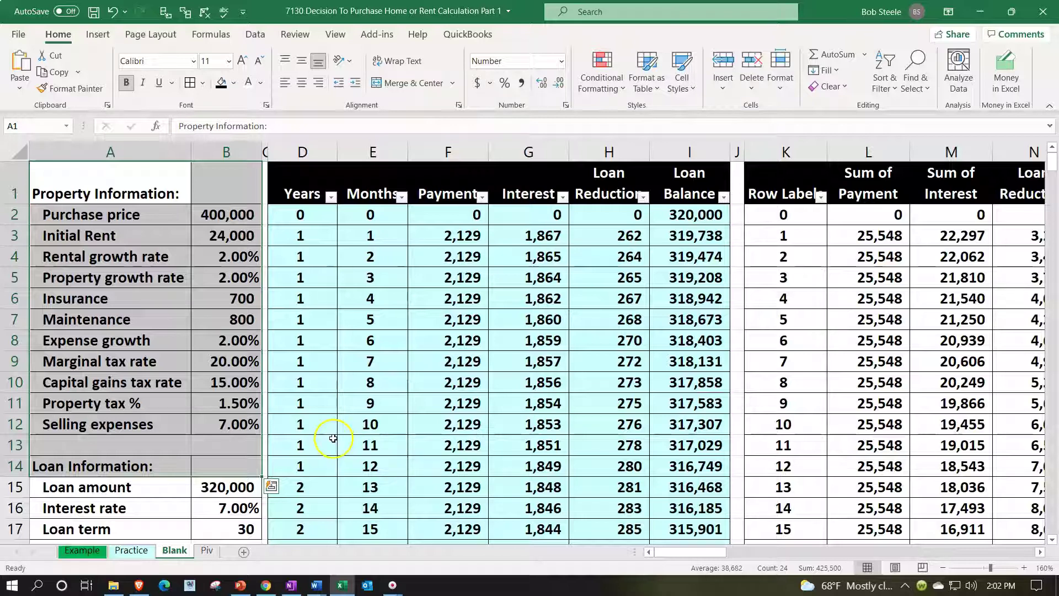
drag(236, 216, 225, 446)
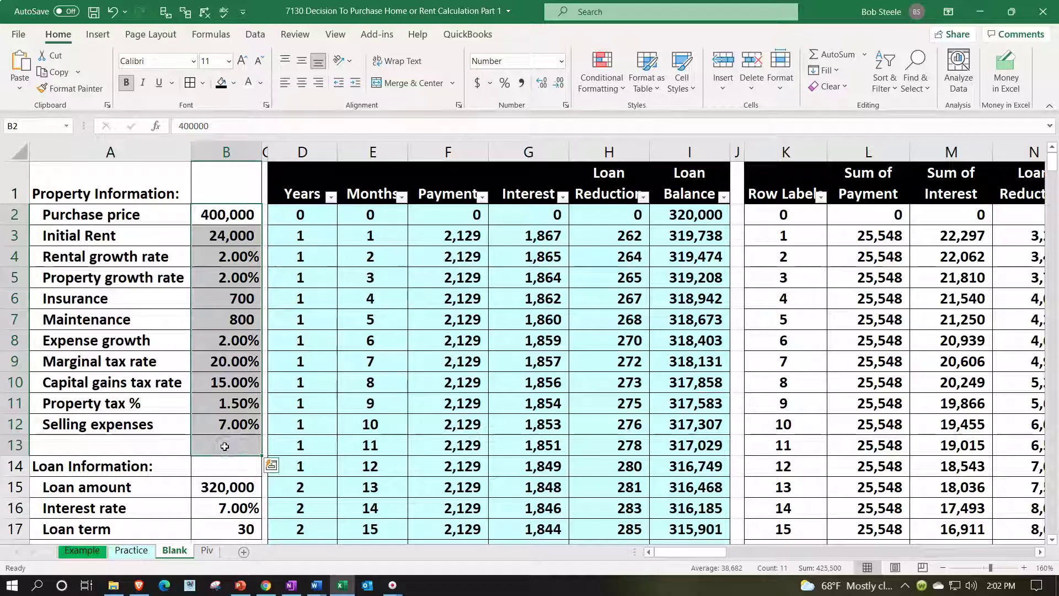
scroll(224, 446, down, 1)
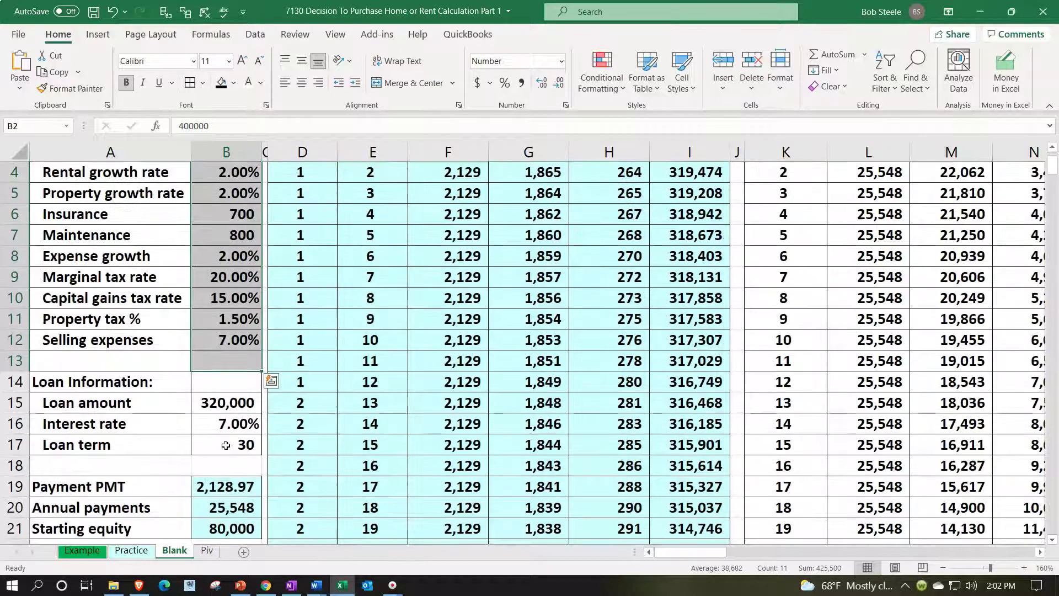
scroll(226, 445, down, 2)
scroll(225, 444, up, 3)
click(215, 187)
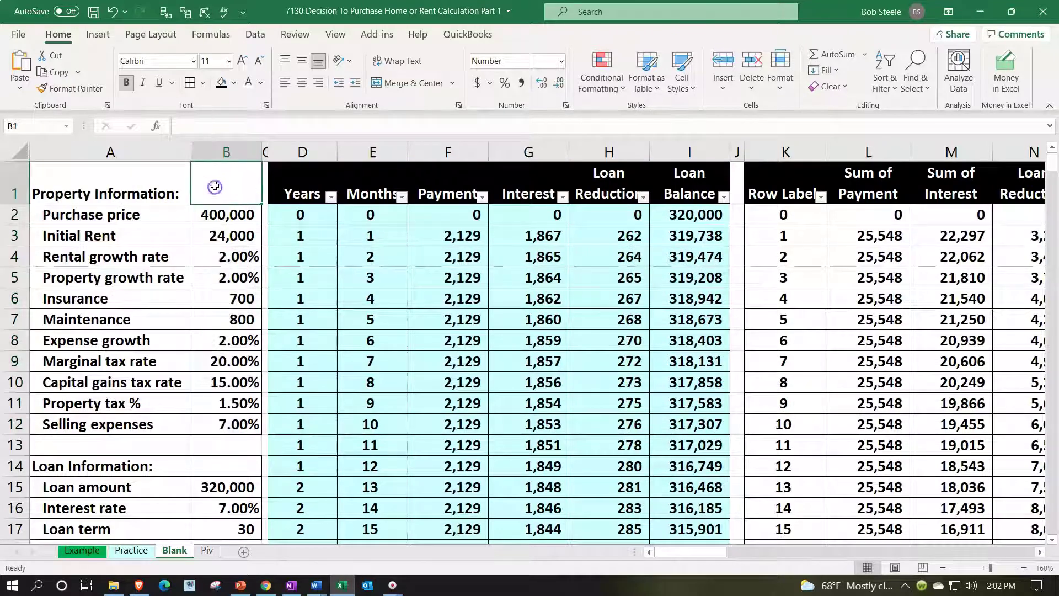
Step: Narrow empty column P of the Blank sheet into a thin spacer beside the pivot table and select cell Q1
key(Right)
key(Right)
key(Right)
key(Right)
key(Right)
key(Right)
key(Right)
key(Right)
key(Right)
key(Right)
key(Right)
key(Right)
key(Right)
key(Right)
key(Right)
key(Right)
key(Right)
key(Right)
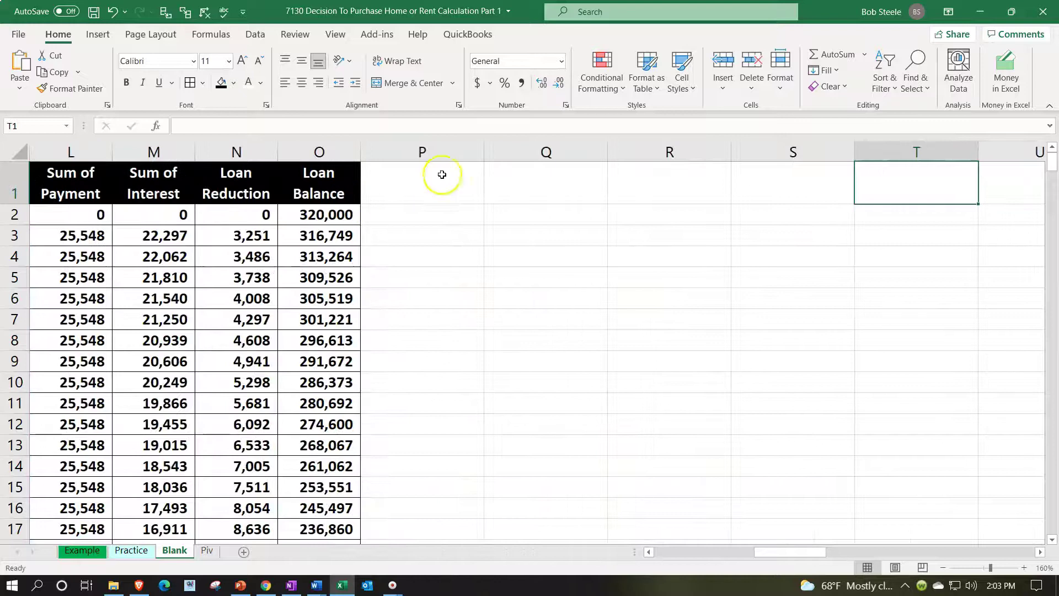
drag(483, 154, 370, 159)
click(402, 182)
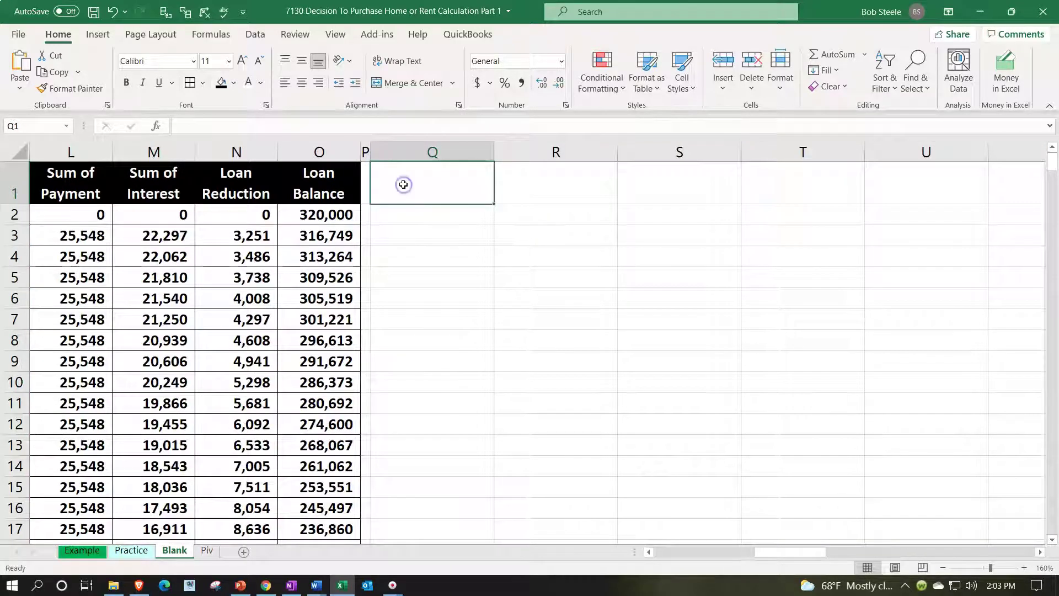
Step: Link cell Q1 to the Property Information heading with the formula =A1
text(=)
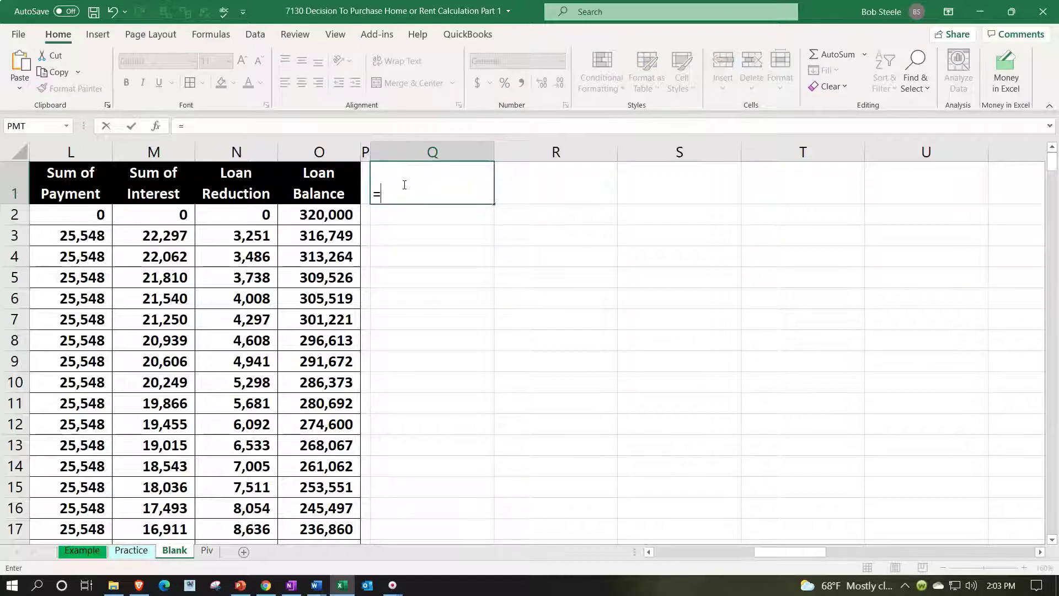
key(Left)
key(Left)
key(Left)
key(Left)
key(Left)
key(Left)
key(Left)
key(Left)
key(Left)
key(Left)
key(Left)
key(Left)
key(Left)
key(Left)
key(Left)
key(Left)
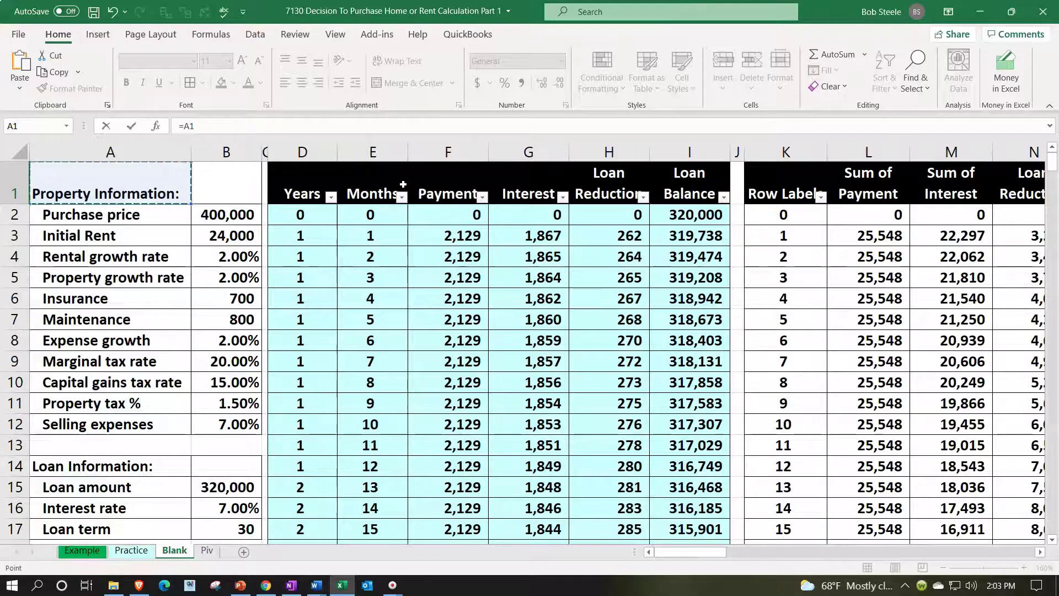
key(Return)
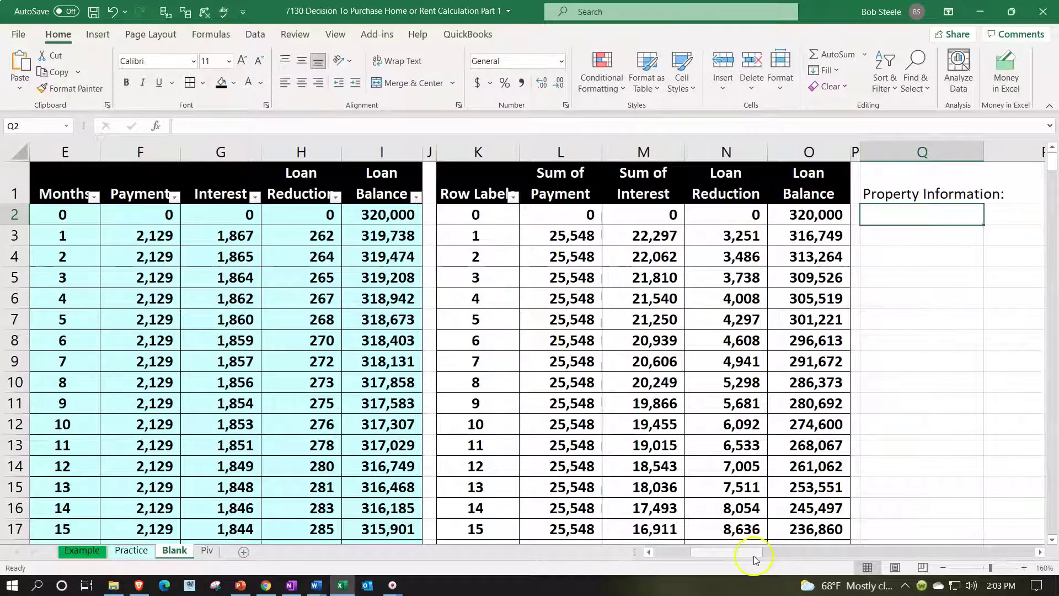
Step: Fill the Q1 formula across to R1, and fill both cells down to row 36
scroll(767, 538, right, 5)
click(586, 193)
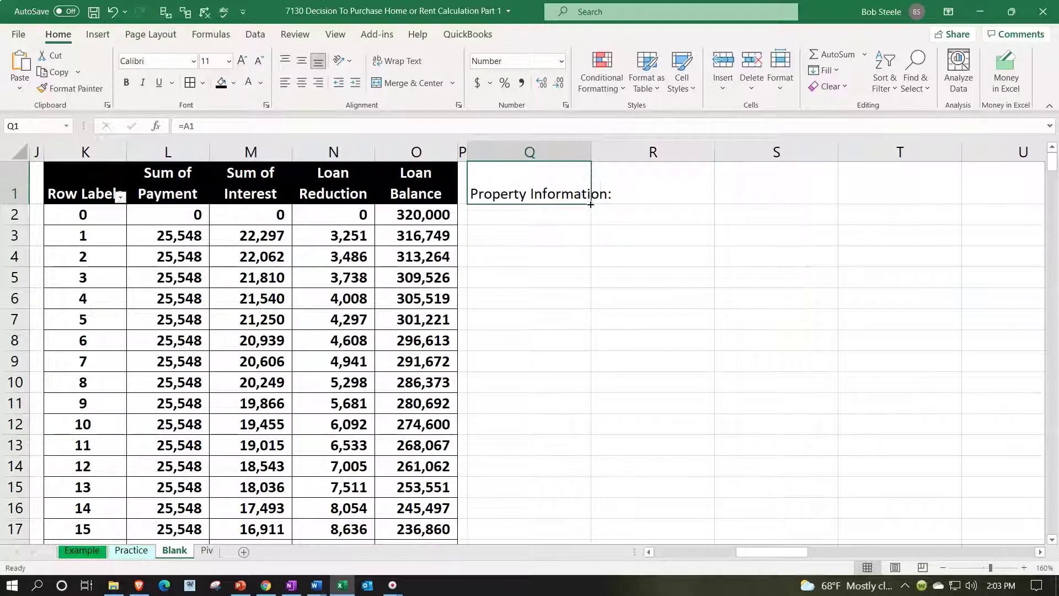
drag(591, 204, 674, 196)
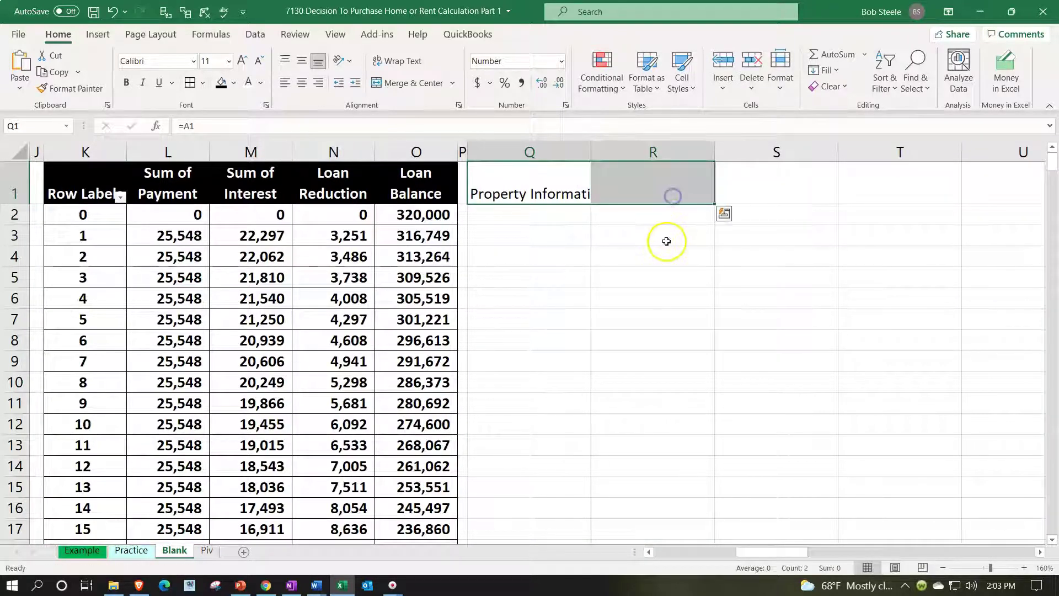
click(667, 242)
click(668, 194)
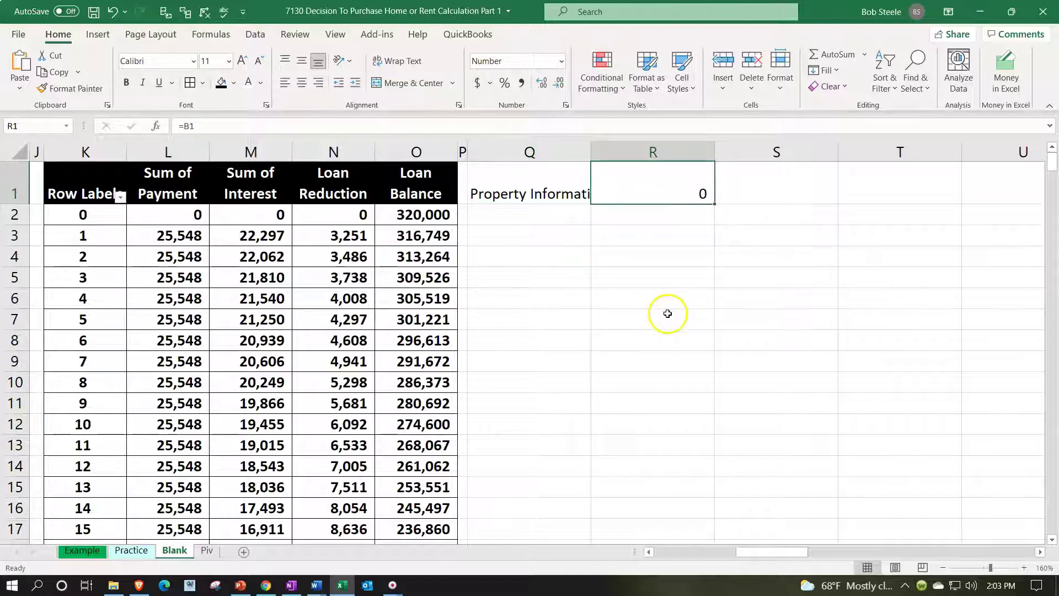
click(557, 190)
drag(591, 187, 618, 189)
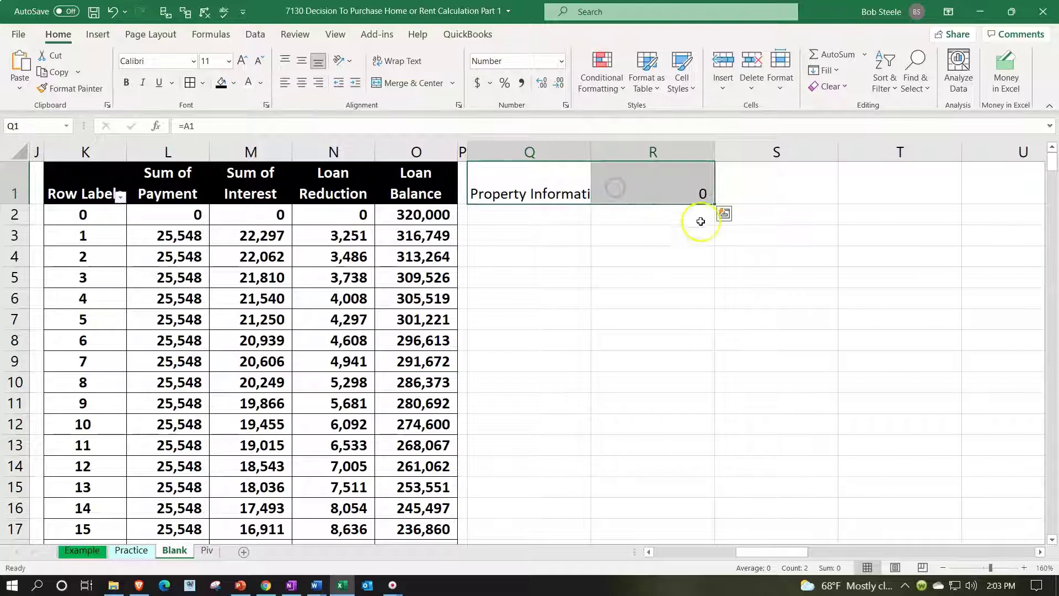
drag(713, 205, 686, 464)
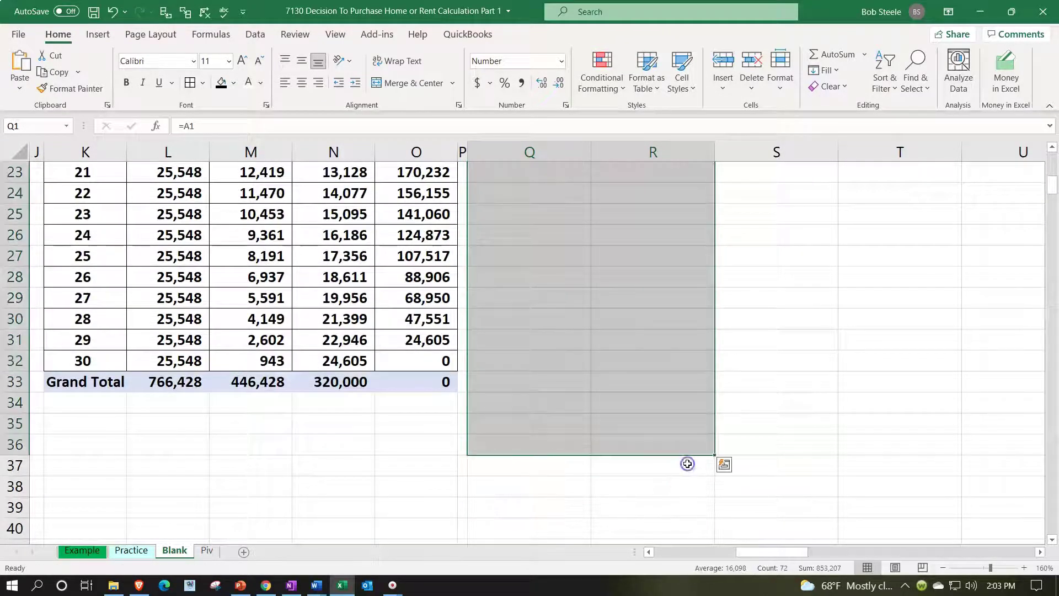
Step: Clear the surplus zero formulas below Starting equity in Q22:R36
scroll(686, 461, up, 4)
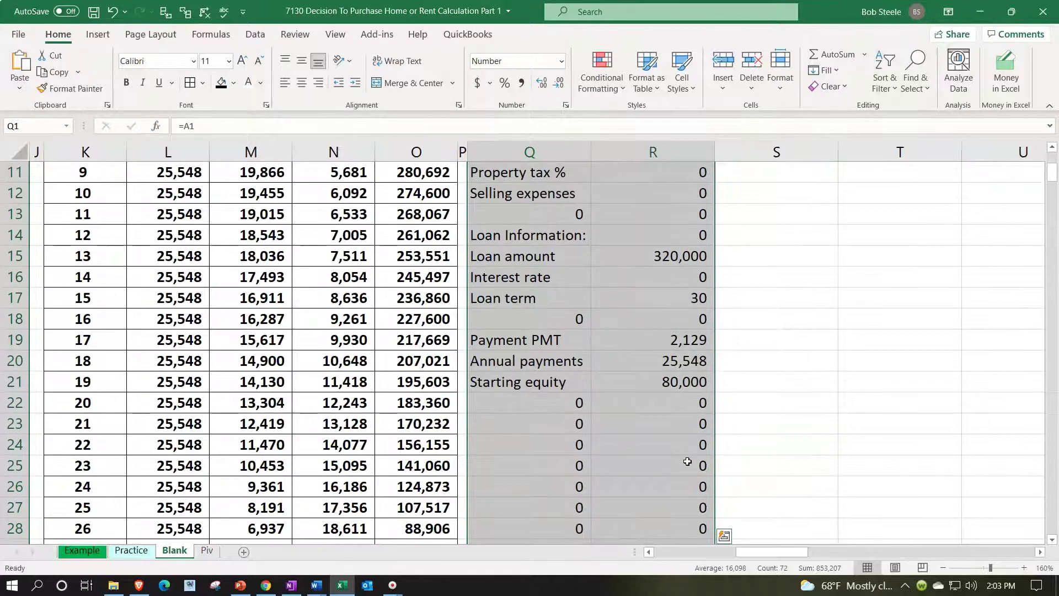
scroll(673, 414, down, 1)
drag(561, 333, 675, 514)
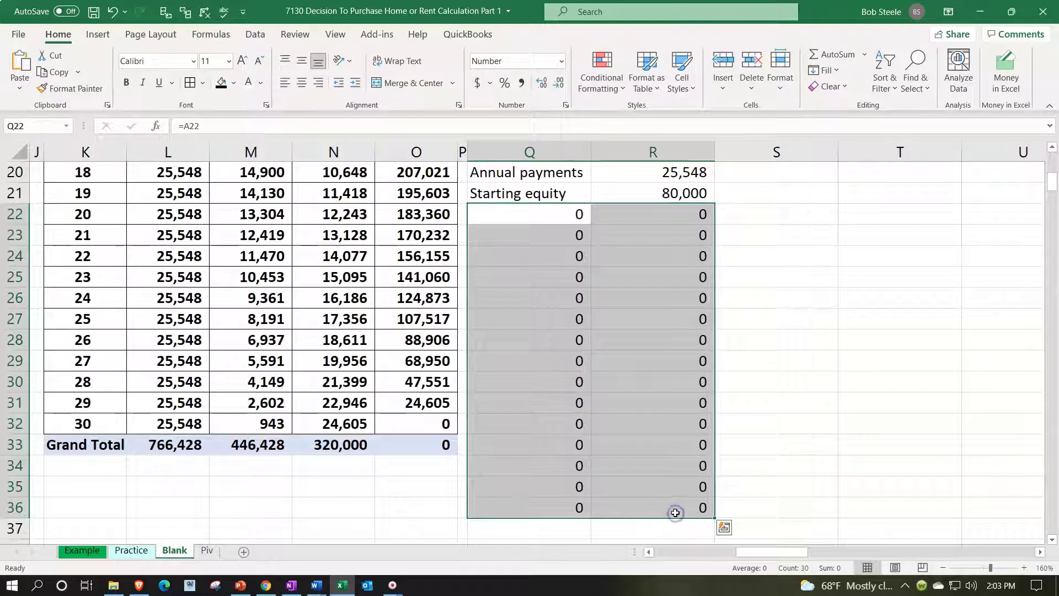
key(Delete)
scroll(675, 512, up, 6)
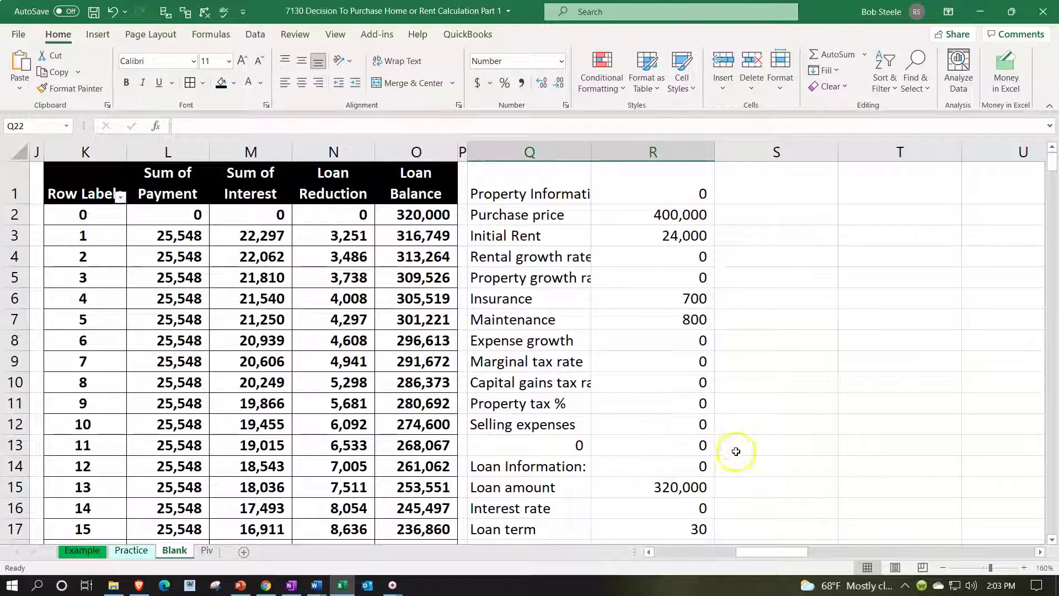
Step: Copy the formatting of the original inputs in A1:B21 onto the linked block starting at Q1
drag(782, 555, 551, 557)
mouse_move(80, 195)
mouse_down()
mouse_move(213, 345)
mouse_move(218, 539)
mouse_move(226, 386)
mouse_up()
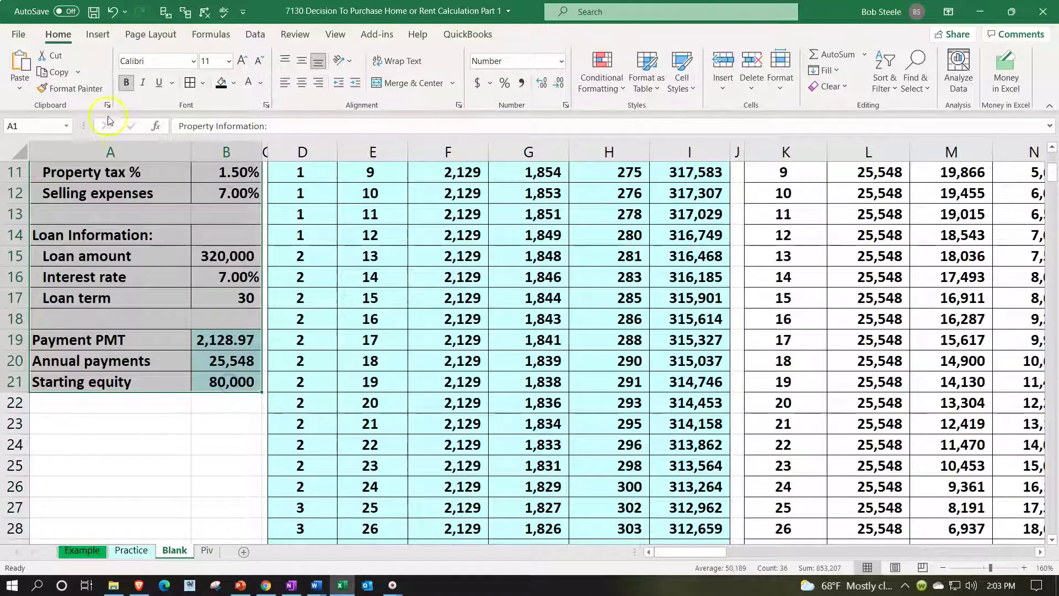
click(85, 88)
scroll(740, 447, up, 3)
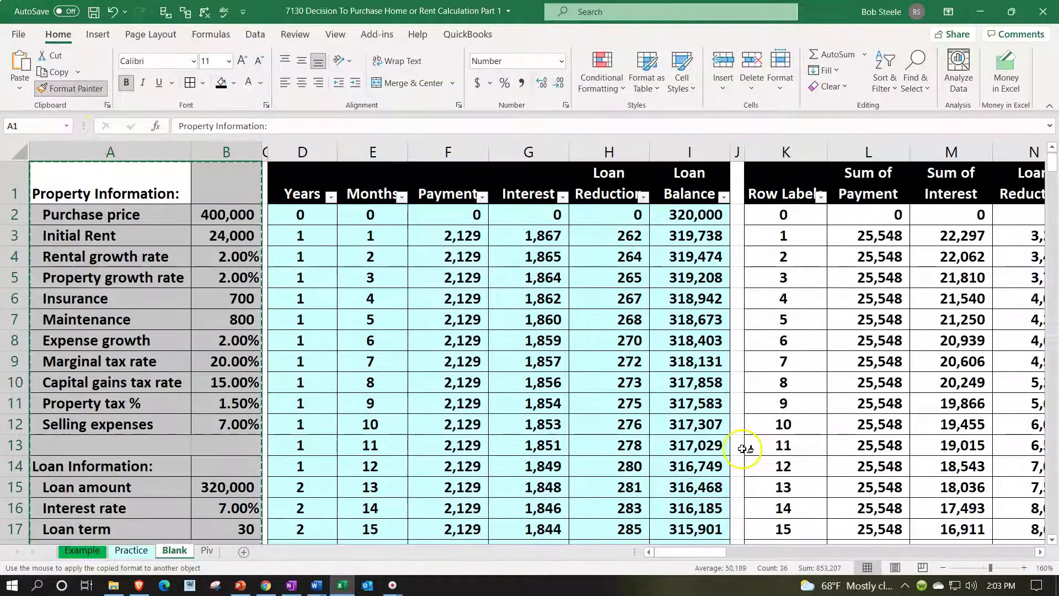
drag(703, 553, 807, 552)
click(355, 173)
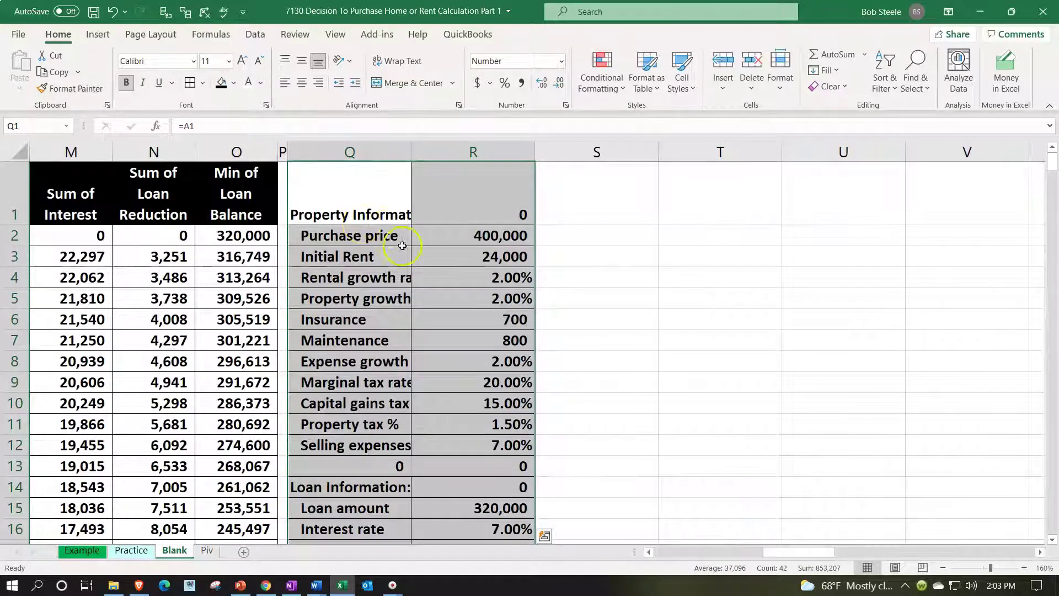
Step: Auto-fit column Q to its labels and clear the stray zeros in R1, Q13:R13, R14 and Q18:R18
click(426, 194)
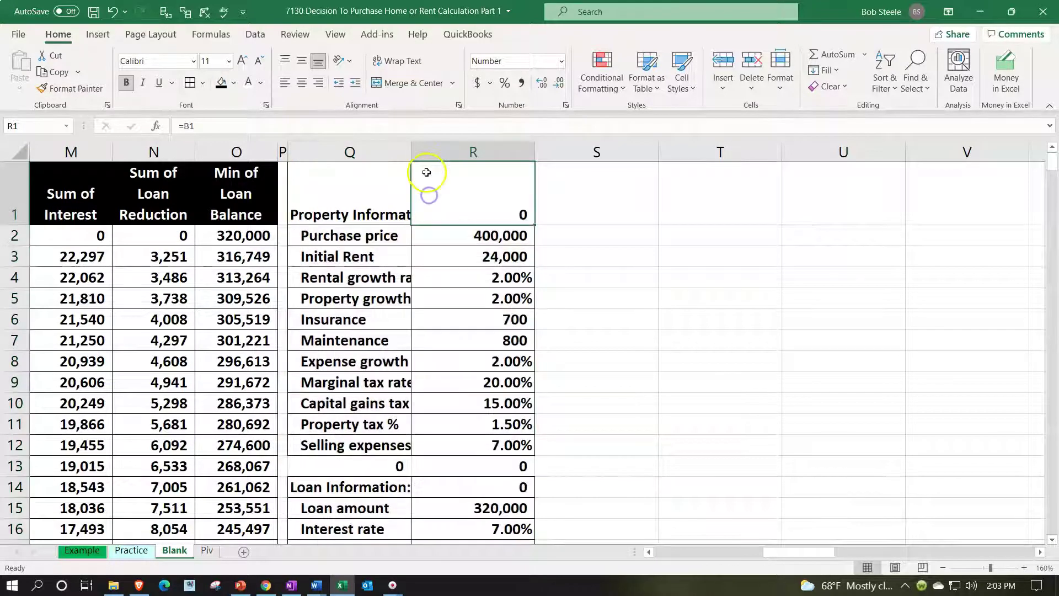
double_click(410, 146)
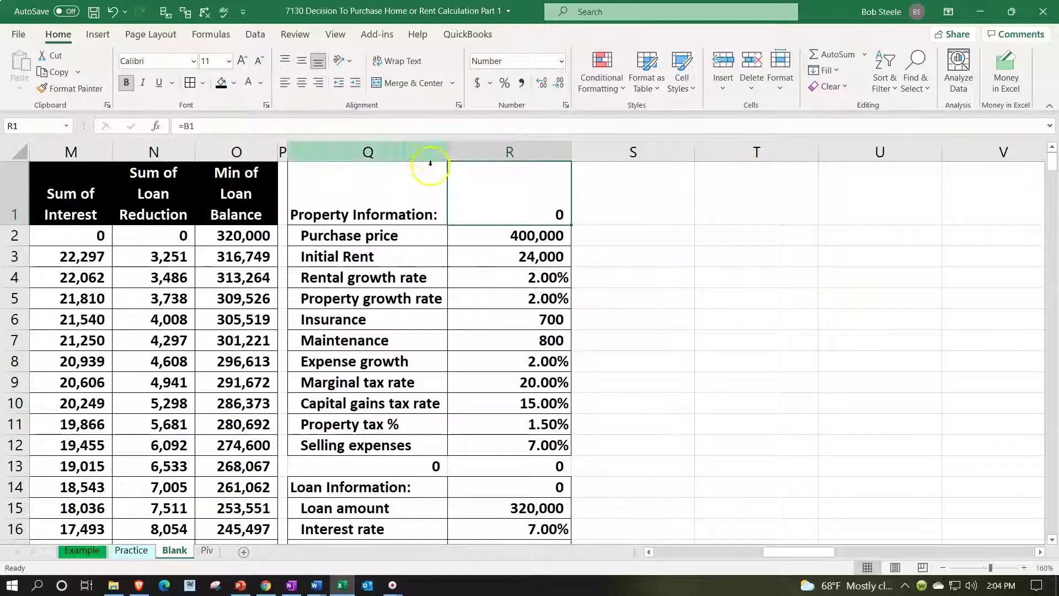
key(Delete)
click(557, 464)
mouse_move(554, 483)
mouse_down()
mouse_move(498, 461)
mouse_move(442, 464)
mouse_up()
key(Delete)
scroll(450, 419, down, 2)
click(442, 401)
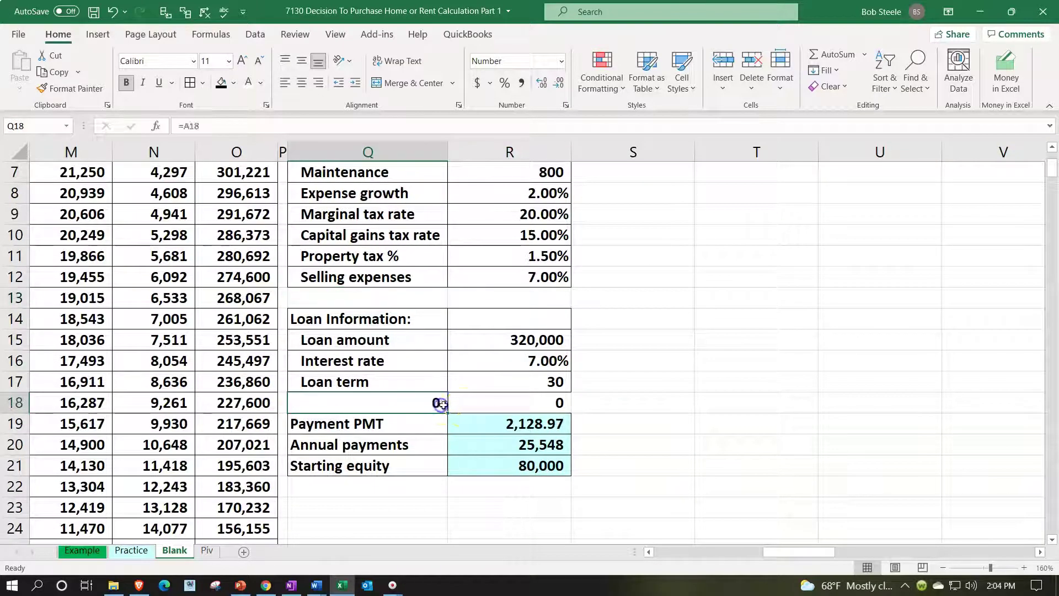
key(Delete)
click(485, 402)
scroll(499, 404, up, 2)
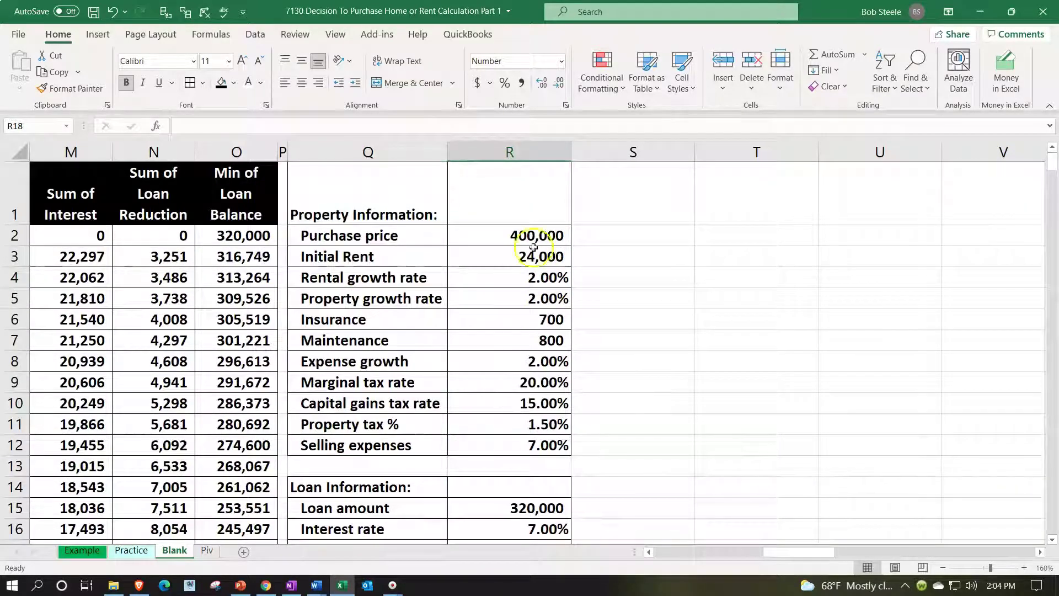
Step: Check the formula behind the linked purchase price in R2
click(514, 236)
text(=B2)
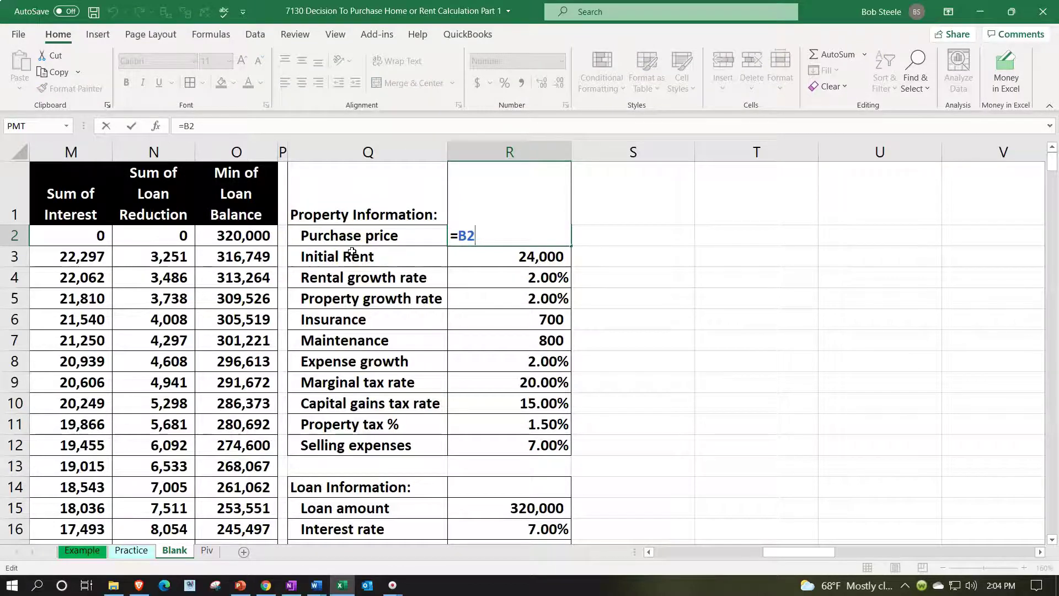
key(Return)
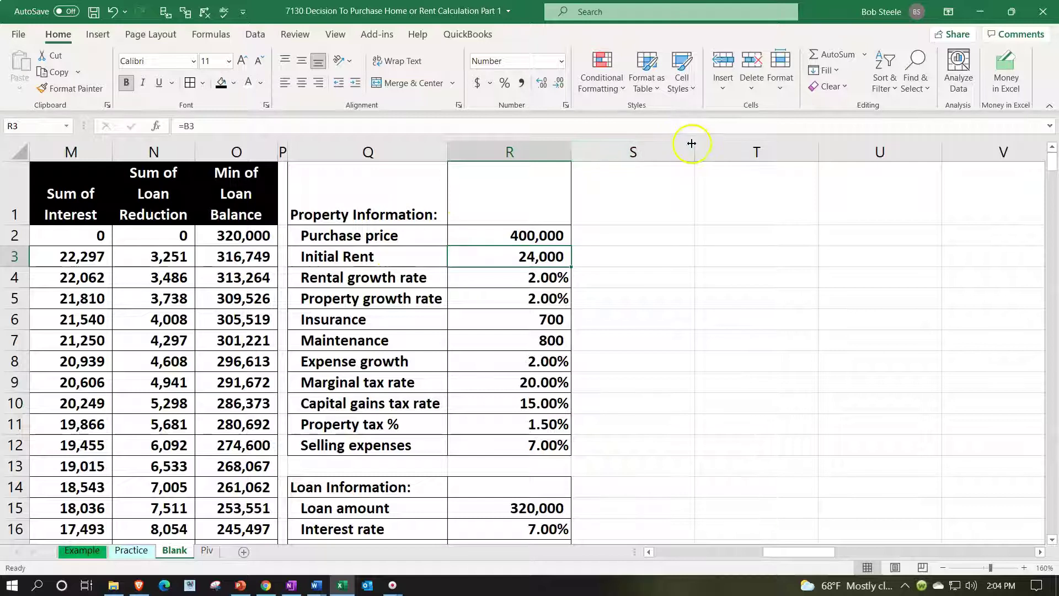
Step: Narrow column S into a thin spacer and enter the heading Loan Summary in Years in T1
drag(693, 144, 578, 177)
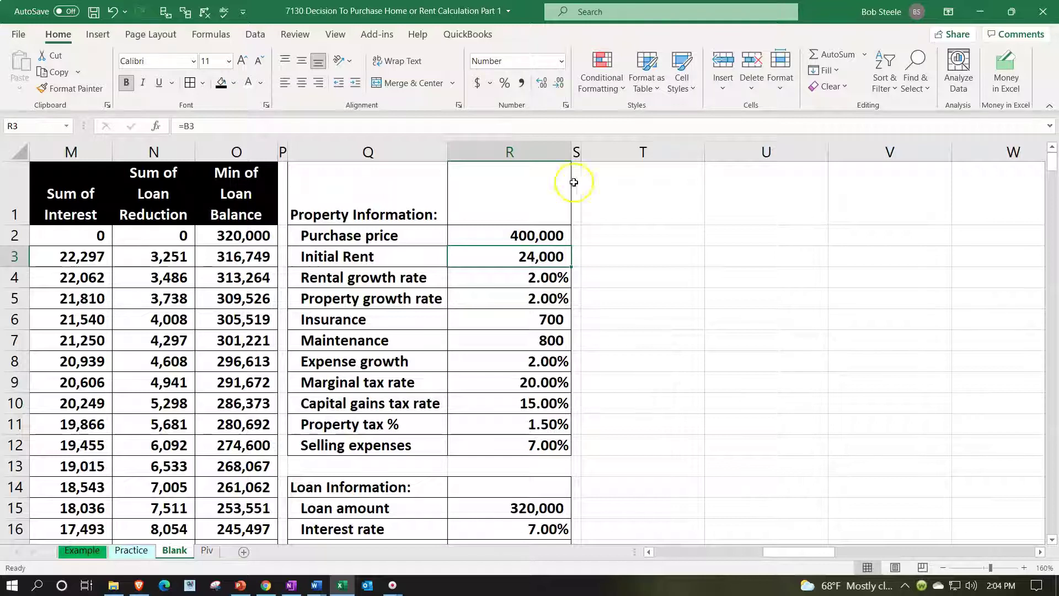
click(756, 231)
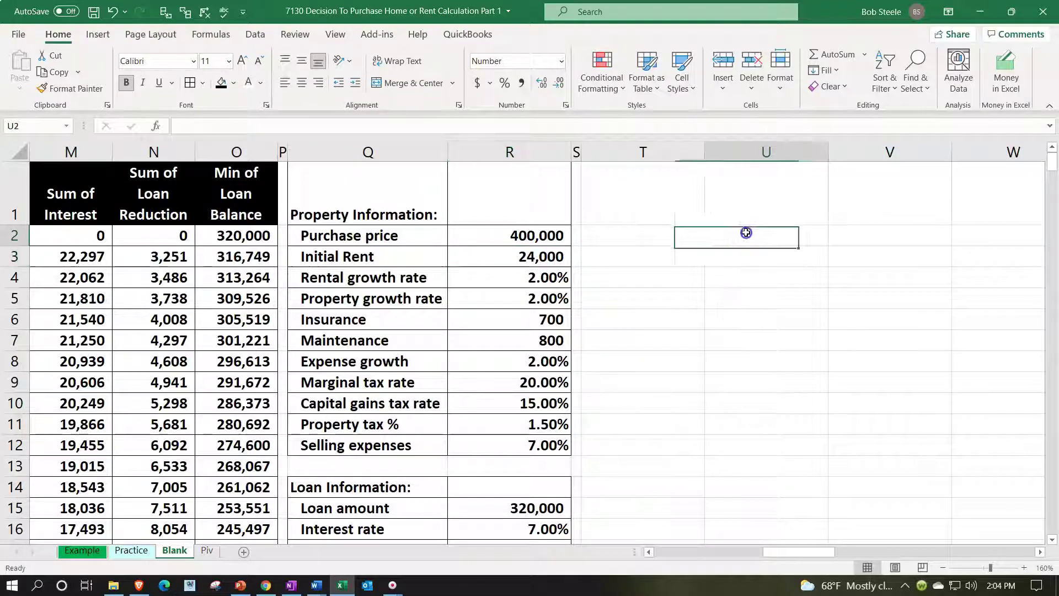
click(659, 215)
text(Lo)
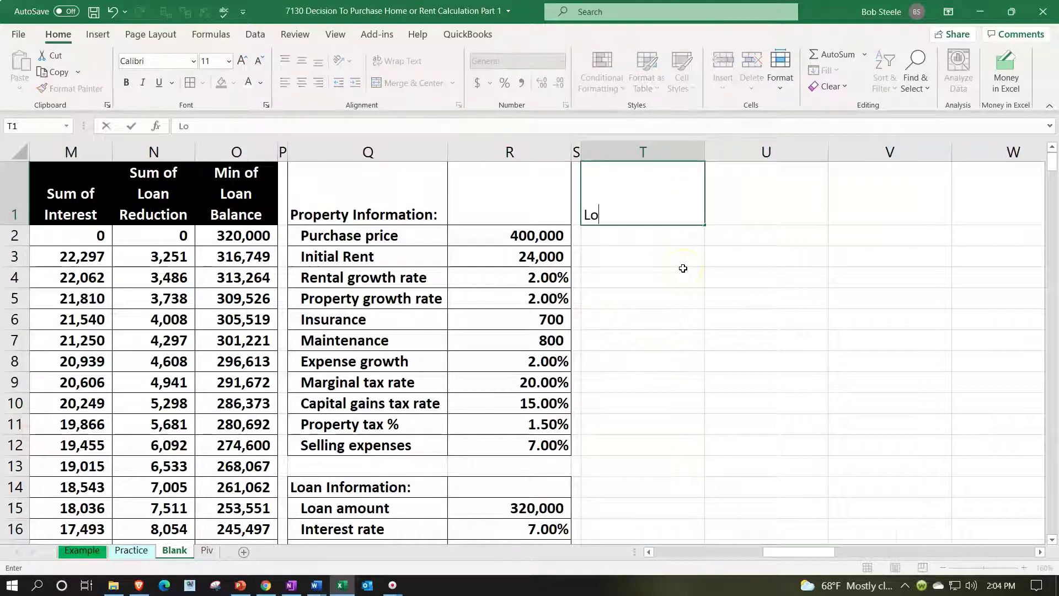
text(an Summary in Years)
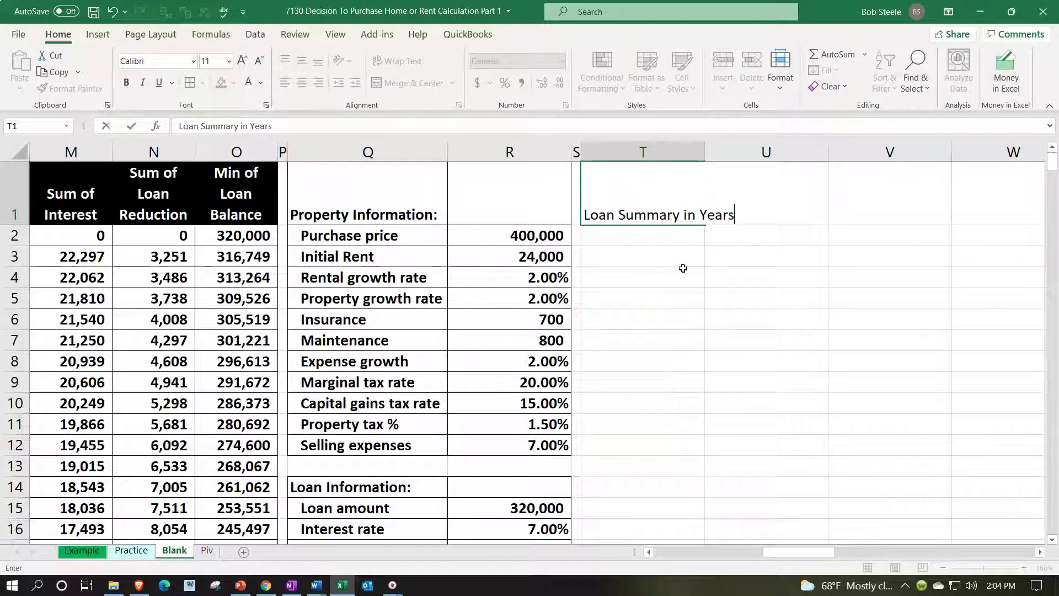
key(Return)
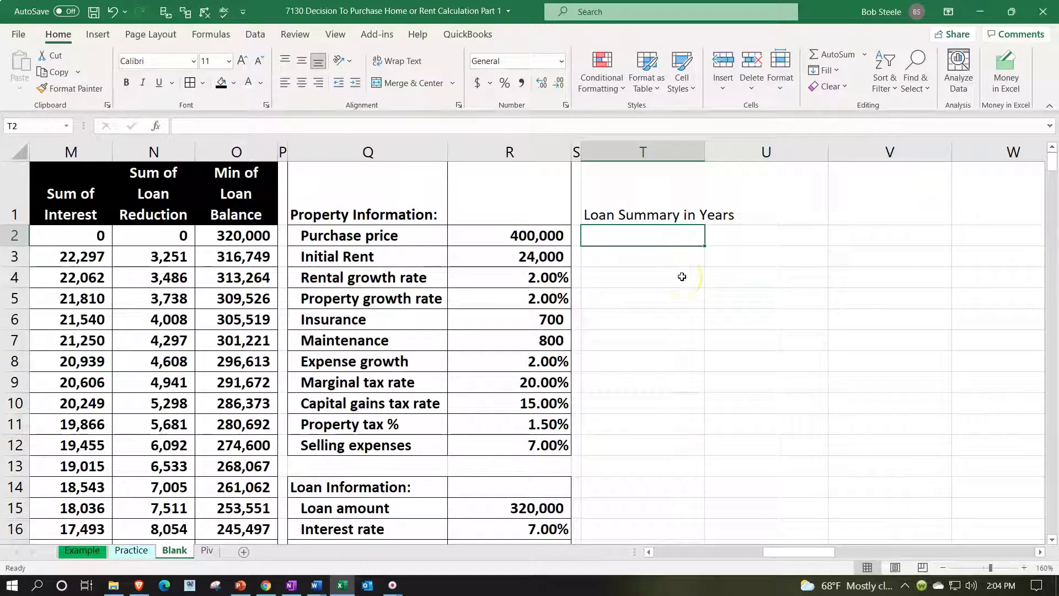
Step: Enter years 0, 1 and 2 from U2 across row 2 and extend the series to 30
key(Right)
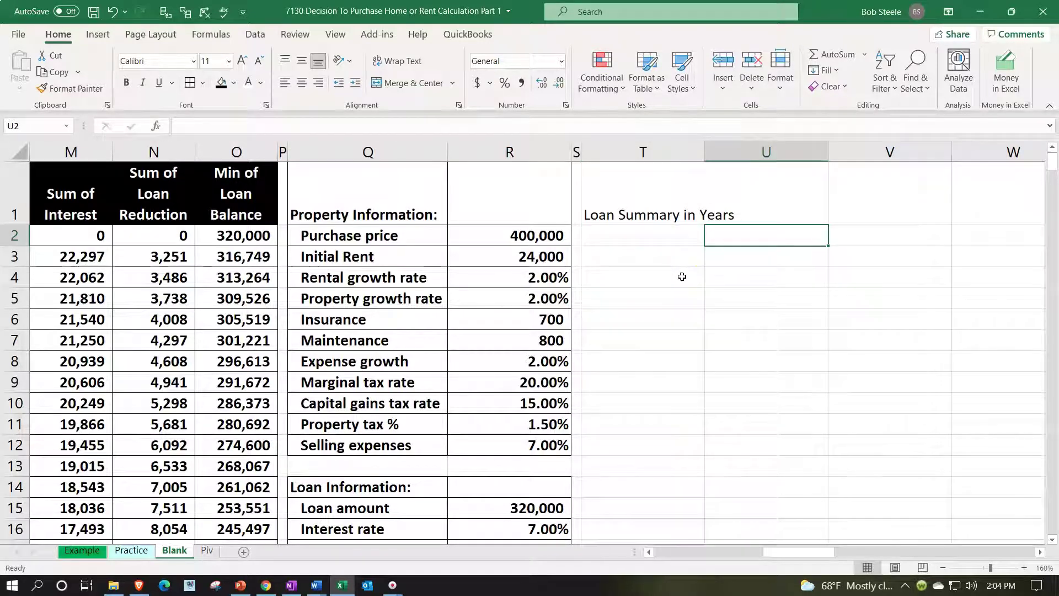
text(0)
key(Right)
text(1)
key(Right)
text(2)
key(Return)
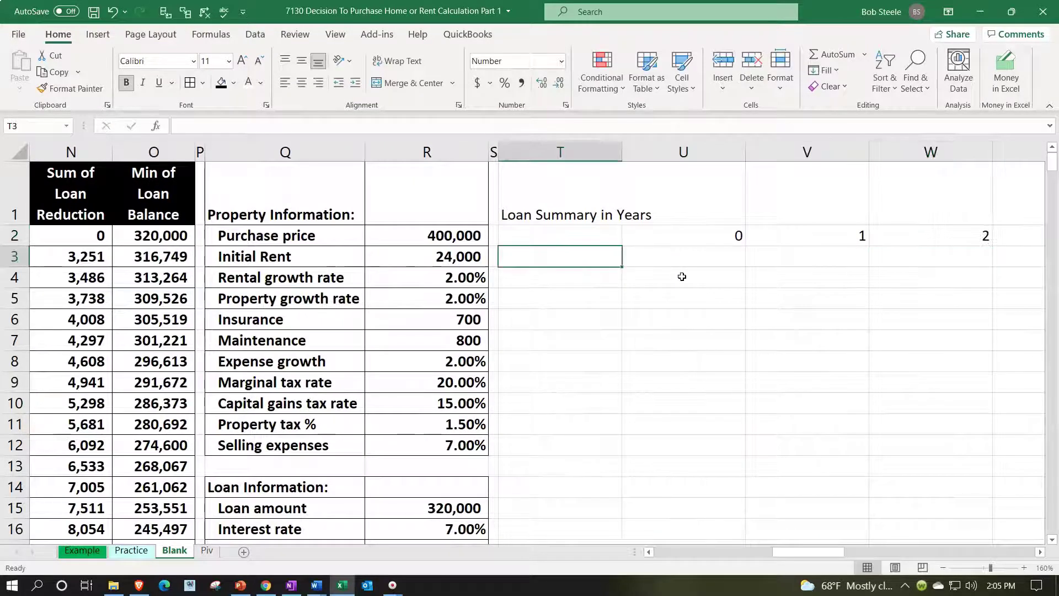
drag(714, 237, 184, 239)
Step: Format the year headers in row 2 with black fill, white text and centered alignment
drag(979, 552, 901, 554)
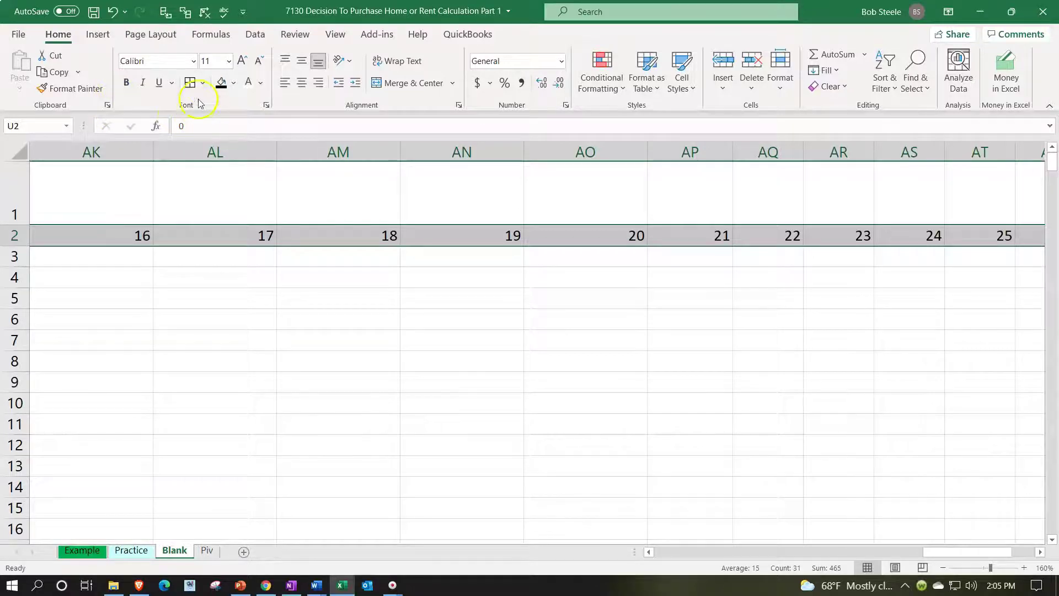
click(220, 83)
click(246, 83)
click(300, 85)
Step: Narrow the year columns U through AW to a uniform width
drag(508, 150, 797, 182)
drag(856, 149, 854, 149)
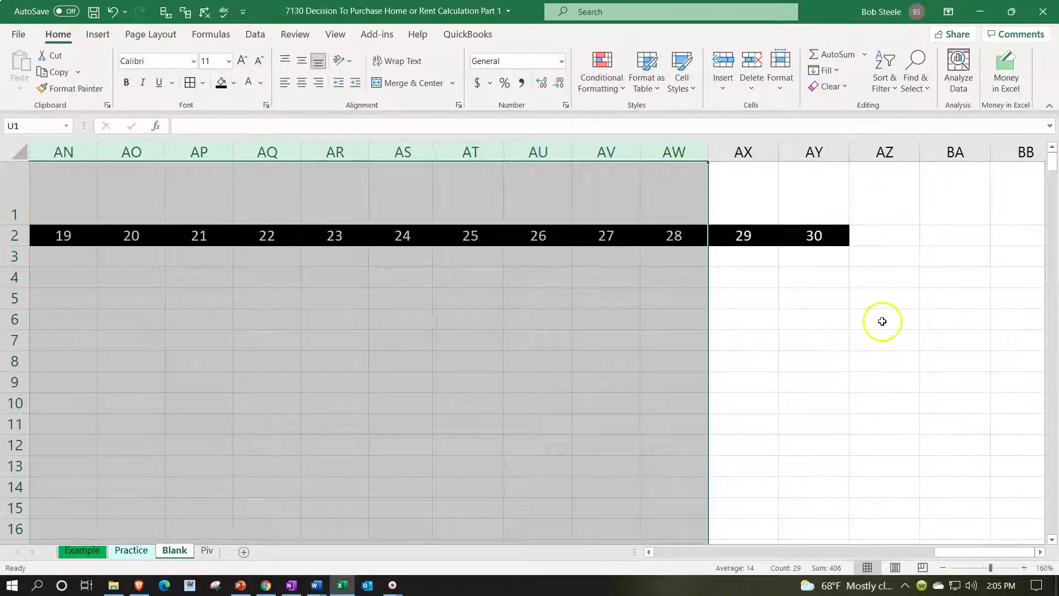
click(880, 404)
Step: Bold the entire Blank worksheet and fill the empty header cell T2 black
drag(970, 551, 819, 551)
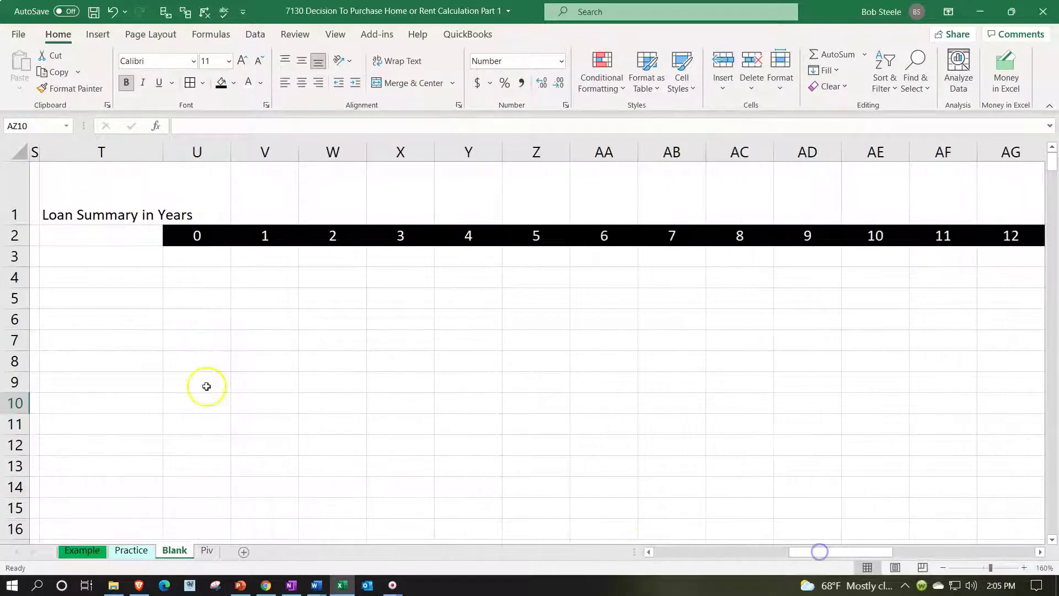
click(14, 148)
click(125, 83)
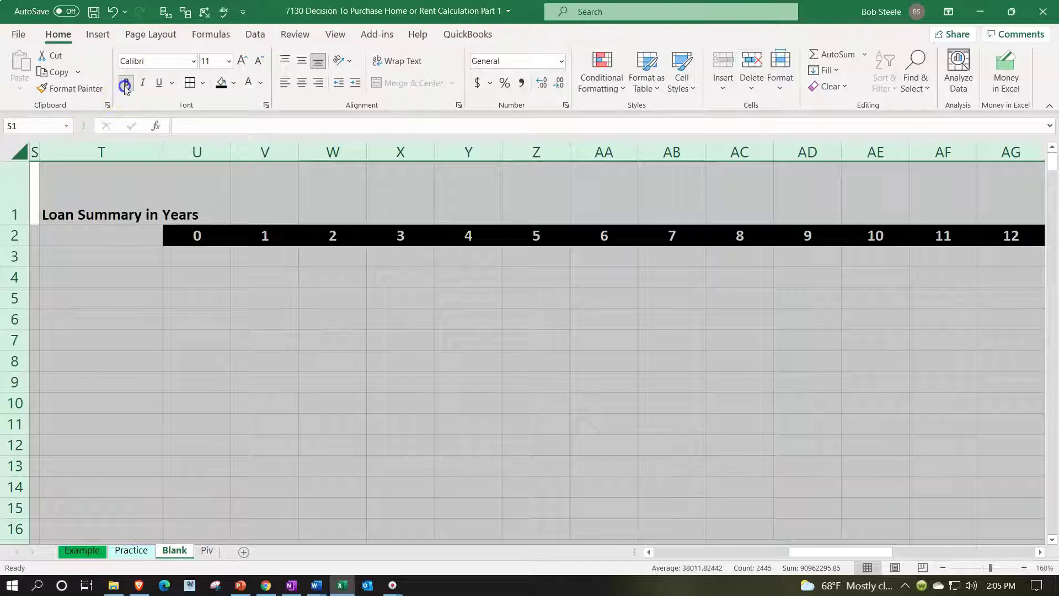
click(194, 308)
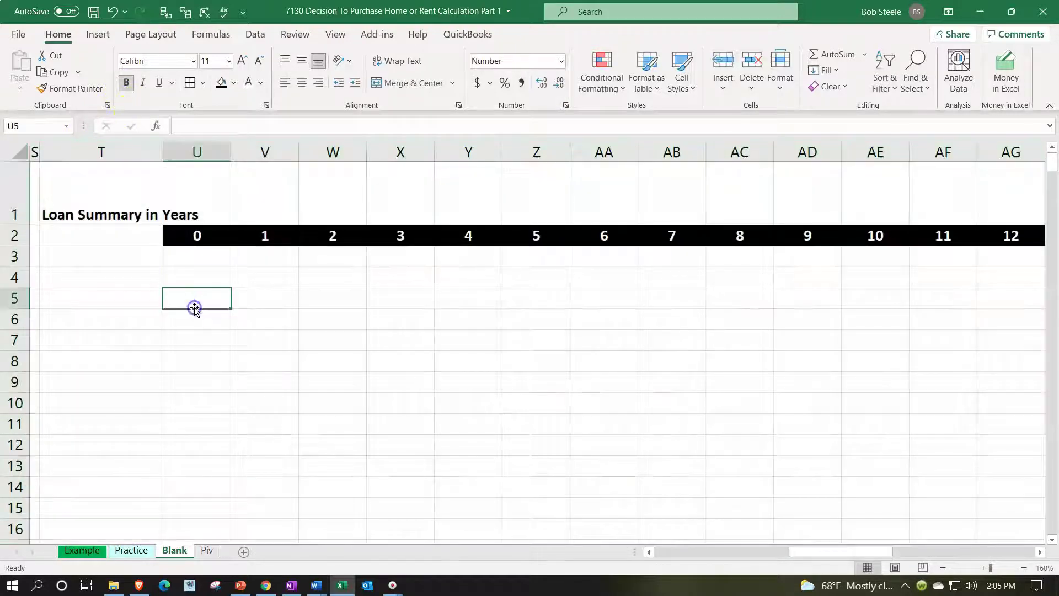
click(125, 229)
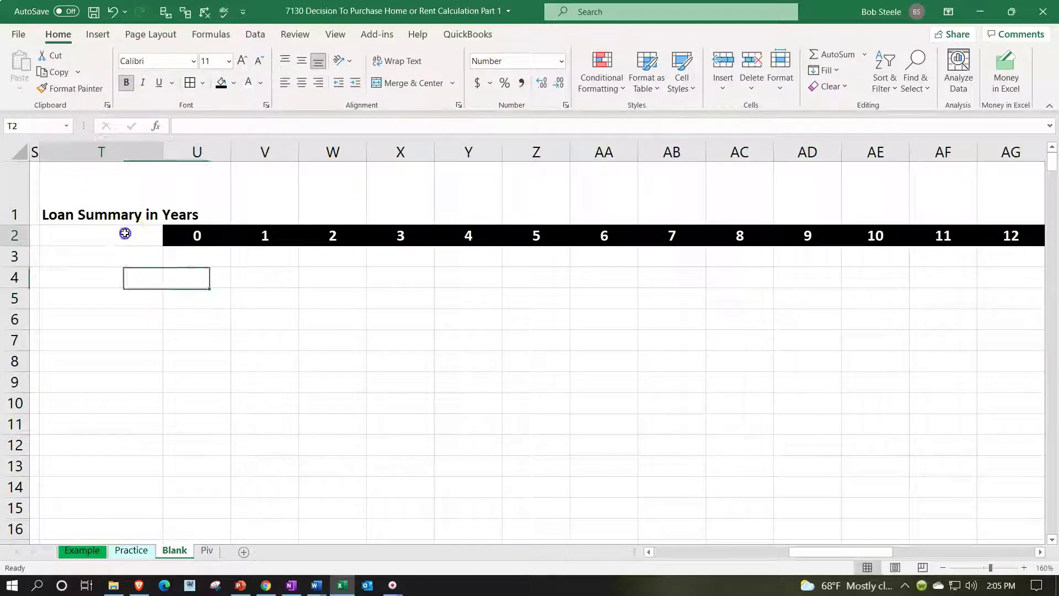
click(225, 82)
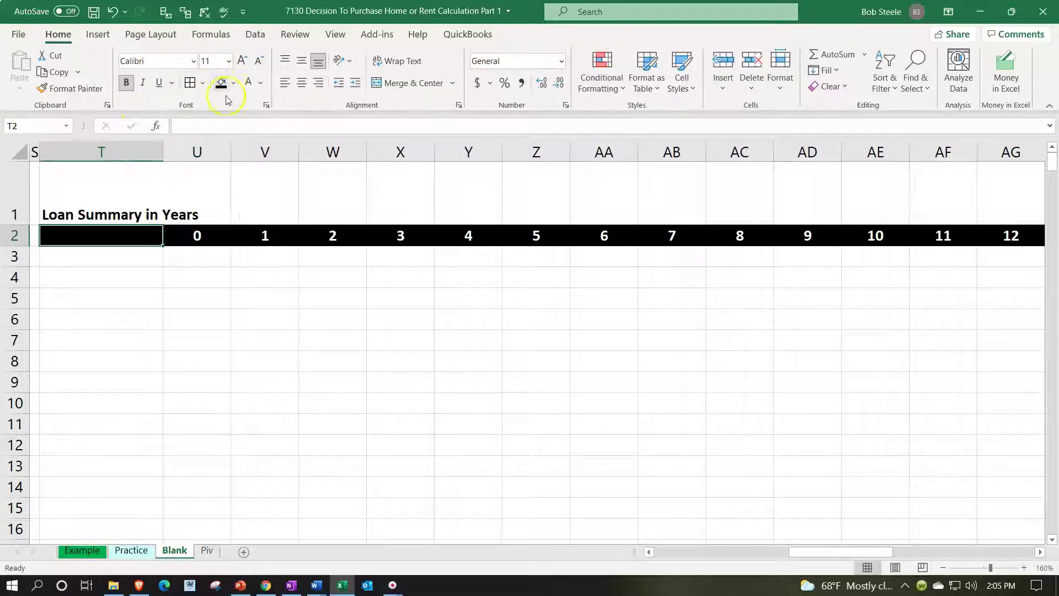
Step: Format the Loan Summary in Years heading across T1:AA1 with dark blue fill and white text
click(115, 192)
drag(115, 192, 606, 189)
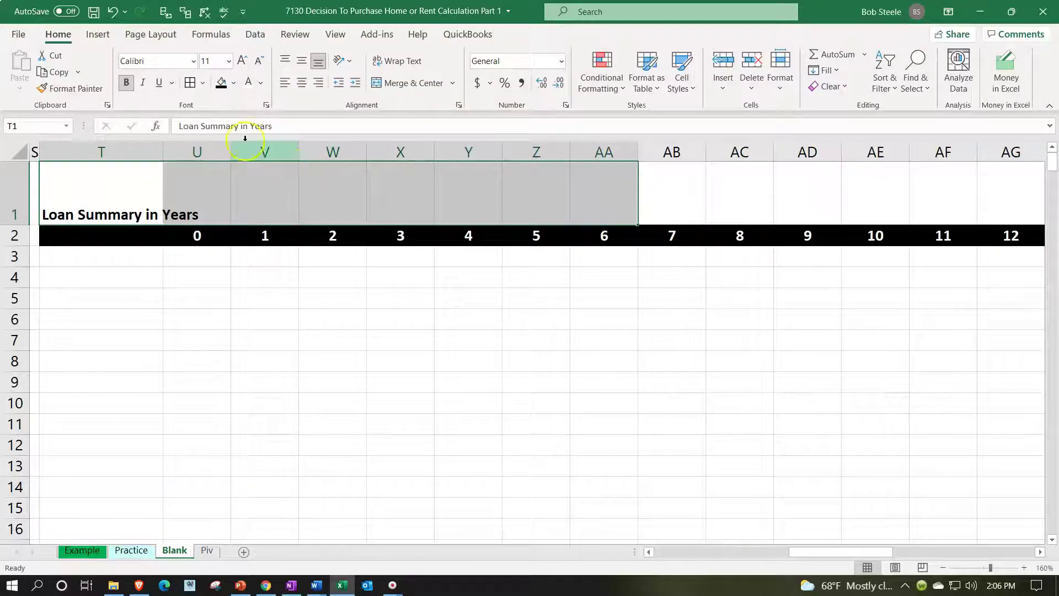
click(234, 84)
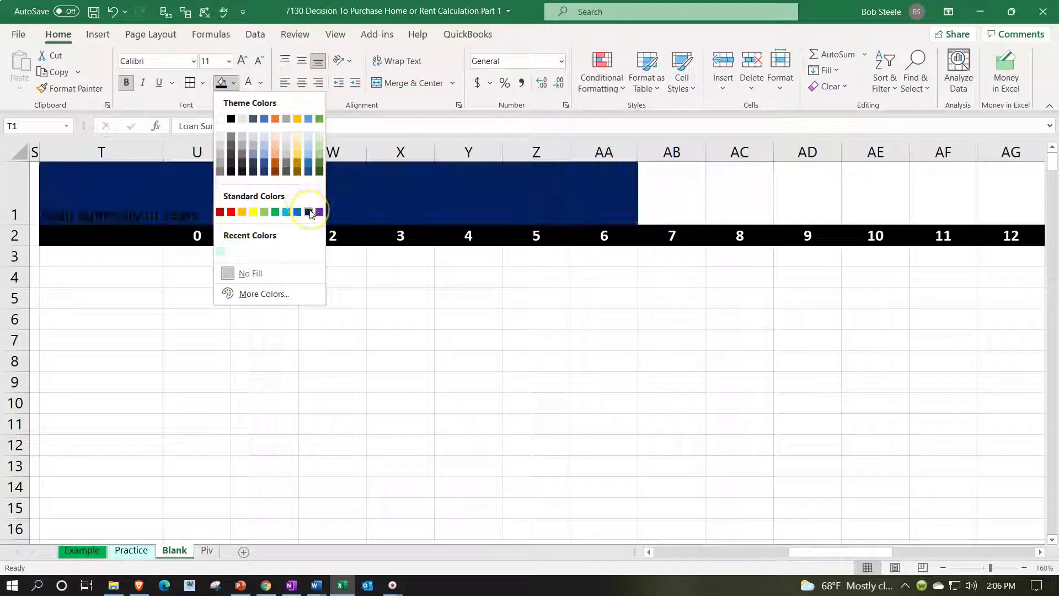
click(309, 212)
click(249, 82)
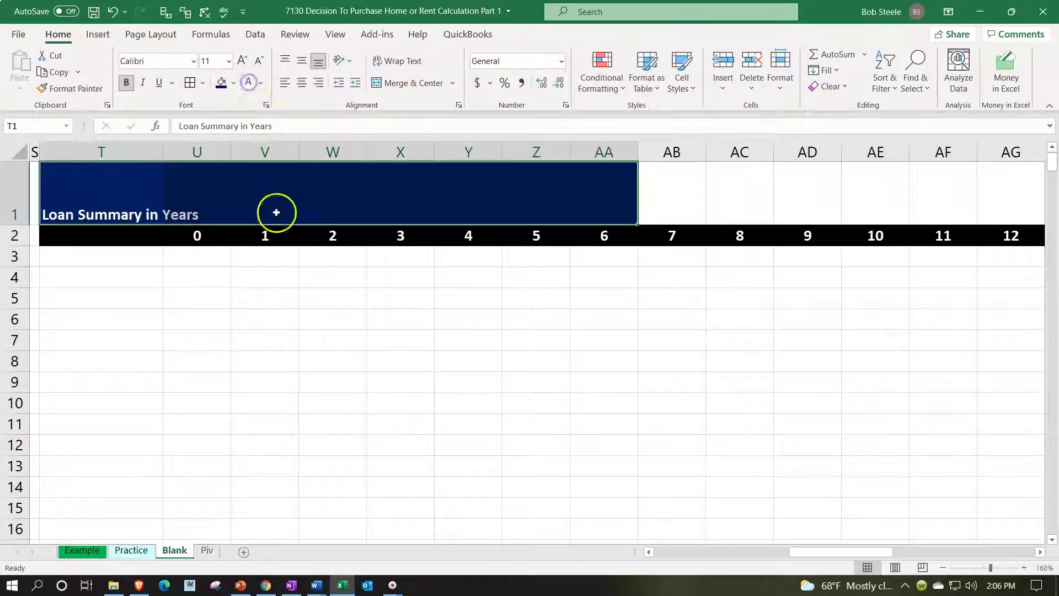
Step: Widen column T slightly and label cell T3 Payments
click(97, 250)
drag(160, 146, 183, 147)
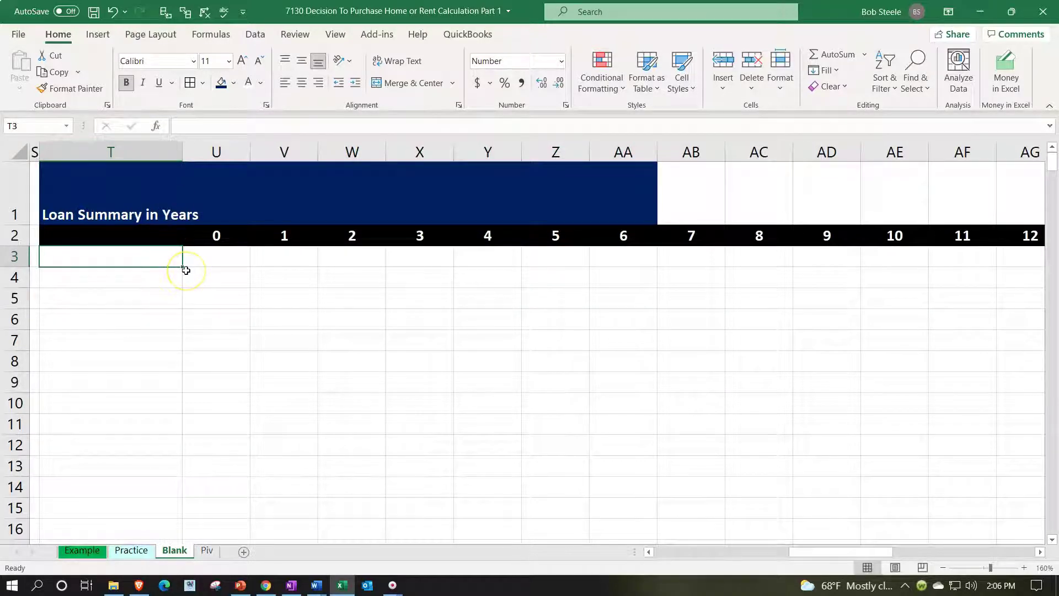
text(Payments)
key(Tab)
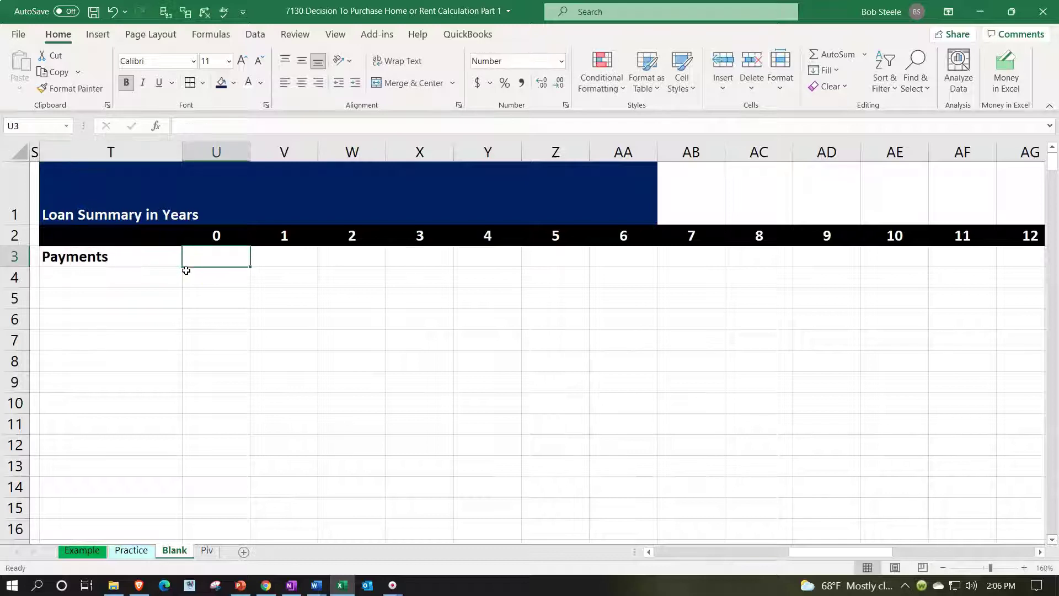
Step: Enter the label Years in T2 and make its text white
key(Right)
key(Left)
key(Up)
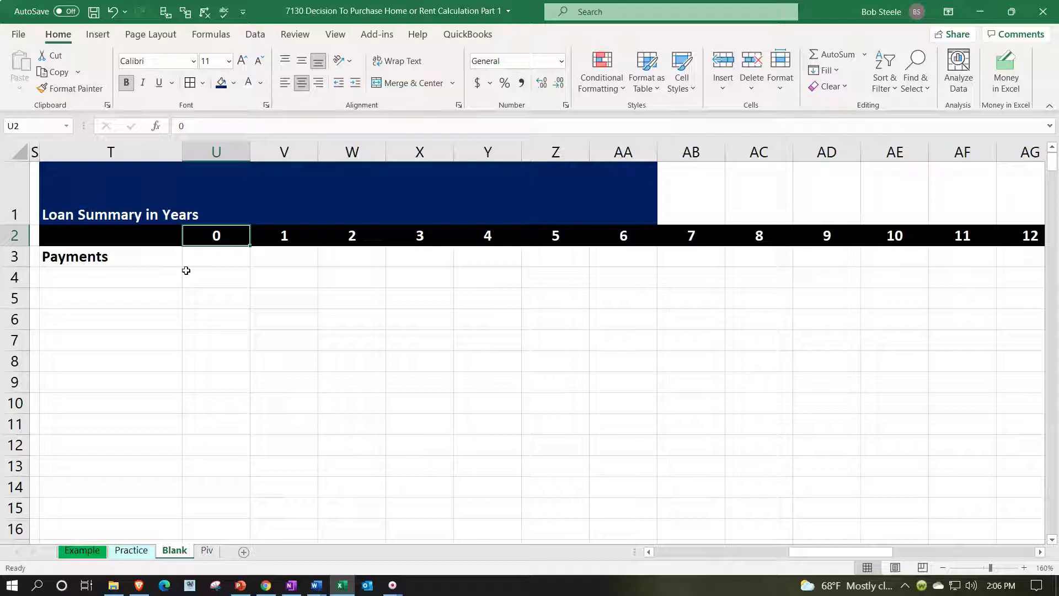
key(Left)
text(Year)
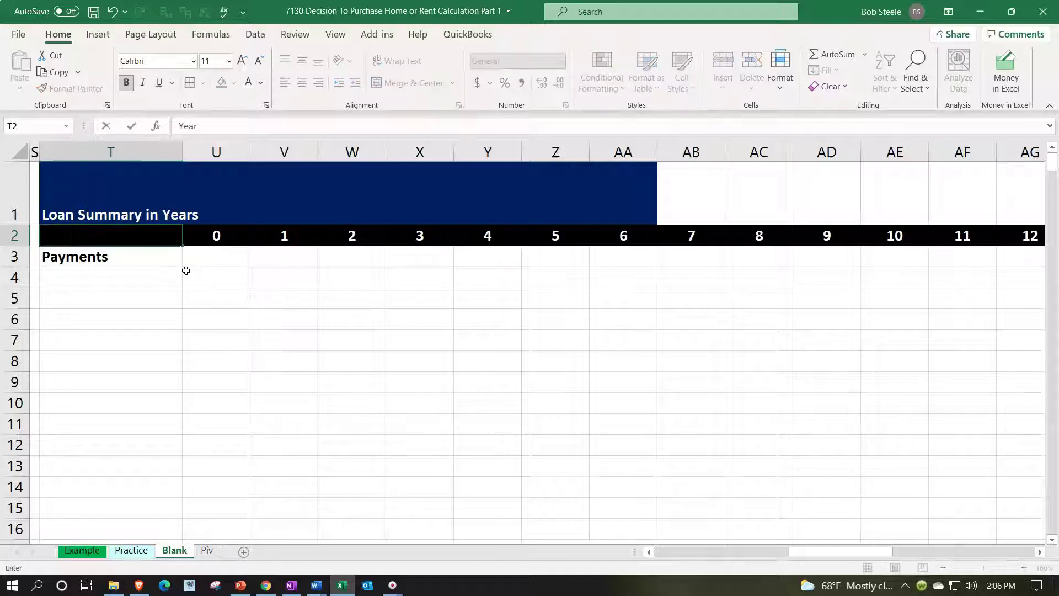
text(s)
key(Return)
key(Up)
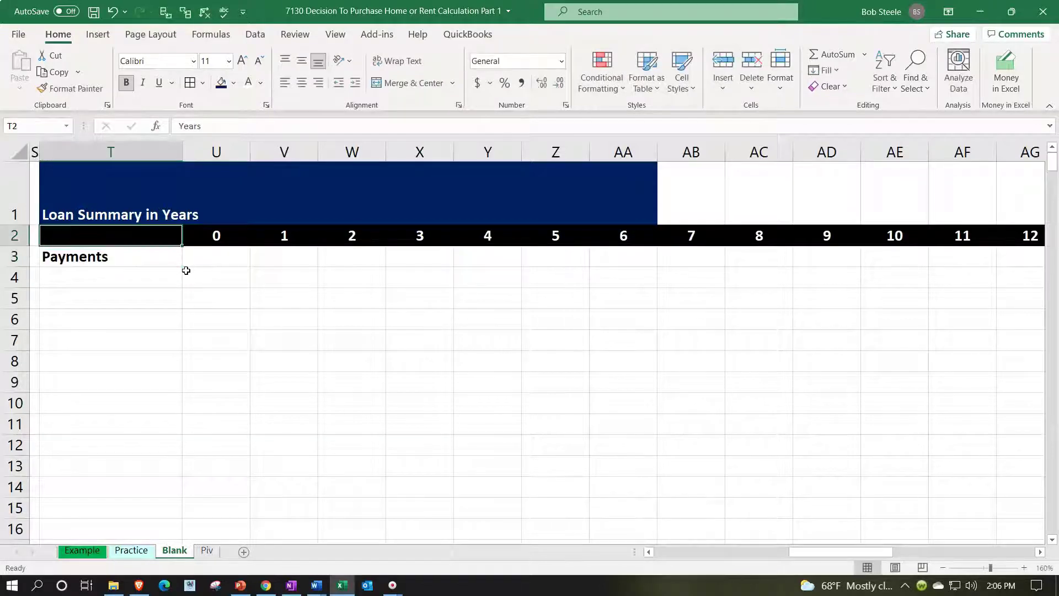
click(249, 84)
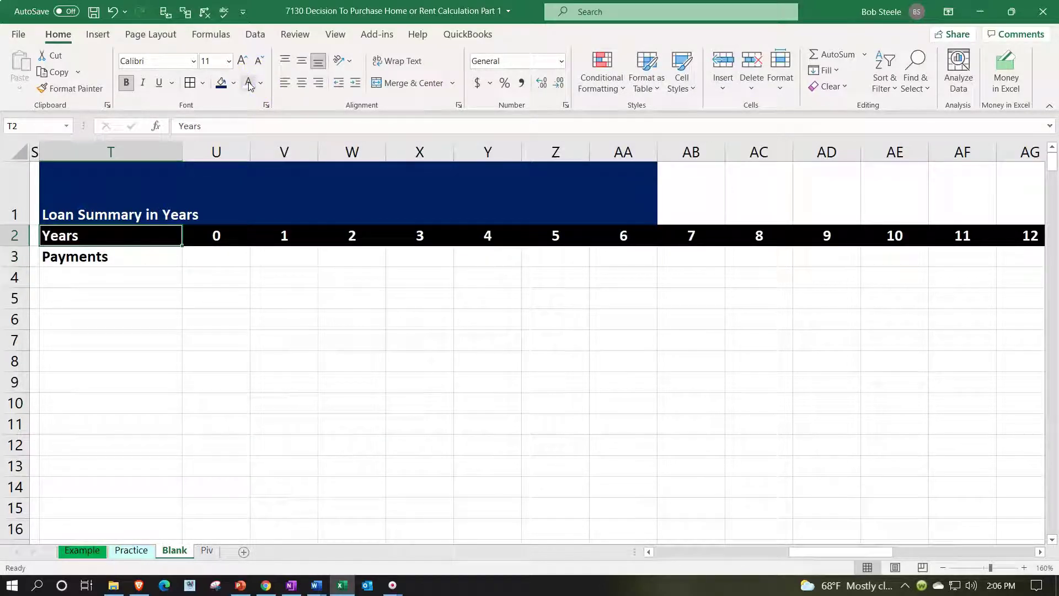
Step: Calculate the year 1 payments in V3 as the monthly payment times twelve, with an absolute reference: =$R$19*12
key(Right)
key(Right)
key(Left)
key(Left)
key(Down)
key(Right)
key(Right)
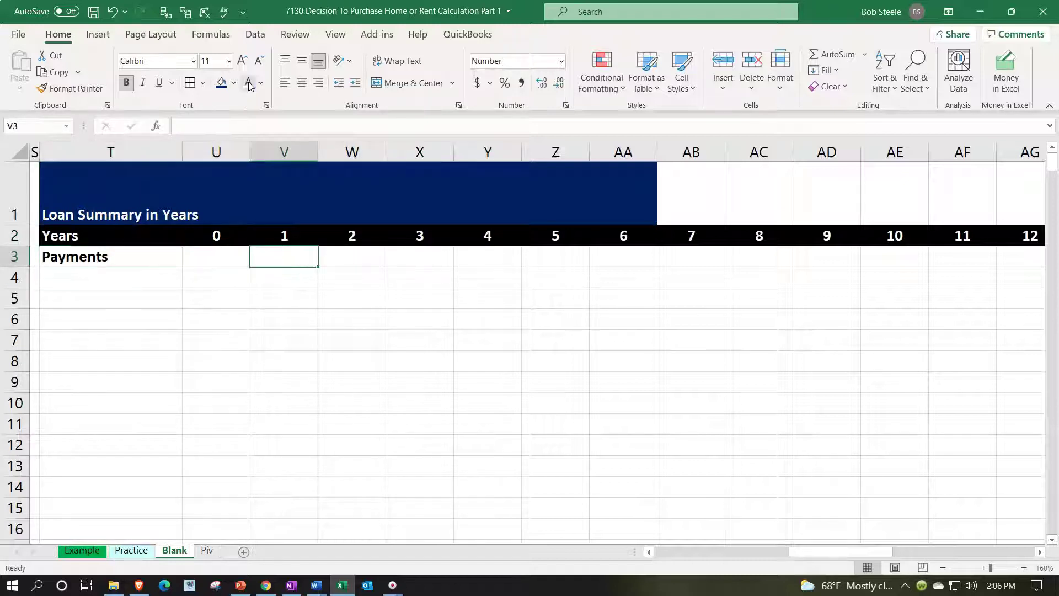
text(=)
key(Left)
key(Left)
key(Left)
key(Left)
key(Left)
key(Left)
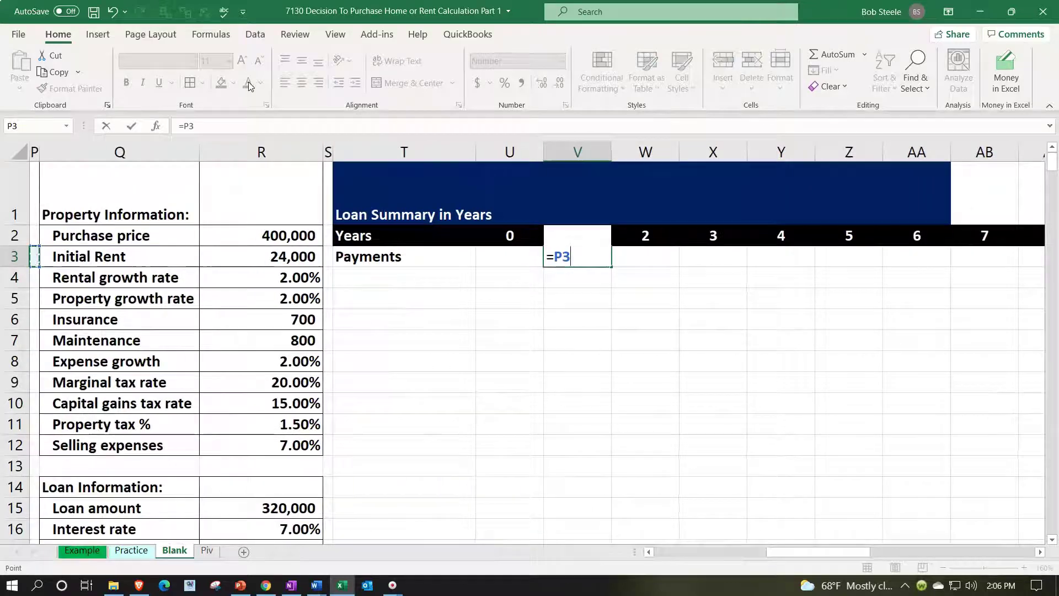
key(Down)
key(Down)
key(Down)
key(Down)
key(Down)
key(Down)
key(Down)
key(Down)
key(Down)
key(Down)
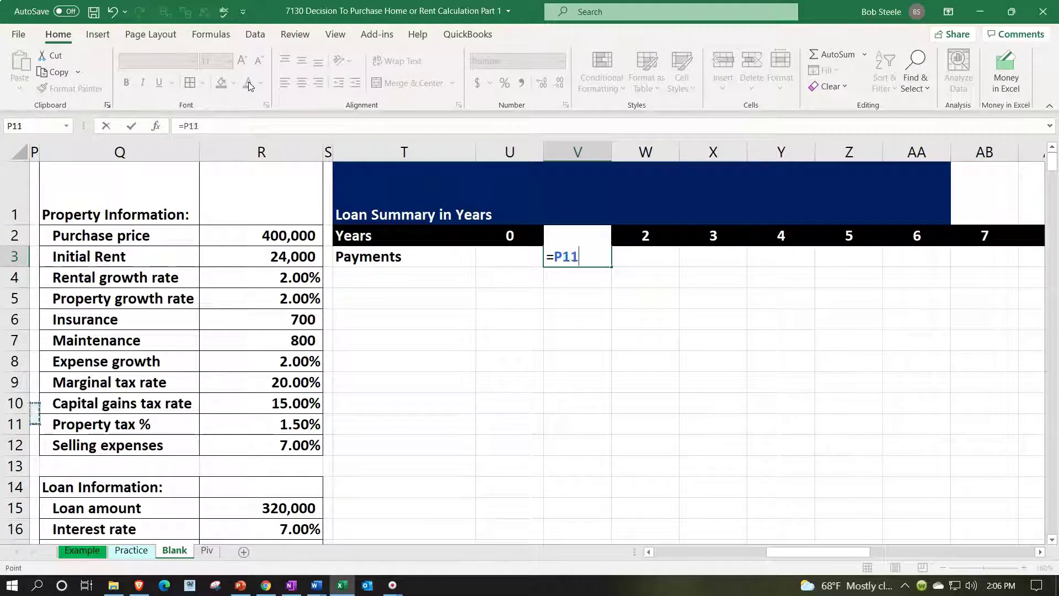
key(Down)
key(Down)
key(Down)
key(Down)
key(Down)
key(Down)
key(Down)
key(Right)
key(Right)
key(Up)
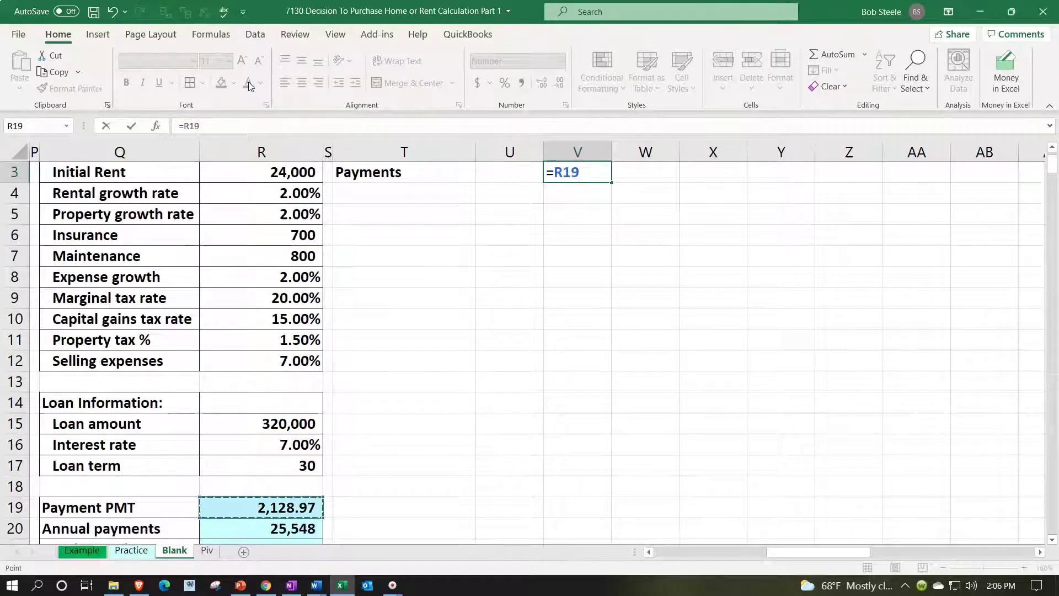
key(F4)
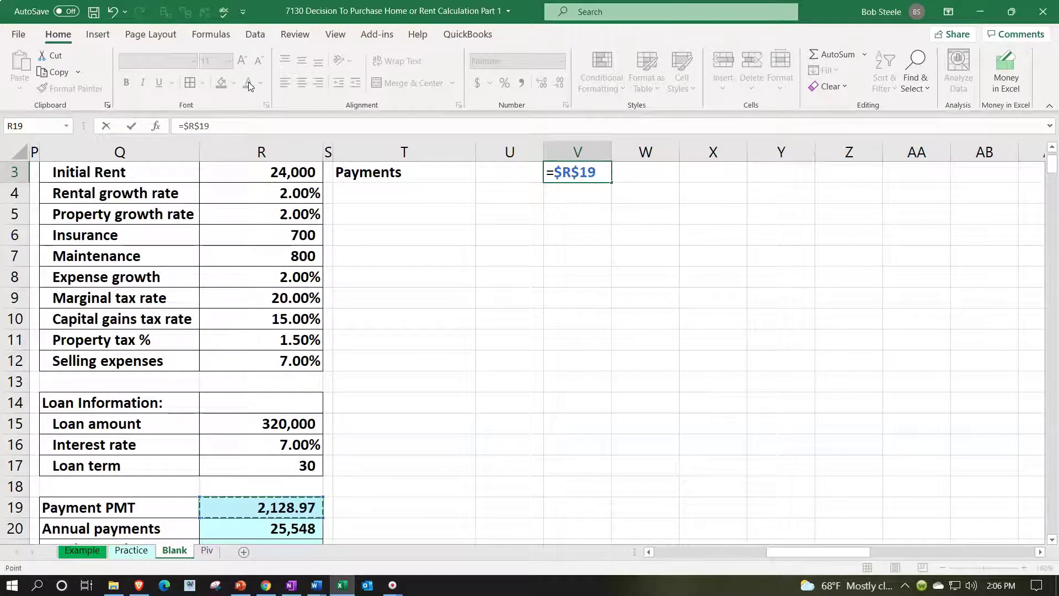
scroll(575, 281, up, 1)
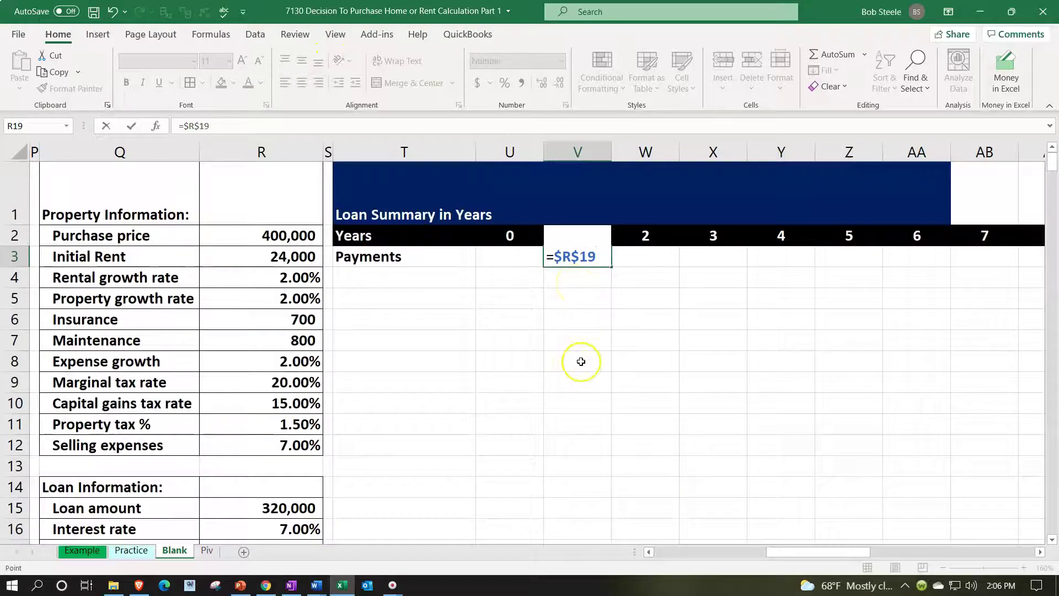
text(*12)
key(Return)
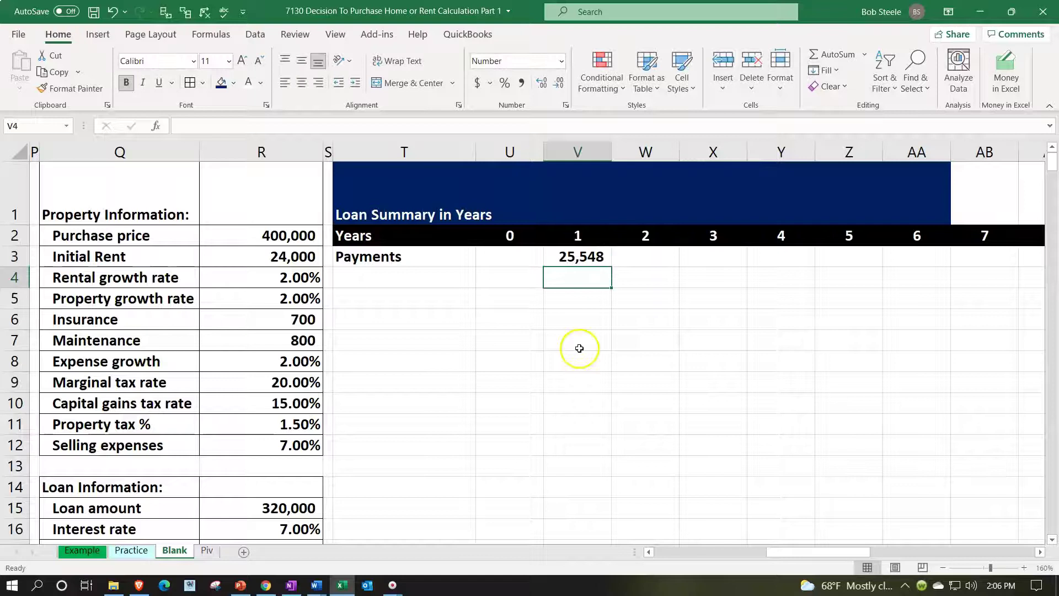
Step: Copy the year 1 payments formula in V3 across row 3 through year 30
click(607, 262)
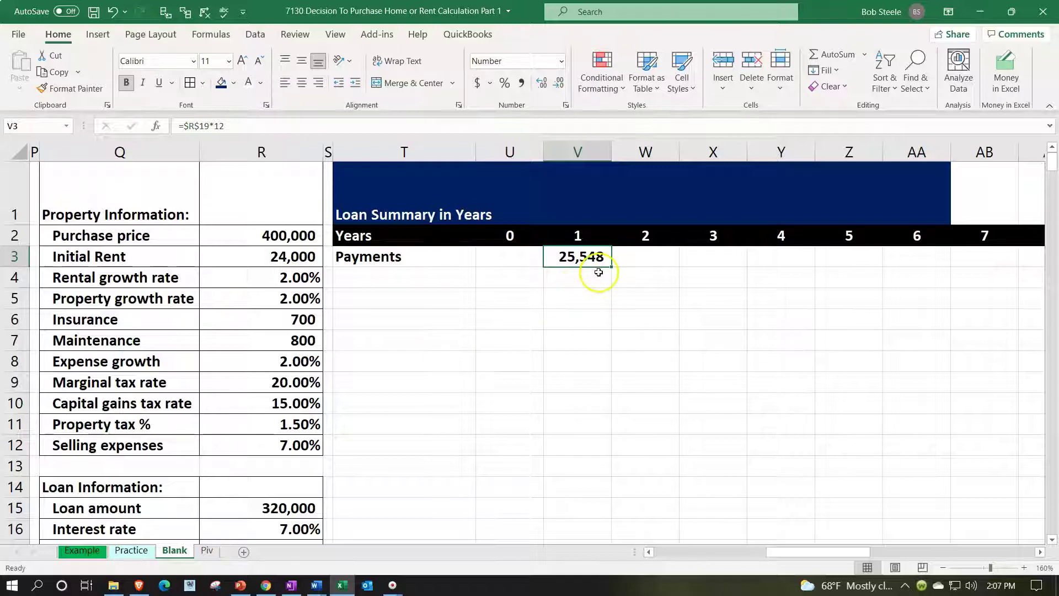
drag(611, 267, 905, 245)
click(740, 312)
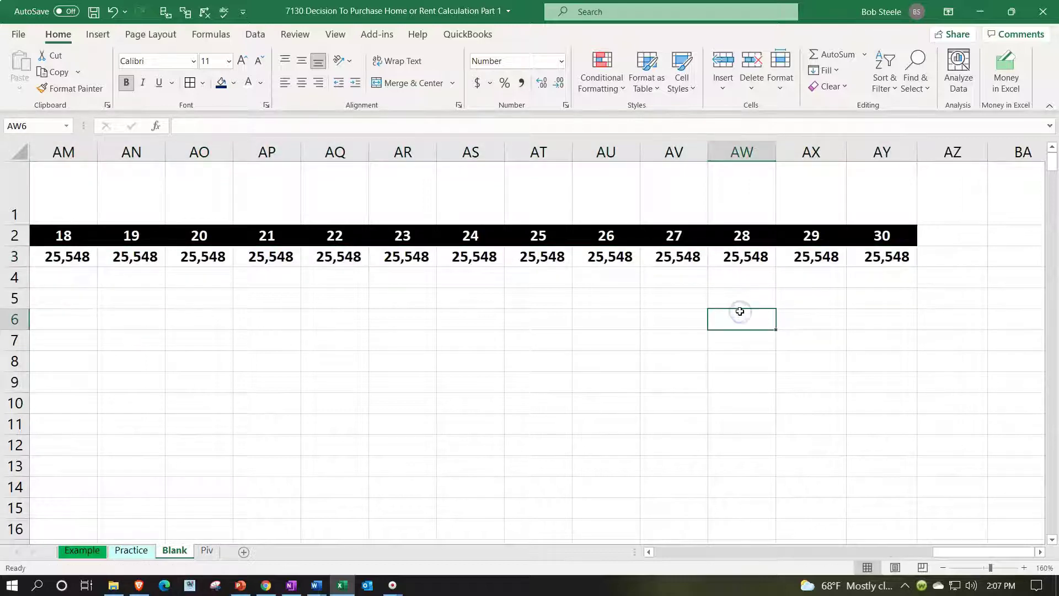
Step: Return to the start of the loan summary and label cell T4 Loan balance
key(Left)
key(Left)
key(Left)
key(Left)
key(Left)
key(Left)
key(Left)
key(Left)
key(Left)
key(Left)
key(Left)
key(Left)
key(Left)
key(Left)
key(Left)
key(Left)
key(Left)
key(Left)
key(Left)
key(Left)
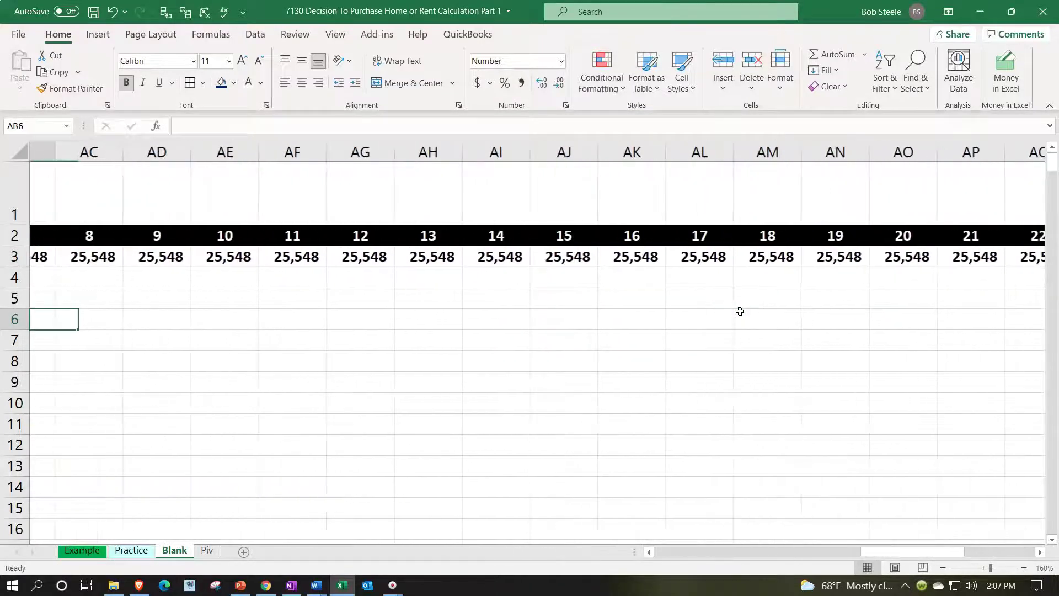
key(Left)
key(Left)
key(Left)
key(Left)
key(Left)
key(Left)
key(Left)
key(Left)
key(Left)
key(Left)
key(Left)
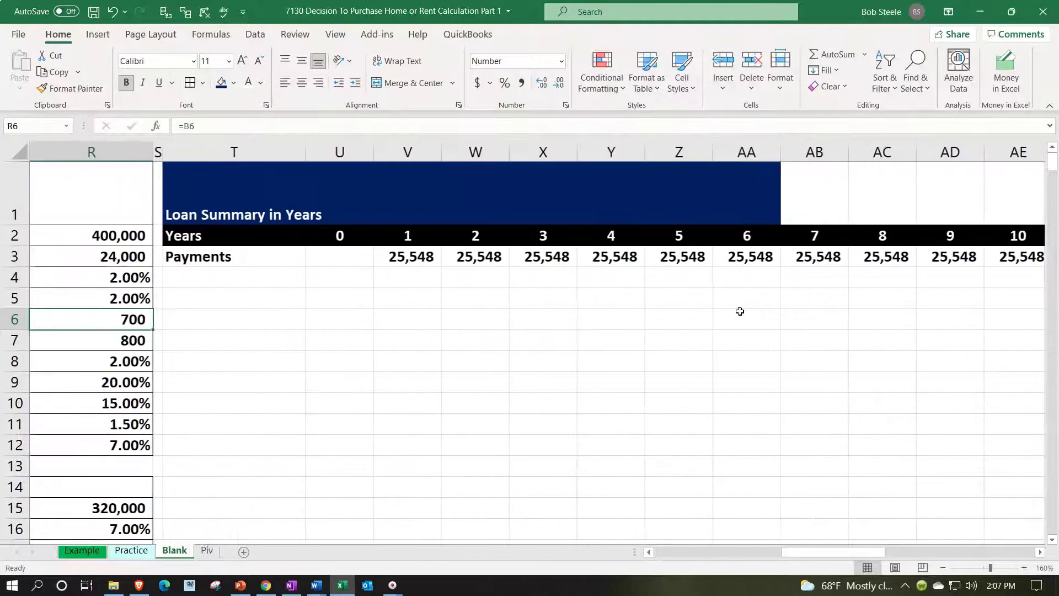
key(Right)
key(Right)
click(252, 191)
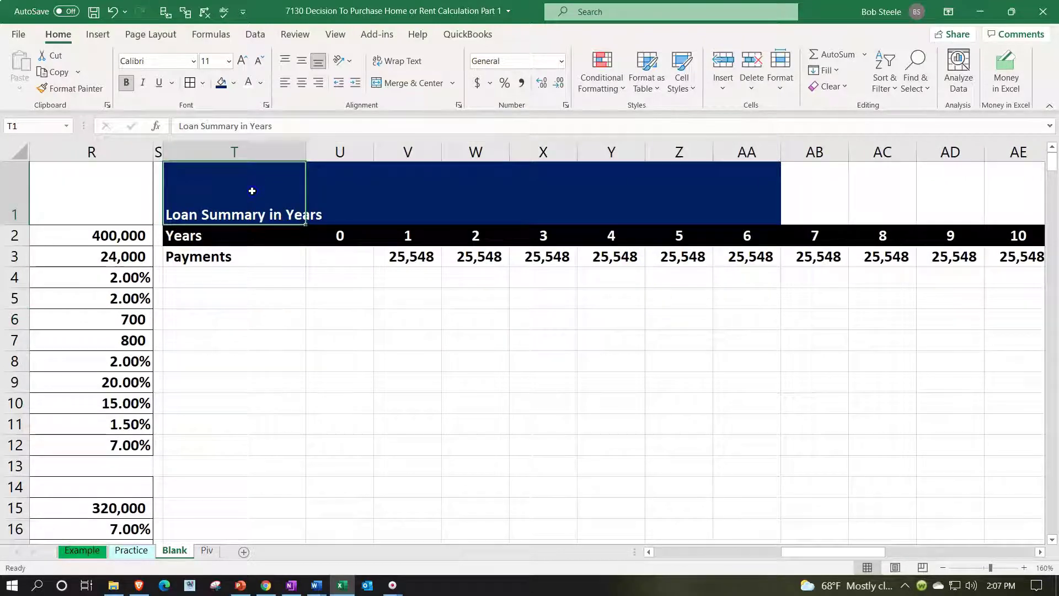
key(Left)
key(Right)
key(Down)
key(Down)
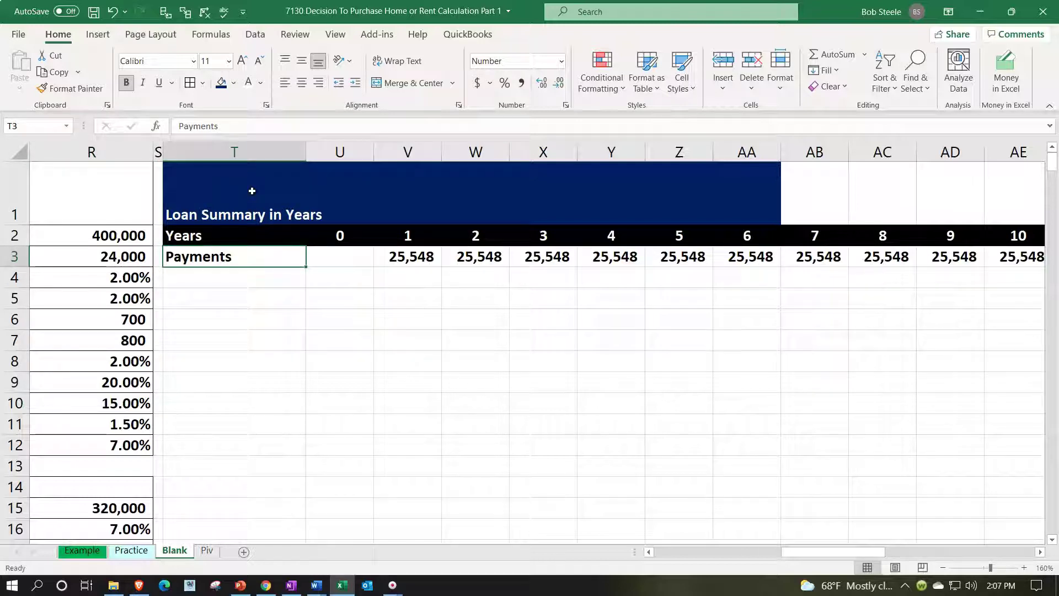
key(Down)
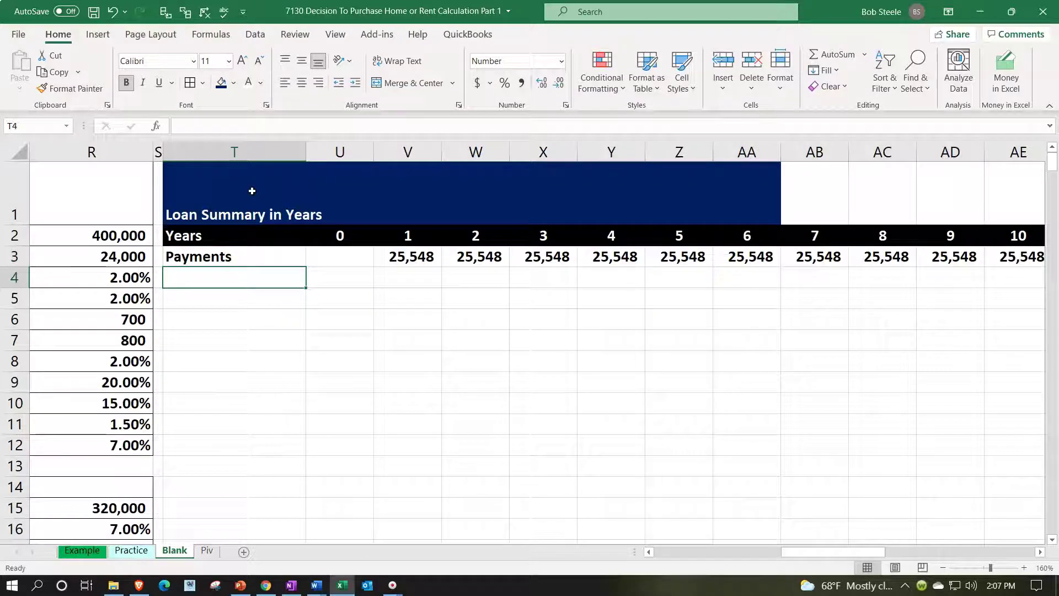
text(Loan )
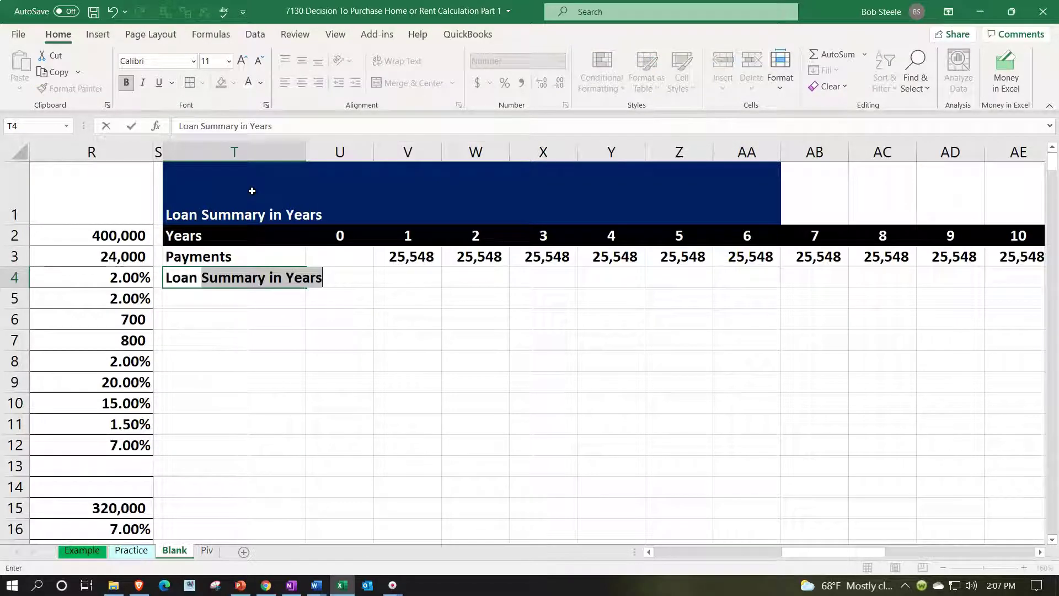
text(balance)
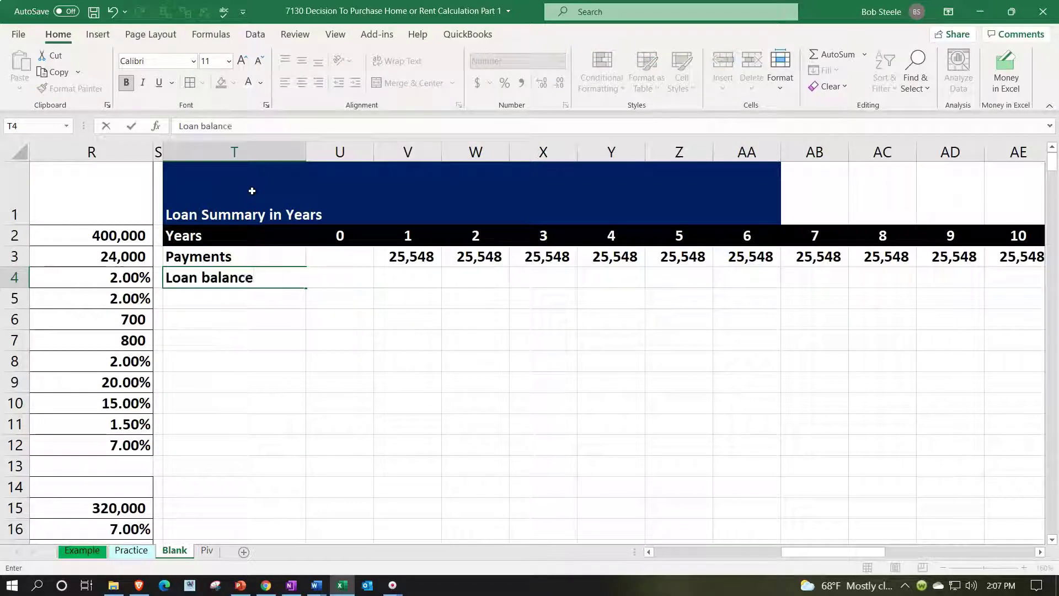
key(Tab)
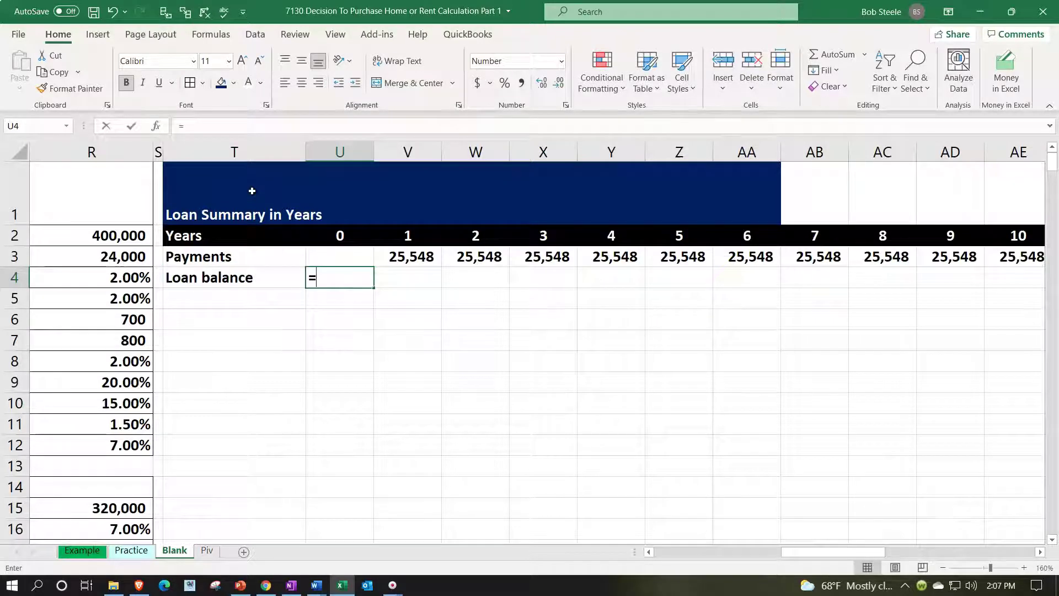
Step: Link the year 0 loan balance in U4 to the loan amount with =R15
text(=)
key(Down)
key(Down)
key(Down)
key(Down)
key(Down)
key(Down)
key(Down)
key(Down)
key(Down)
key(Down)
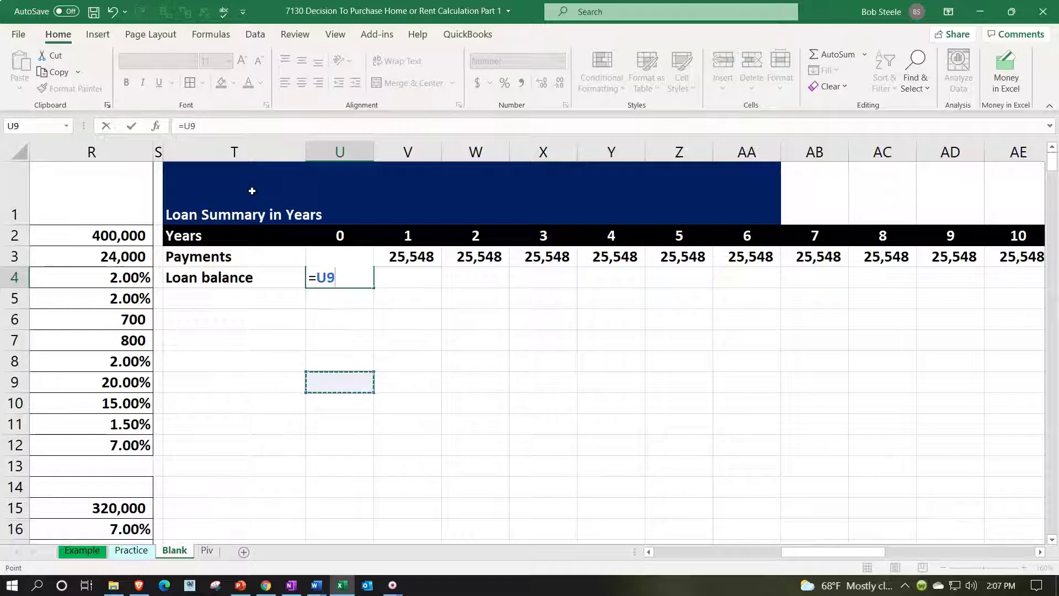
key(Left)
key(Left)
key(Left)
key(Down)
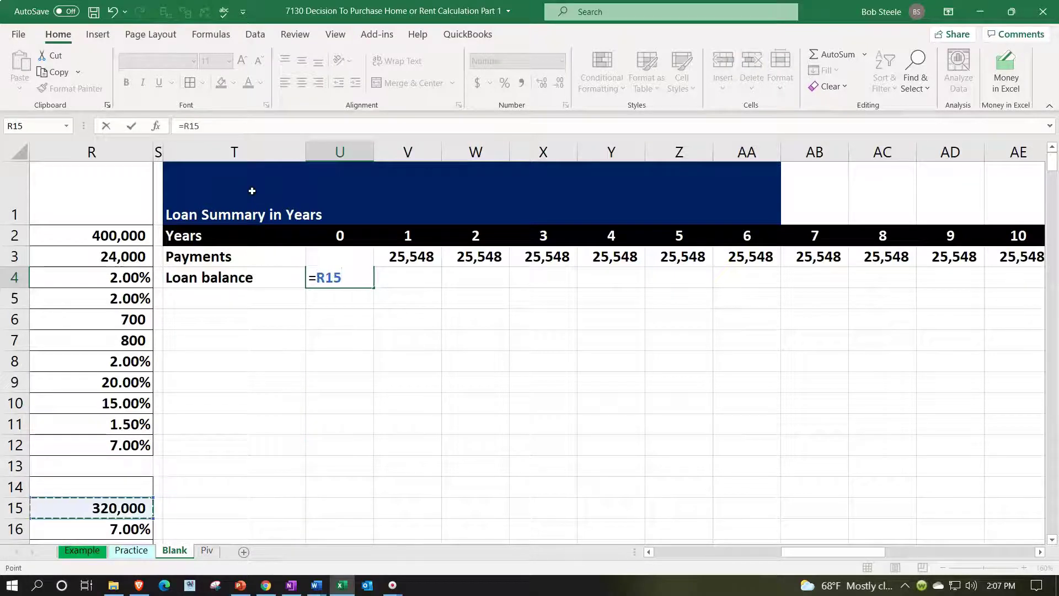
key(Return)
Step: Start the year 1 loan balance formula in V4 as a negative present value using the monthly interest rate: -pv(R16/12
key(Up)
key(Right)
key(Right)
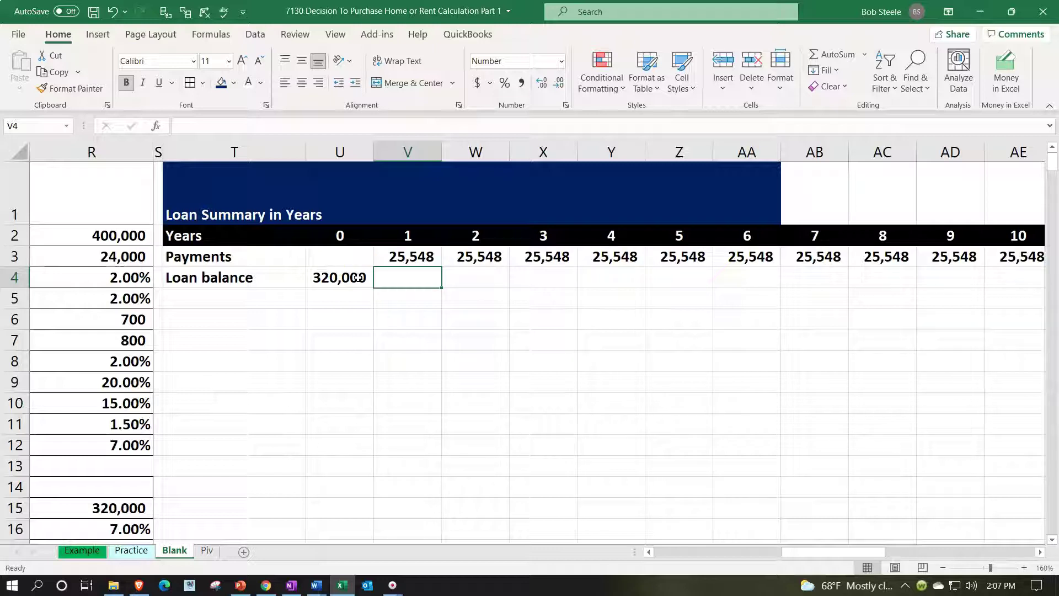
text(-)
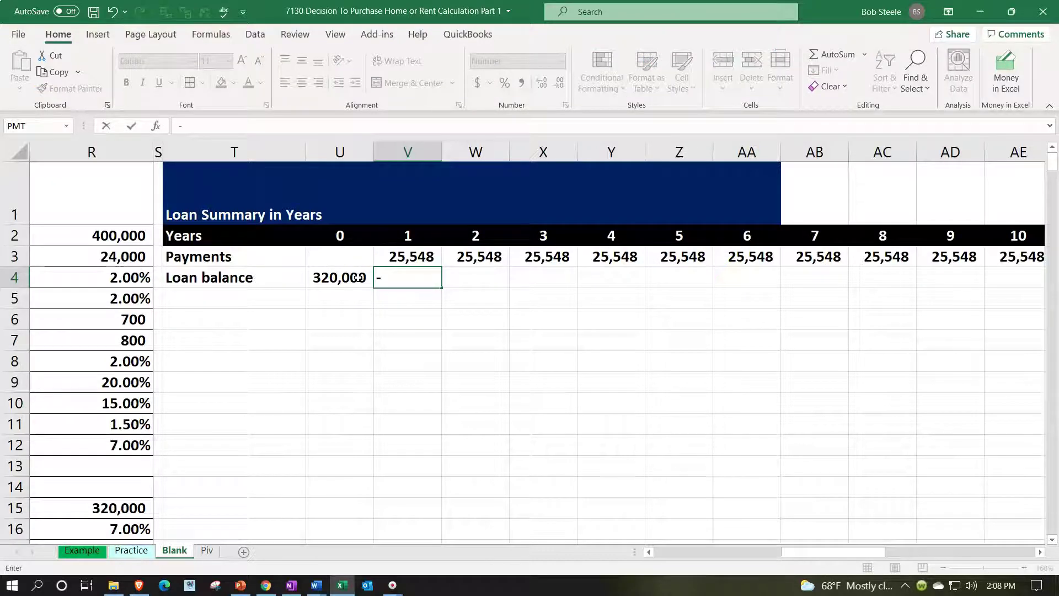
text(pv()
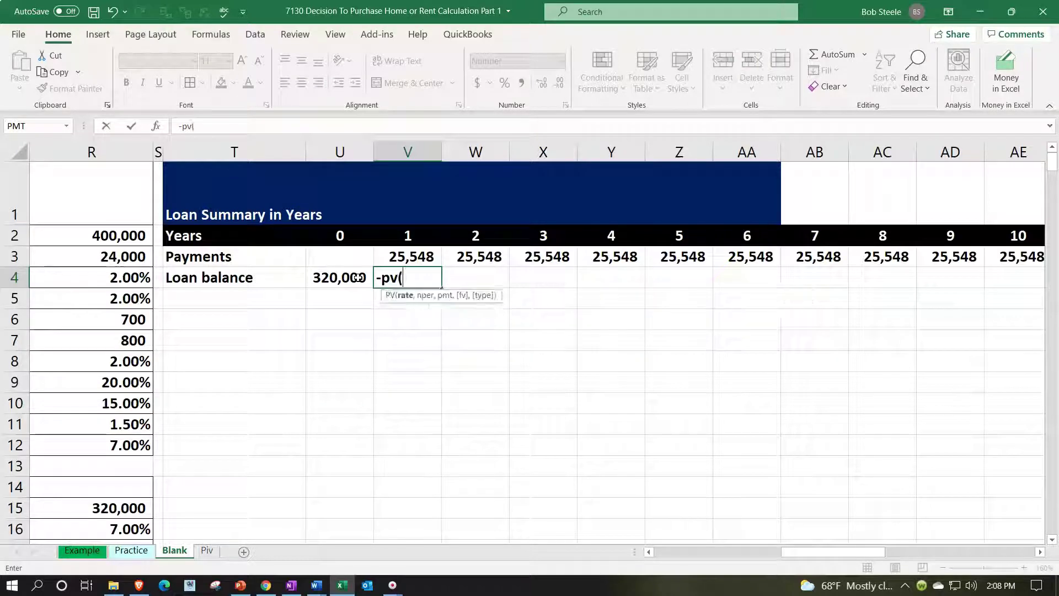
key(Down)
key(Down)
key(Down)
key(Down)
key(Down)
key(Down)
key(Down)
key(Down)
key(Down)
key(Down)
key(Down)
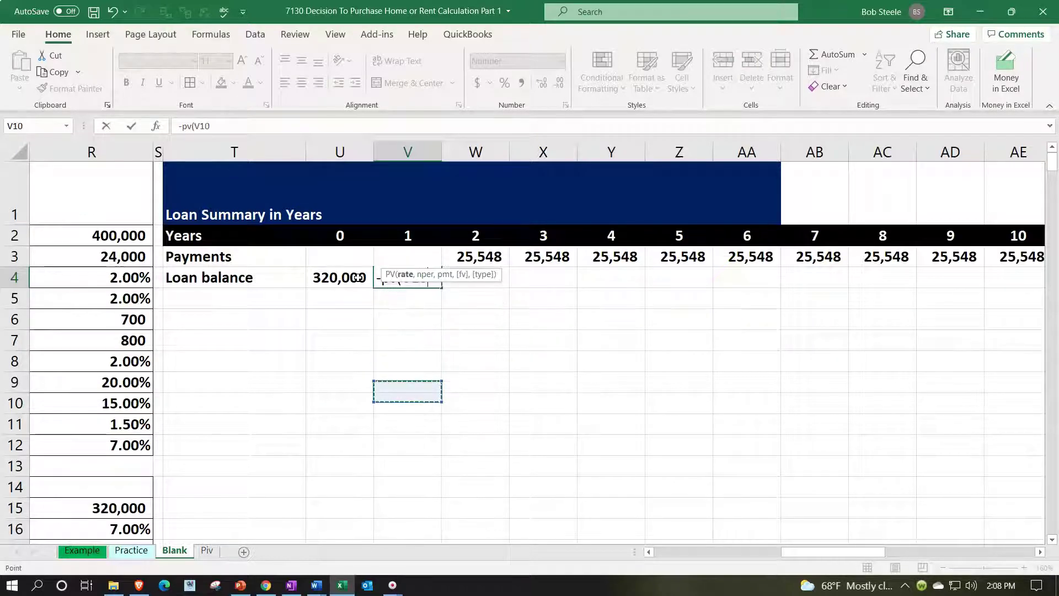
key(Down)
key(Down)
key(Left)
key(Left)
key(Left)
key(Down)
key(Down)
key(Down)
key(Down)
key(Down)
key(Up)
key(Up)
key(Up)
key(Up)
key(Up)
key(Up)
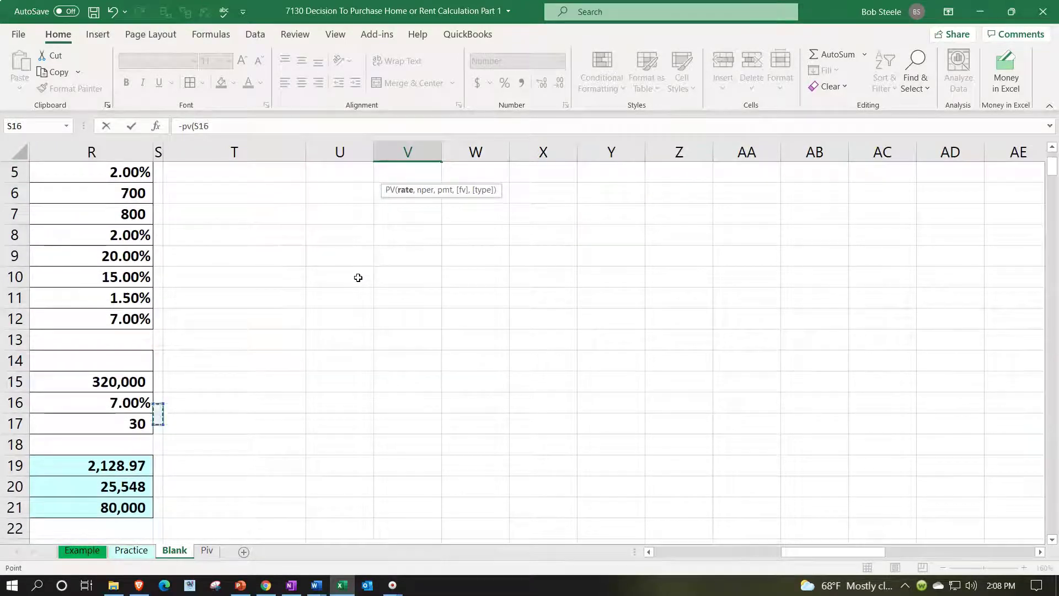
key(Left)
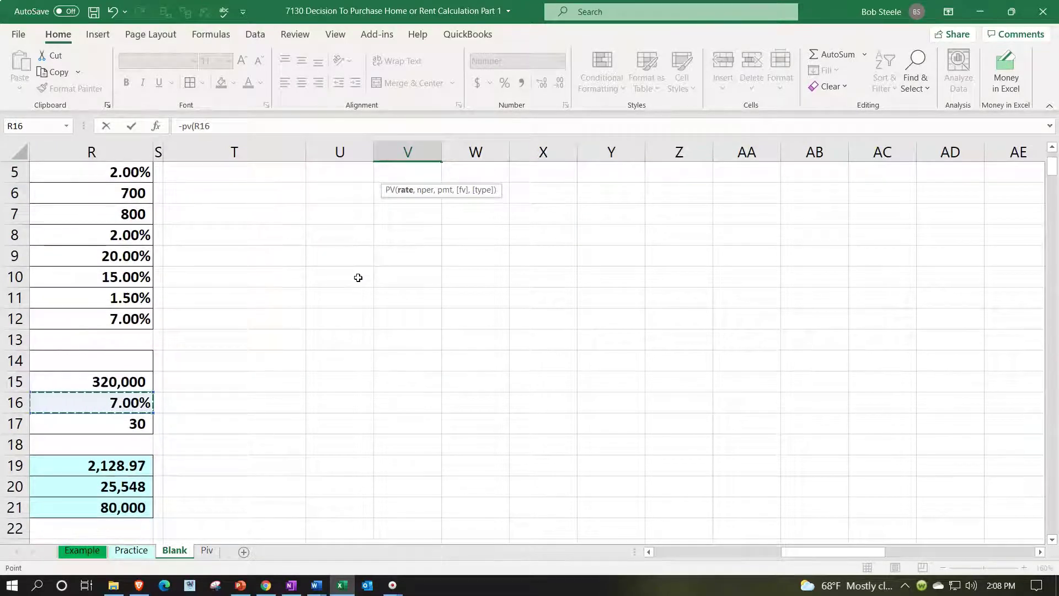
text(/12)
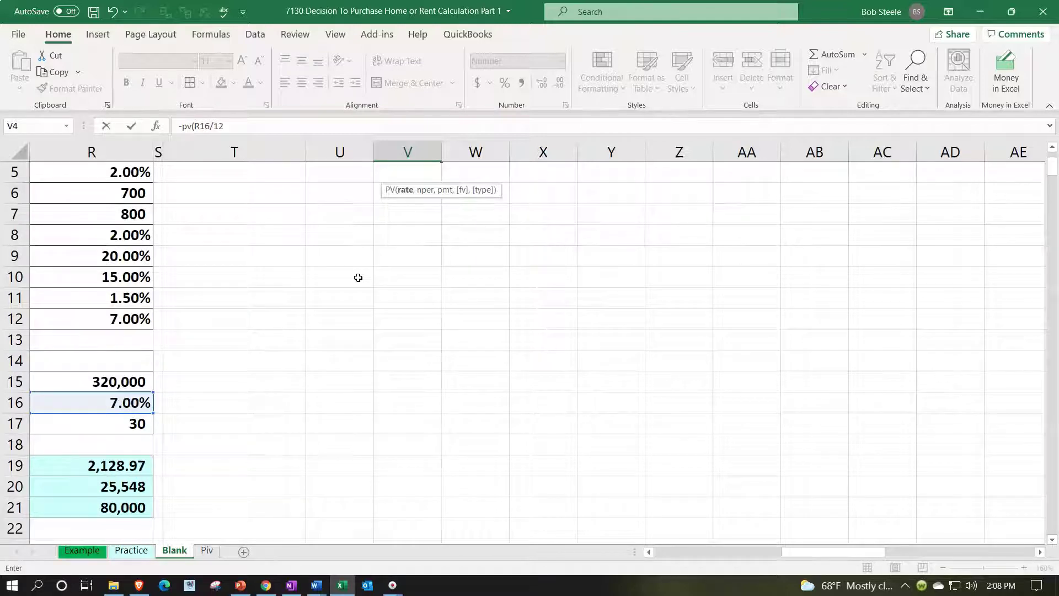
Step: Add the remaining number of monthly periods to the V4 formula as loan term minus year, times twelve: (R17-V2)*12
scroll(358, 278, up, 2)
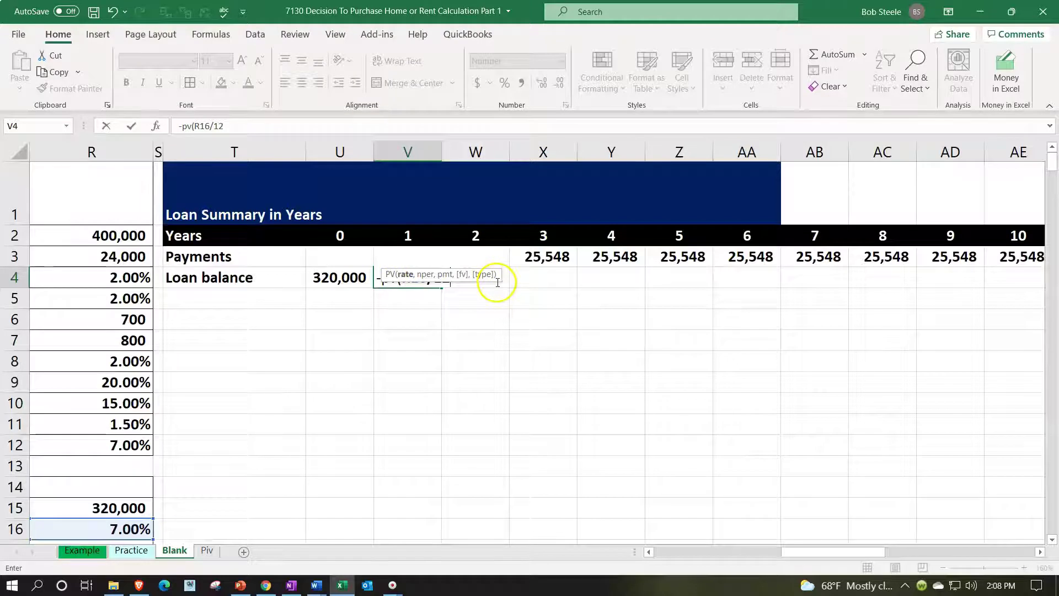
drag(493, 274, 494, 318)
text(,()
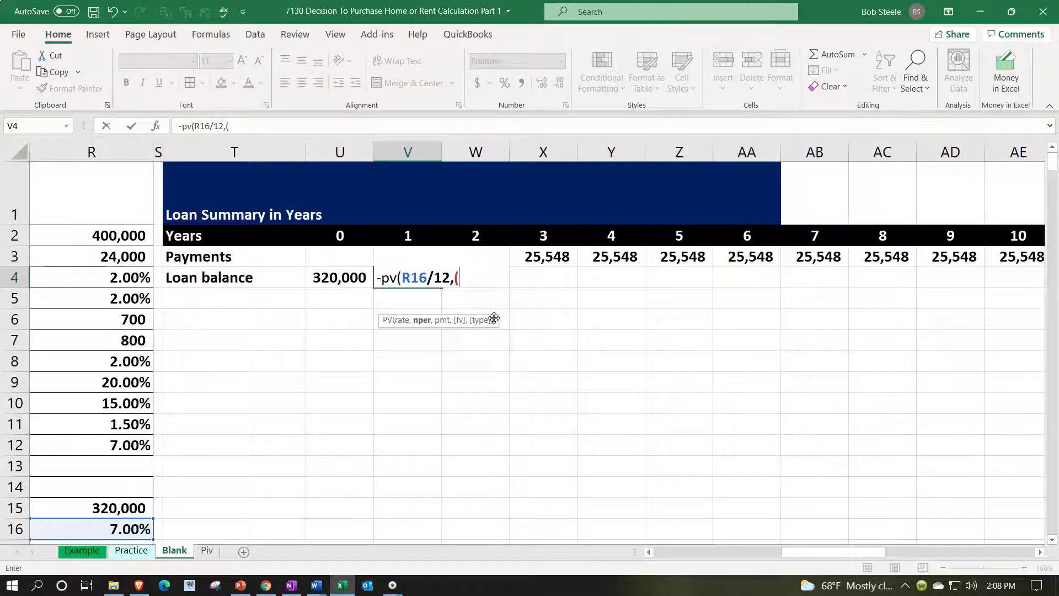
scroll(359, 356, down, 1)
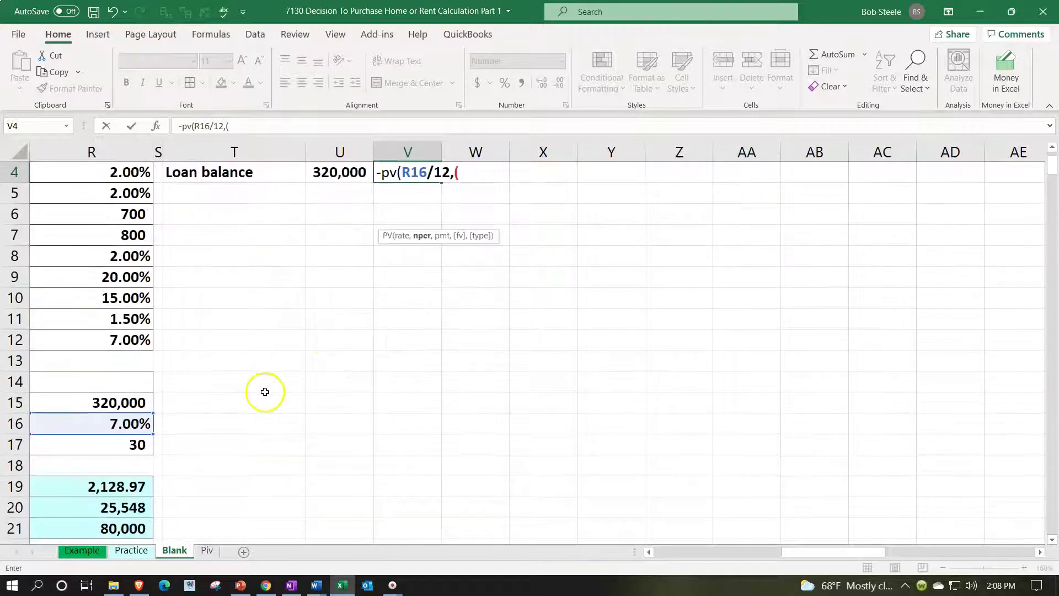
click(136, 445)
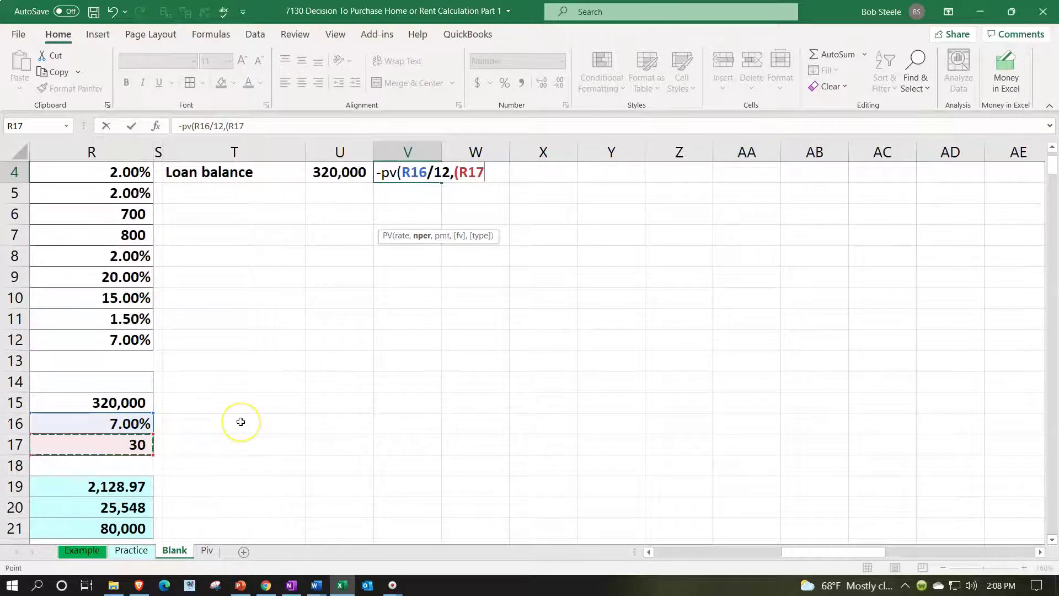
scroll(240, 421, up, 1)
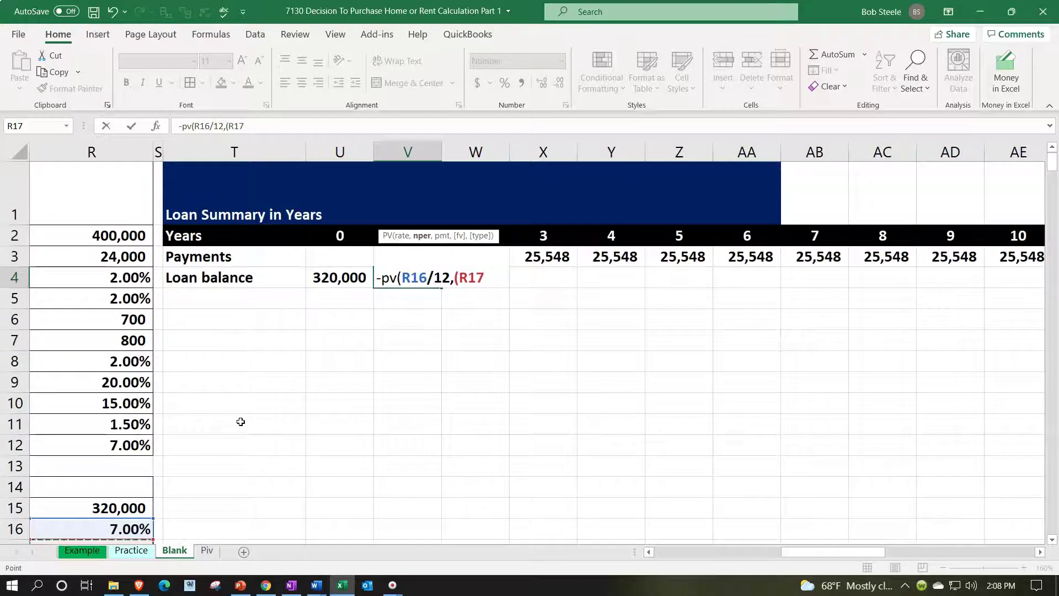
text(-)
key(Up)
key(Up)
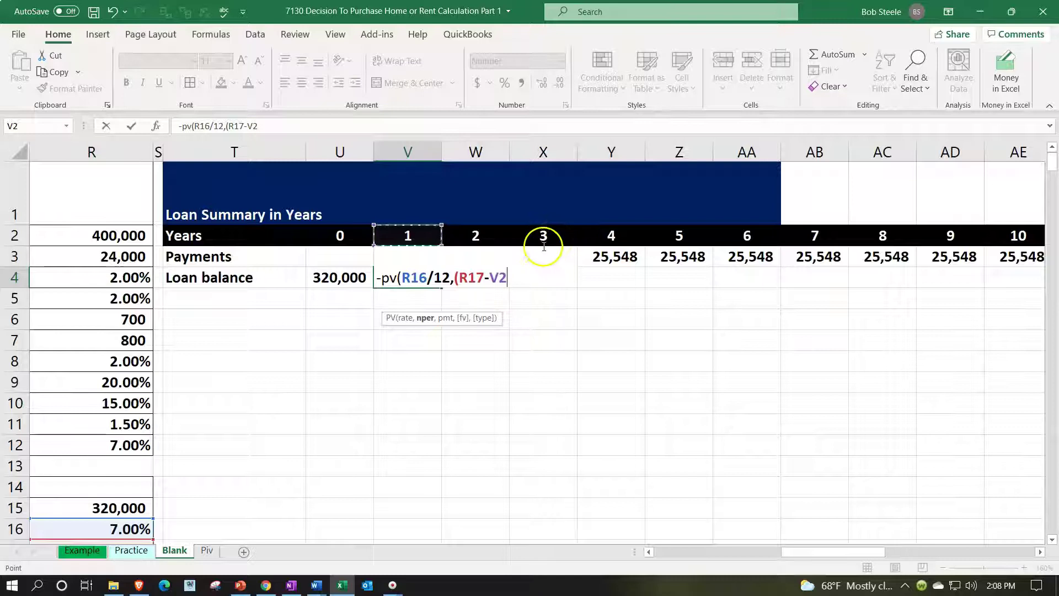
text())
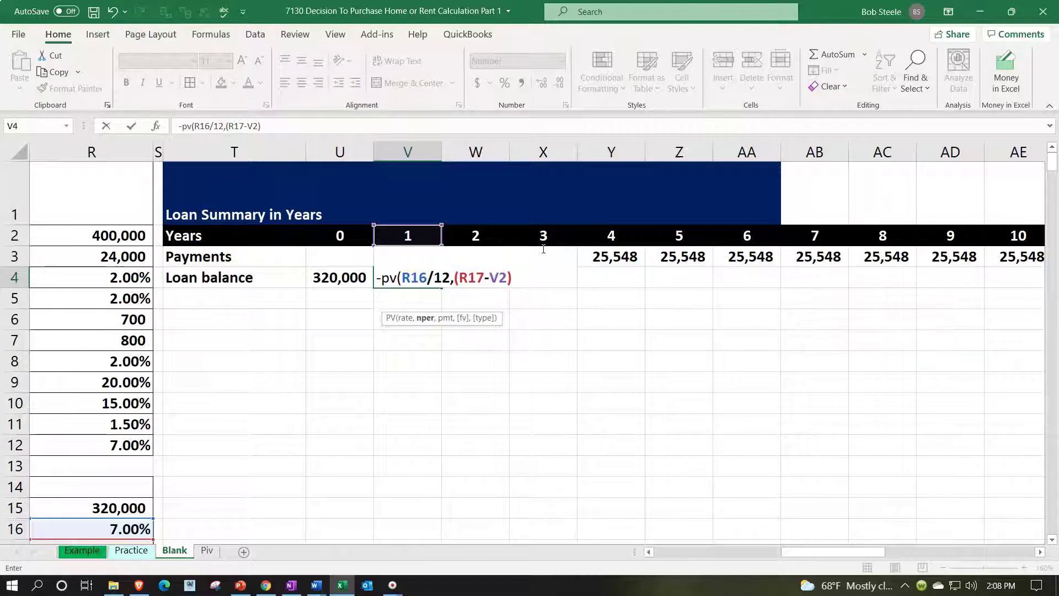
text(*12,)
Step: Complete the V4 present value formula with the monthly payment in R19 as its payment argument
scroll(343, 366, down, 1)
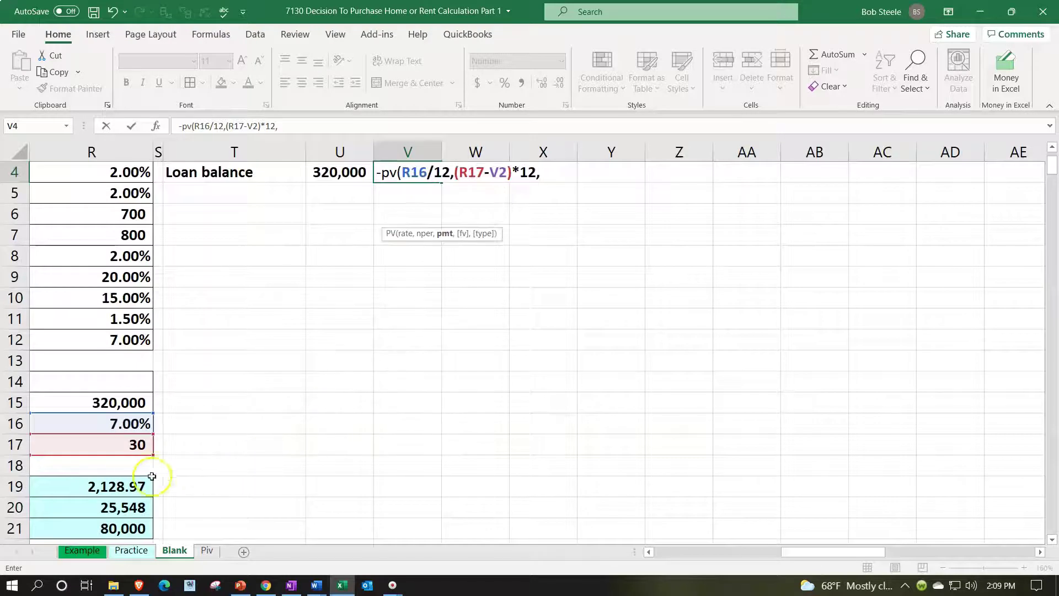
click(149, 482)
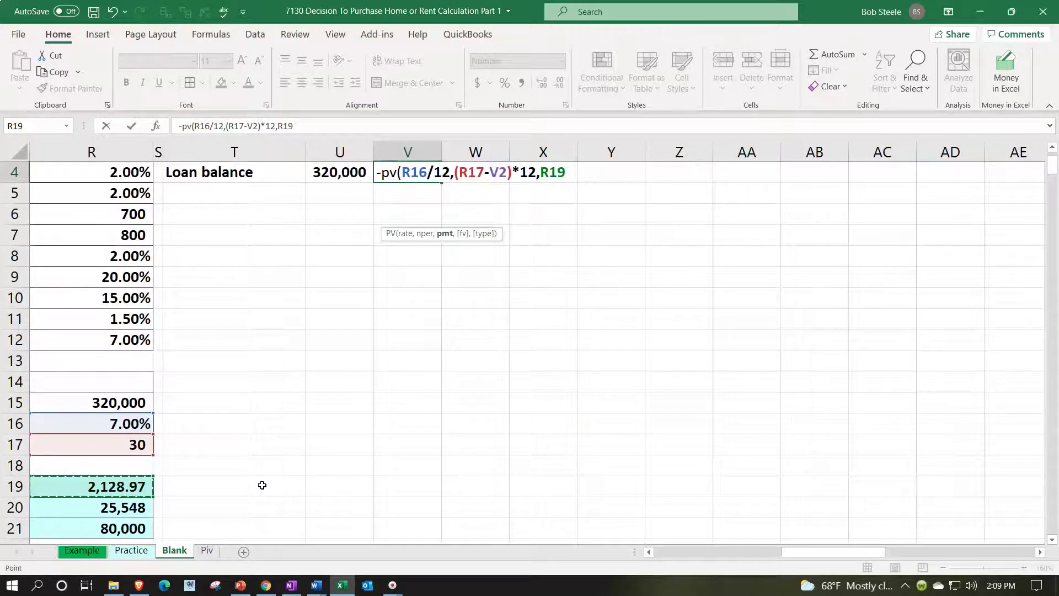
scroll(262, 485, up, 1)
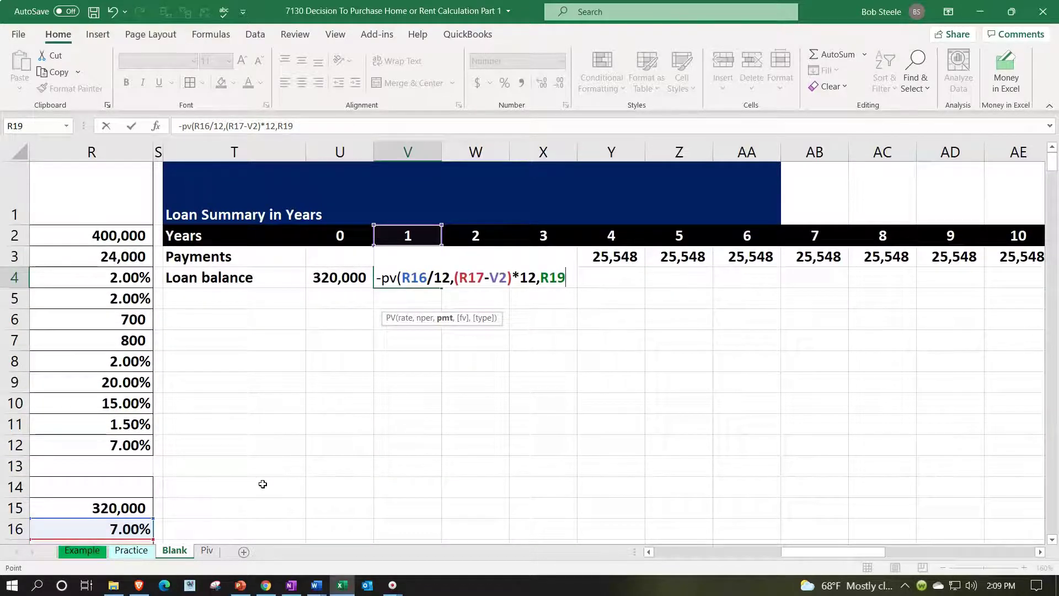
key(Return)
key(Return)
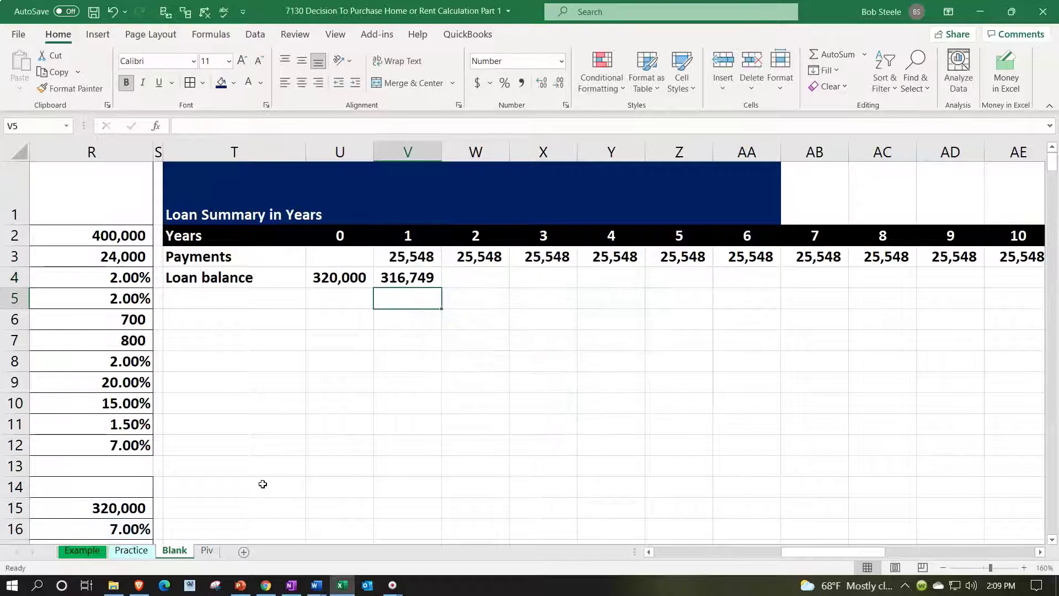
Step: Check the year 1 loan balance in V4 against the pivot table's minimum loan balance in O3
key(Up)
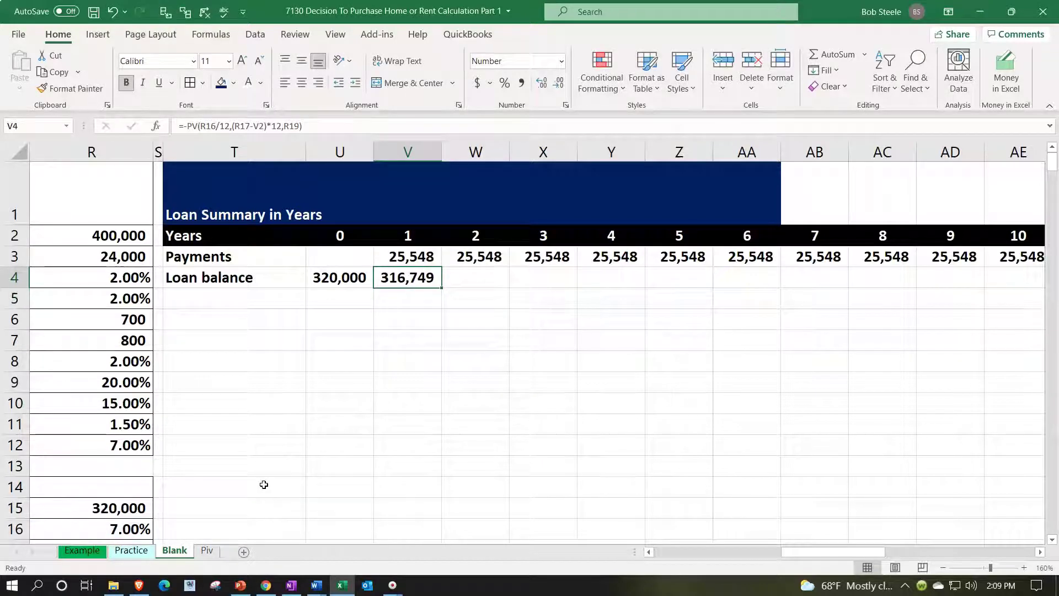
key(Left)
key(Left)
key(Left)
key(Left)
key(Left)
key(Left)
key(Left)
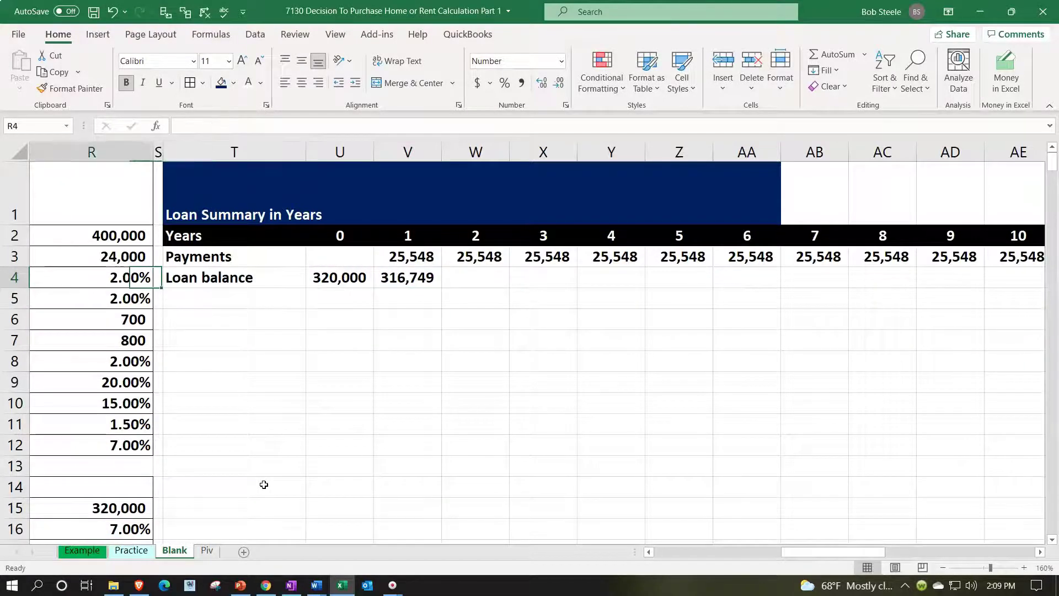
key(Left)
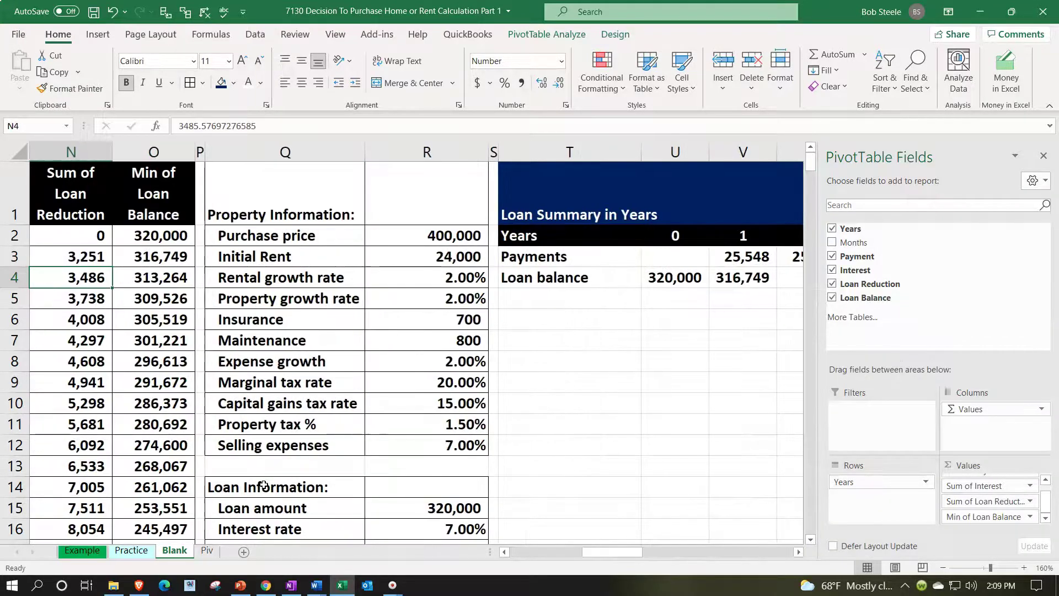
key(Left)
key(Left)
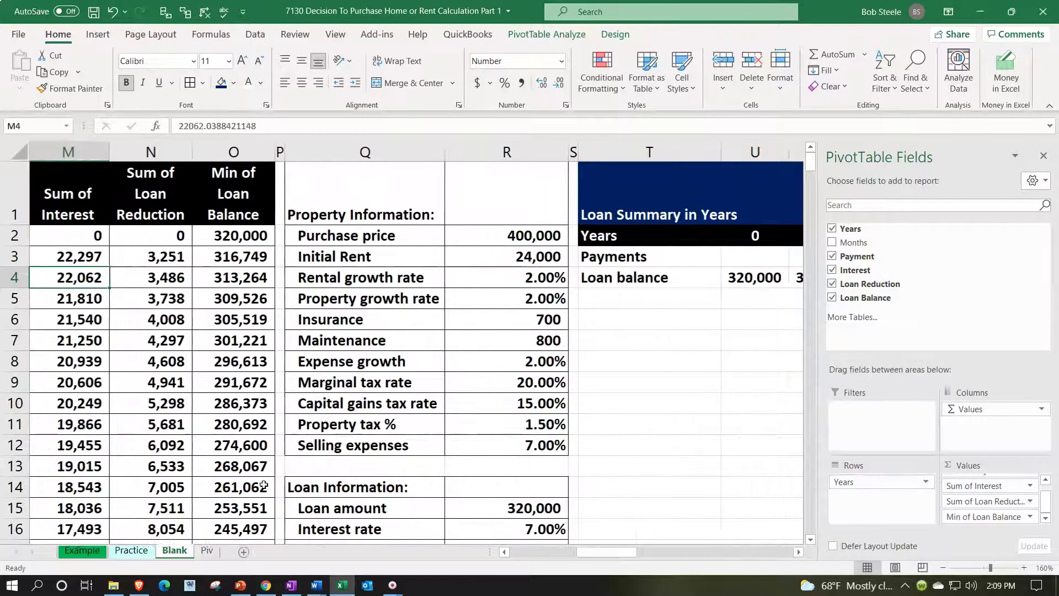
key(Right)
key(Right)
key(Right)
key(Up)
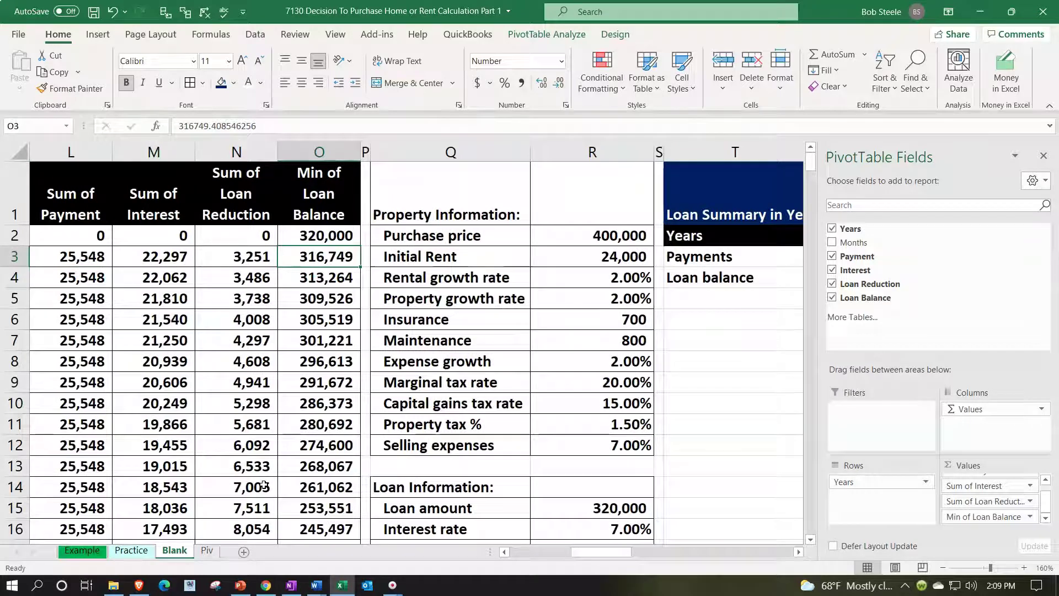
key(Right)
key(Right)
key(Right)
key(Right)
key(Right)
key(Right)
key(Right)
key(Right)
key(Right)
key(Right)
key(Right)
key(Right)
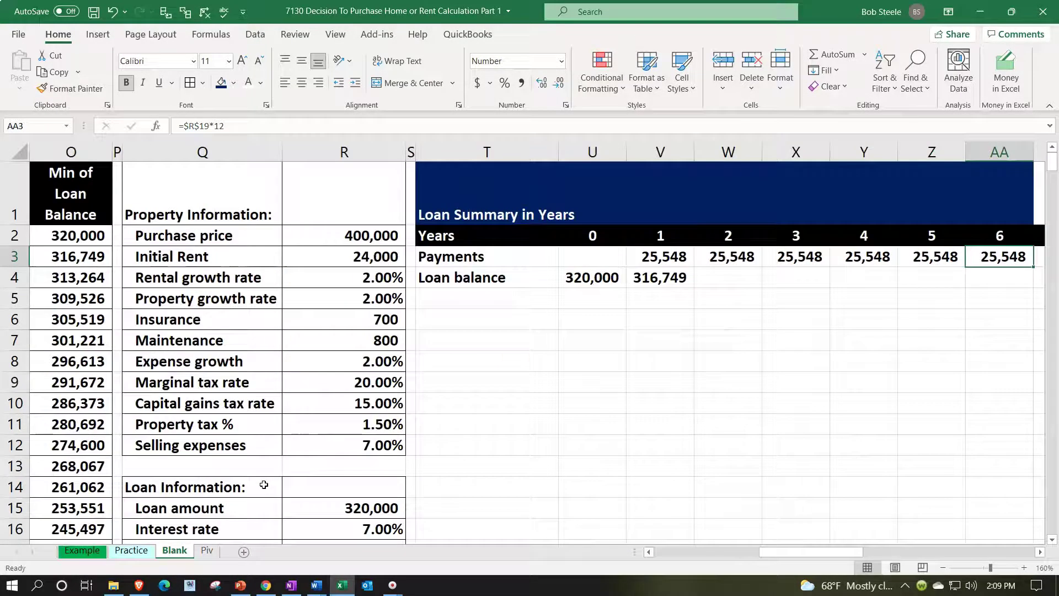
key(Right)
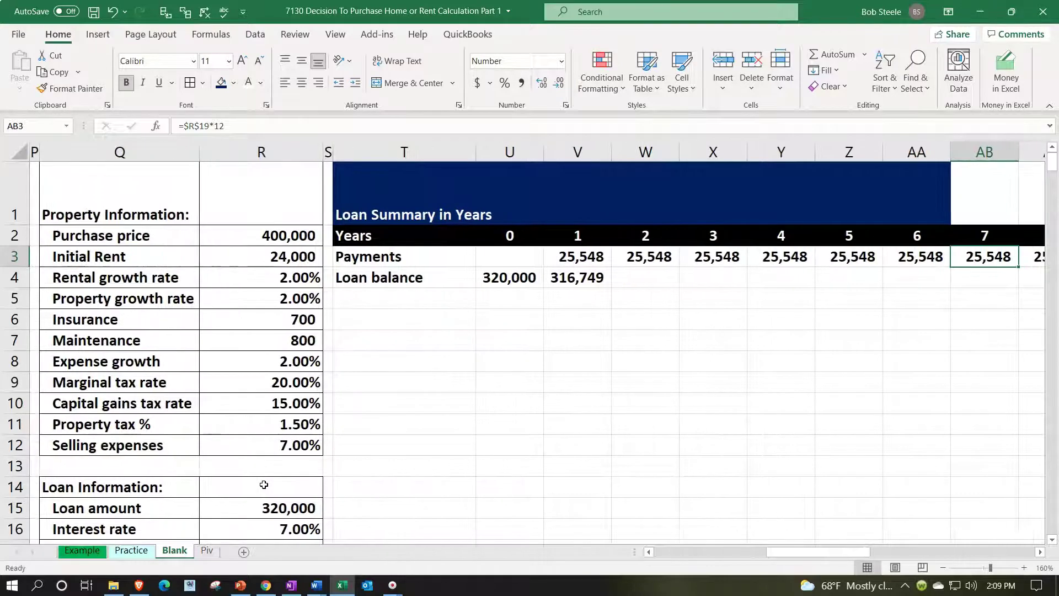
Step: Make the interest rate, loan term and payment references in V4 absolute: =-PV($R$16/12,($R$17-V2)*12,$R$19)
double_click(582, 277)
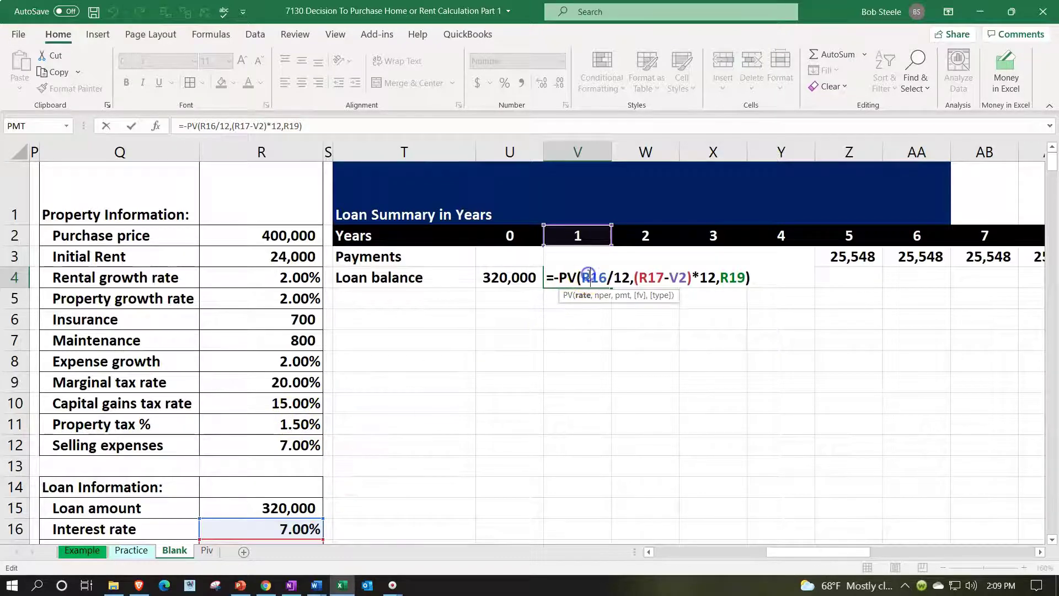
click(589, 275)
key(F4)
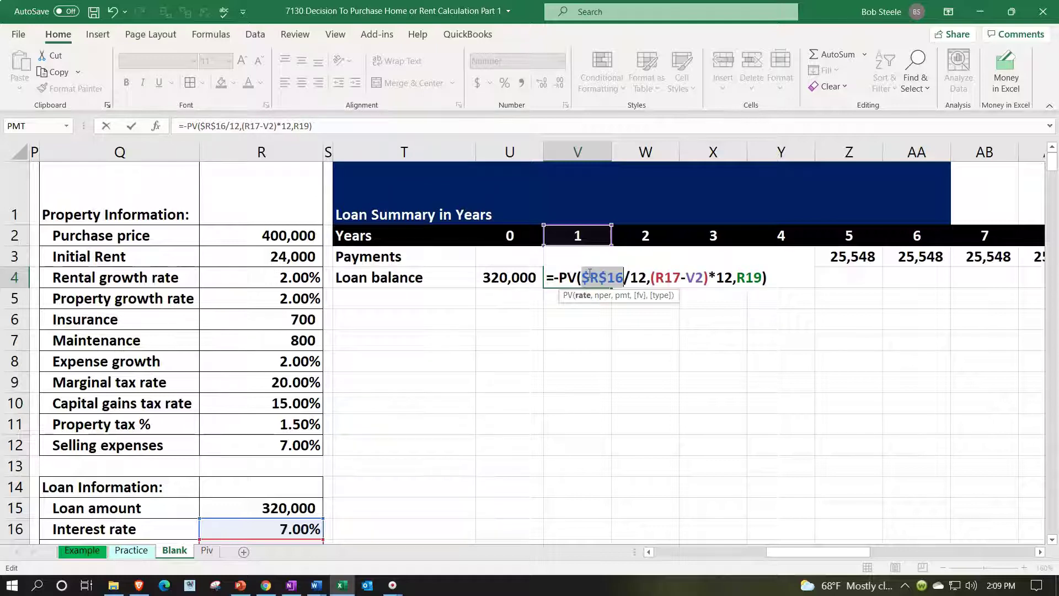
double_click(668, 279)
scroll(402, 447, down, 1)
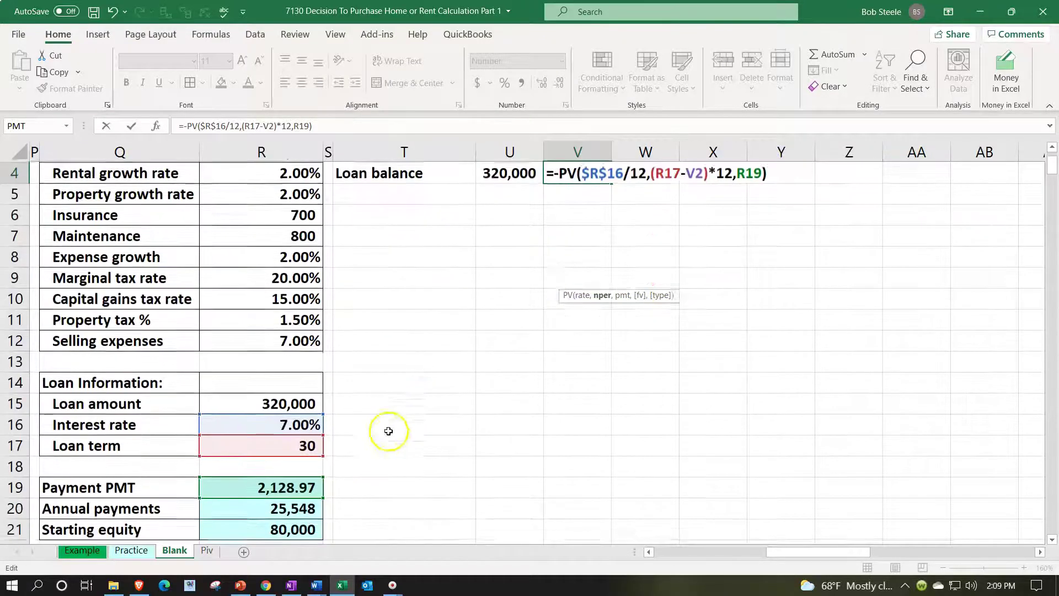
scroll(364, 448, up, 1)
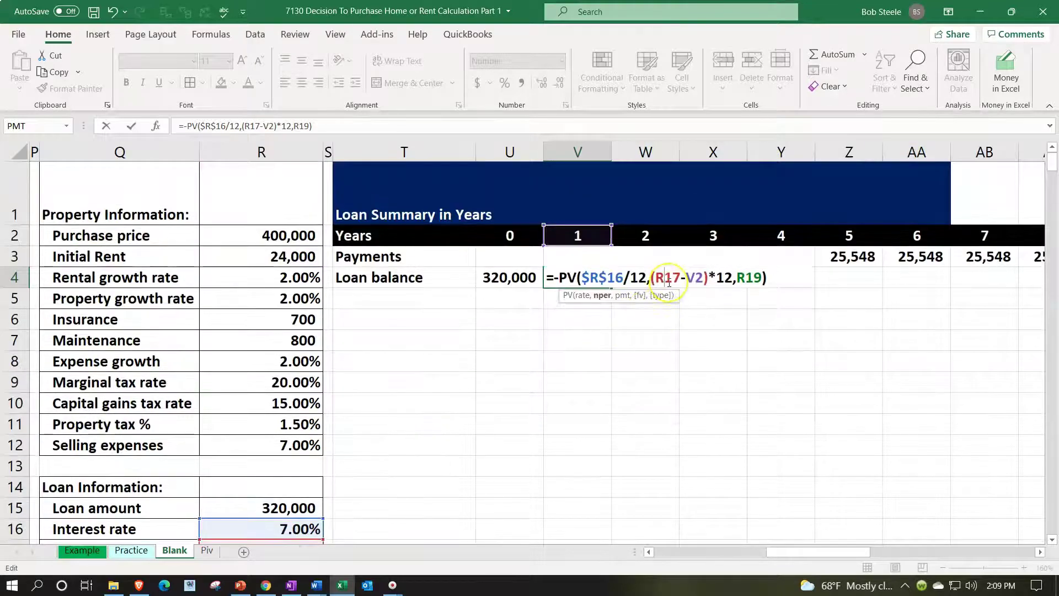
key(F4)
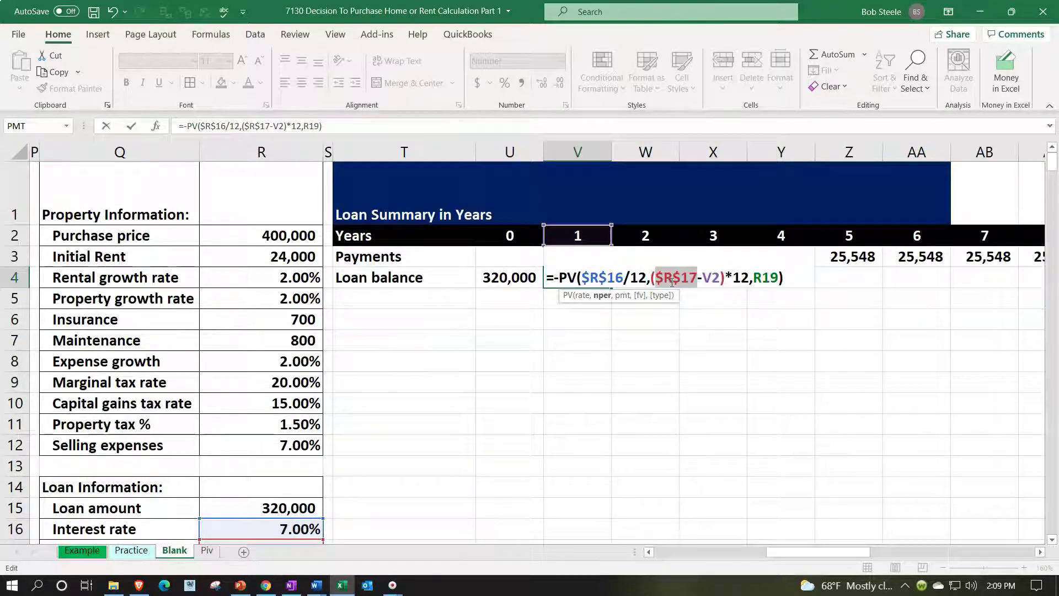
click(757, 277)
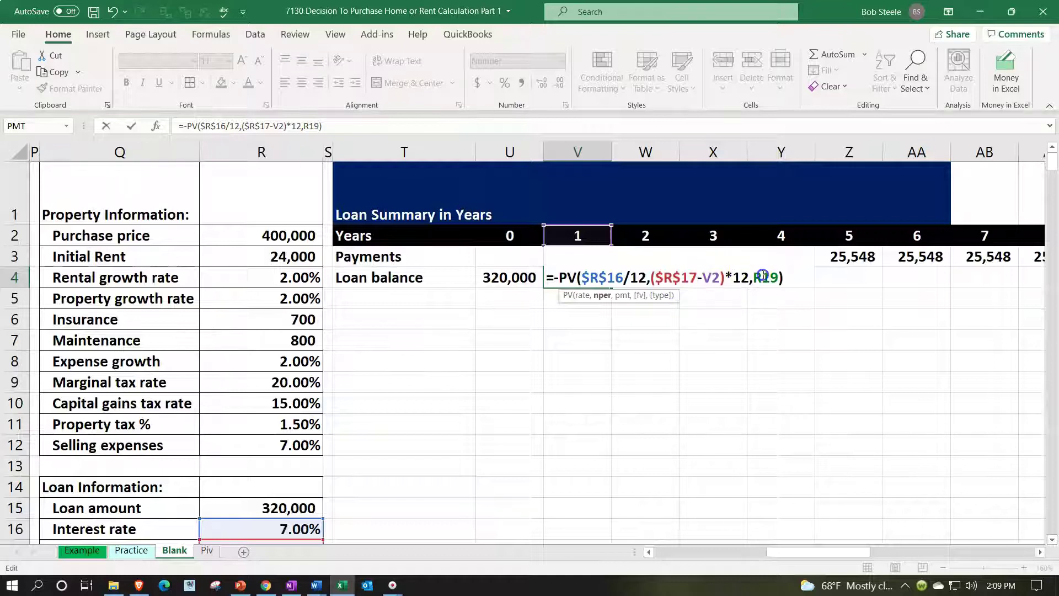
scroll(605, 402, down, 1)
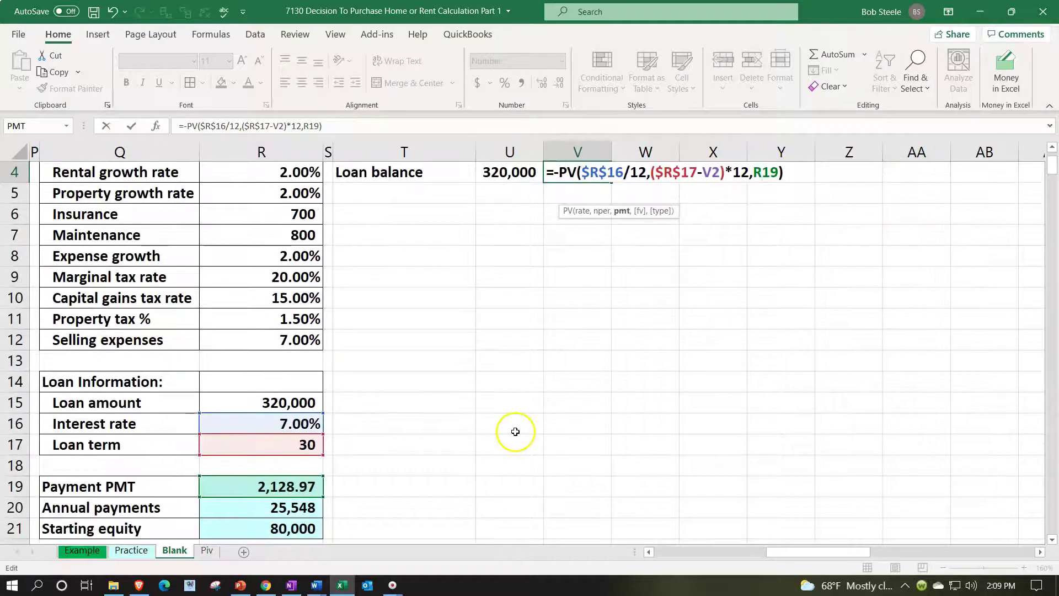
scroll(574, 397, up, 1)
key(F4)
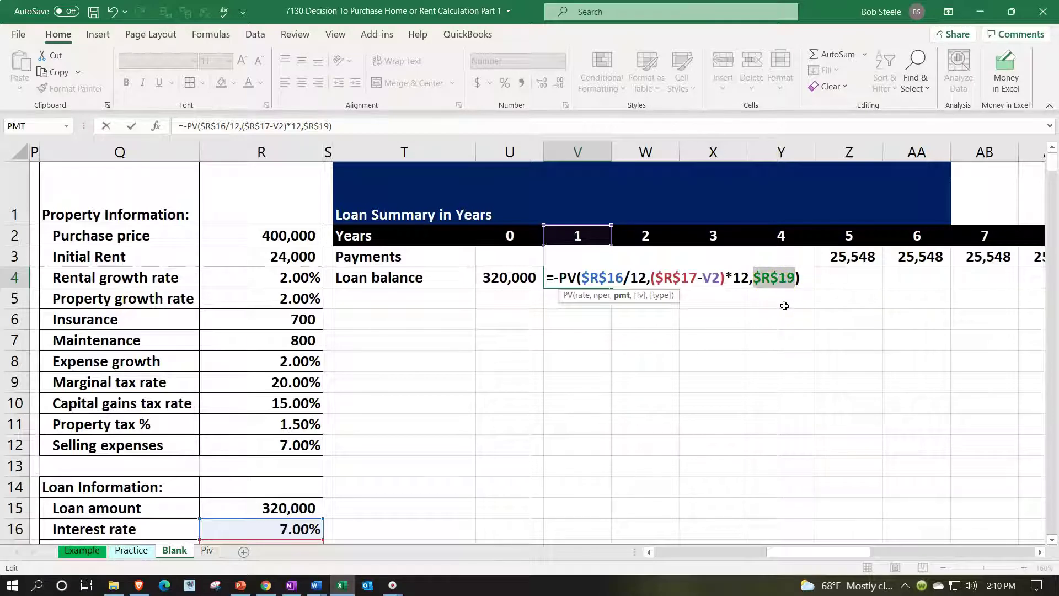
key(Return)
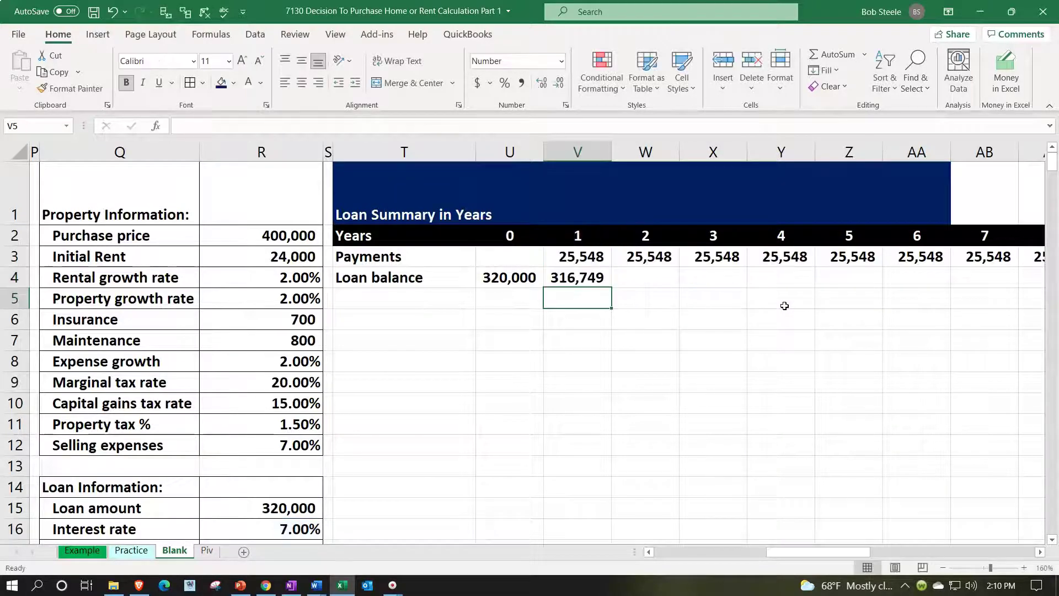
Step: Copy the year 1 loan balance formula from V4 into W4 for year 2
click(571, 273)
drag(611, 287, 654, 281)
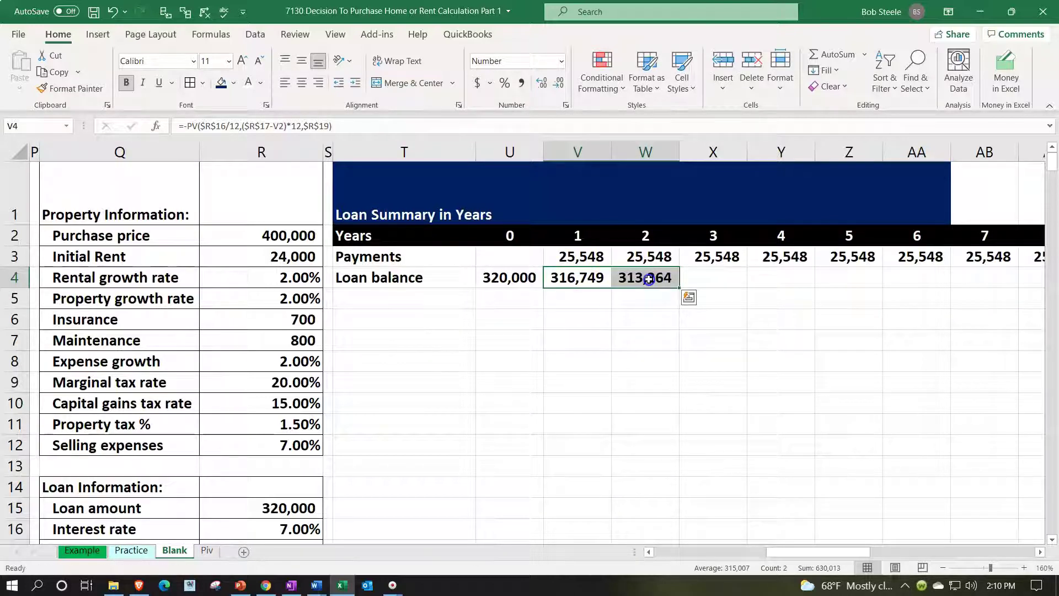
Step: Check the year 2 loan balance in W4 against the pivot table's minimum loan balance in O4
click(648, 283)
key(Left)
key(Left)
key(Left)
key(Left)
key(Left)
key(Left)
key(Left)
key(Left)
key(Left)
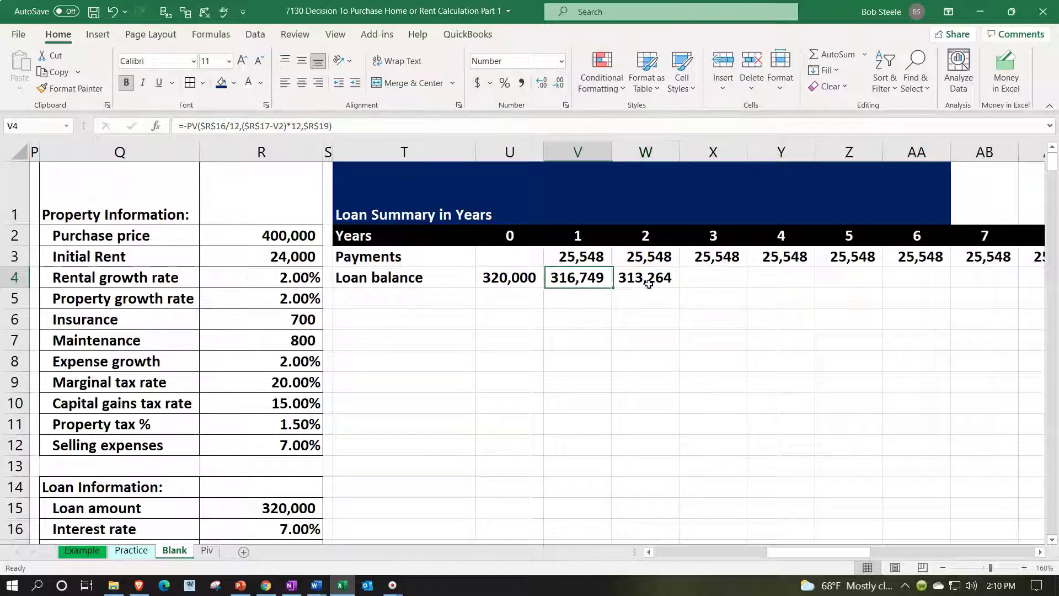
key(Right)
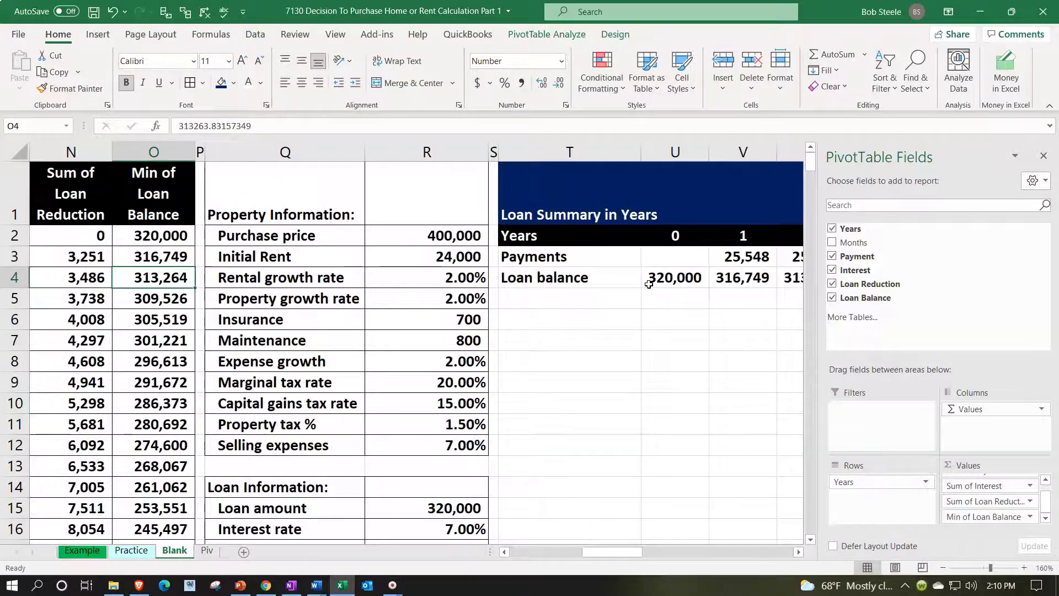
key(Left)
key(Left)
key(Left)
key(Left)
key(Right)
key(Right)
key(Right)
key(Right)
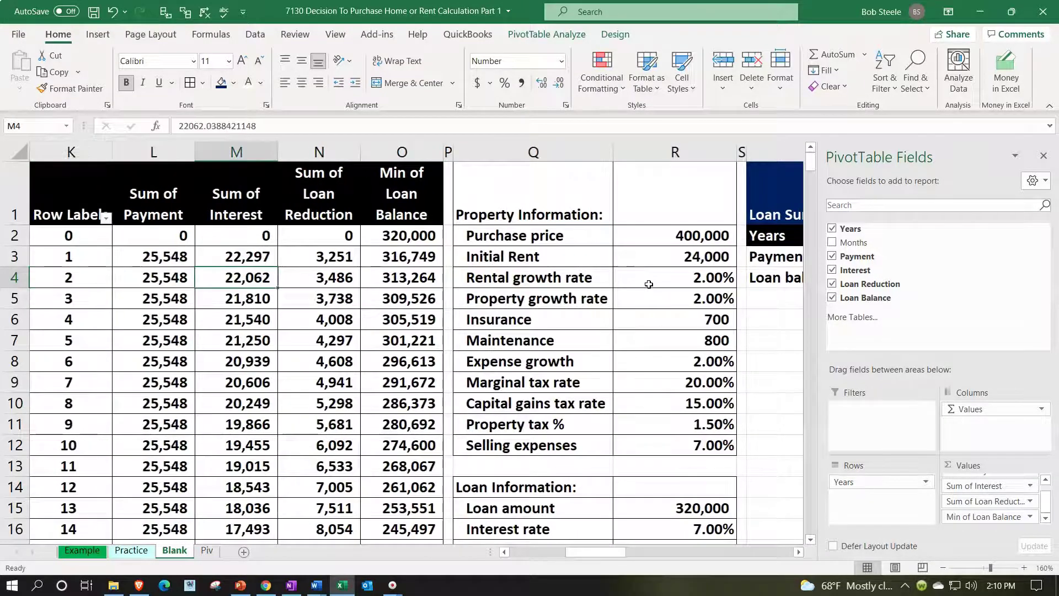
key(Right)
key(Right)
key(Right)
key(Right)
key(Right)
key(Right)
key(Right)
key(Right)
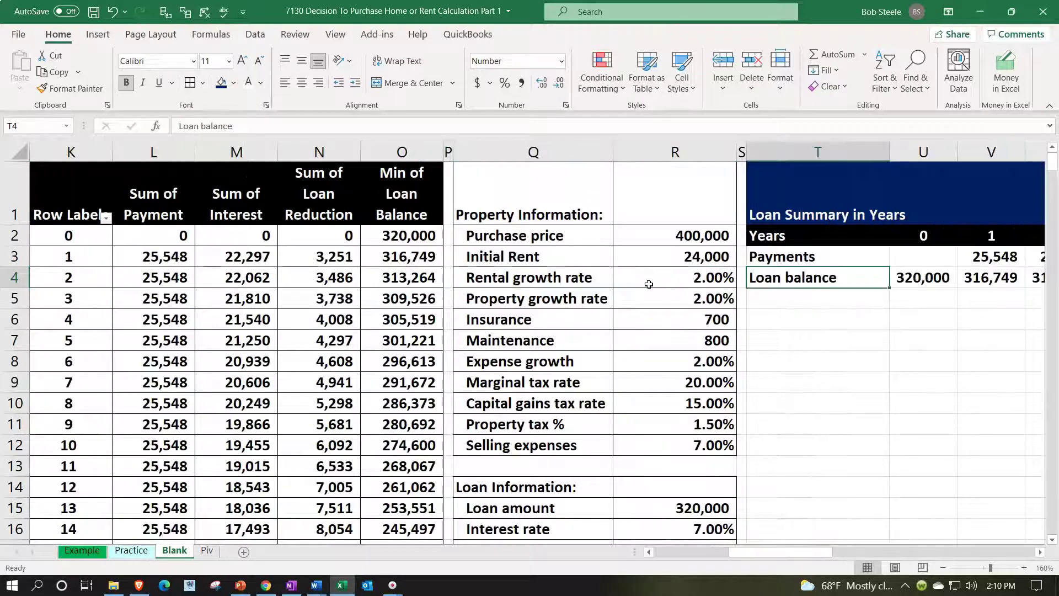
key(Right)
key(Right)
key(Right)
key(Right)
key(Right)
key(Right)
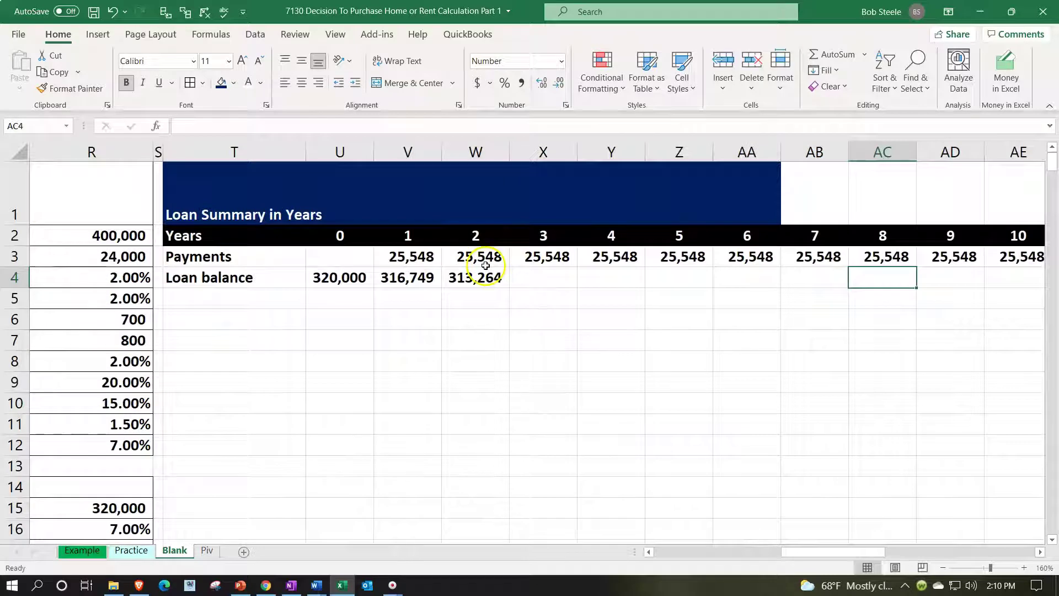
Step: Fill the loan balance formula from W4 across row 4 through year 30 in AY4
click(485, 274)
drag(508, 287, 922, 290)
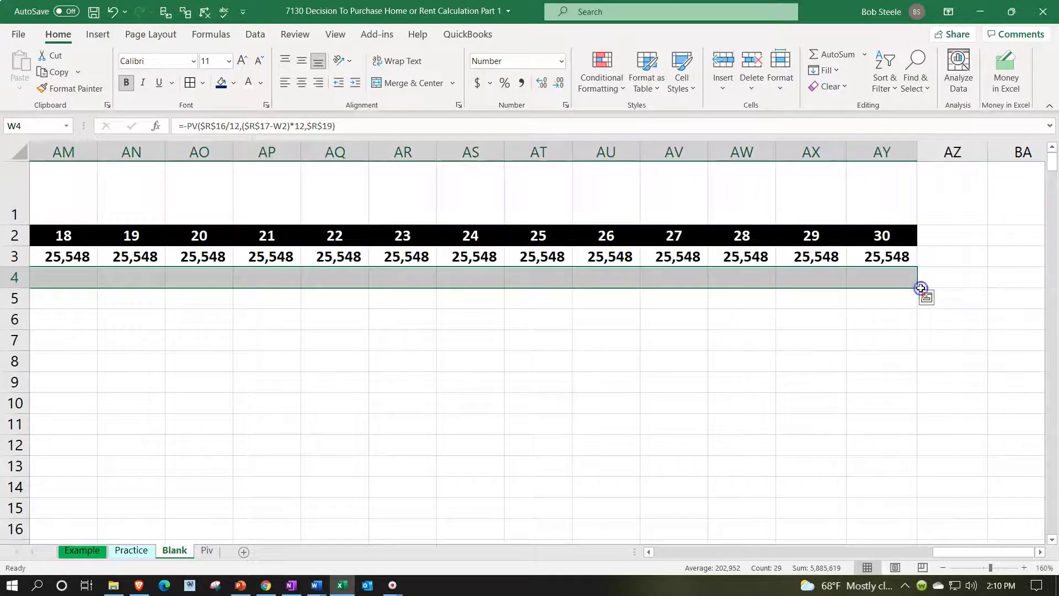
click(685, 302)
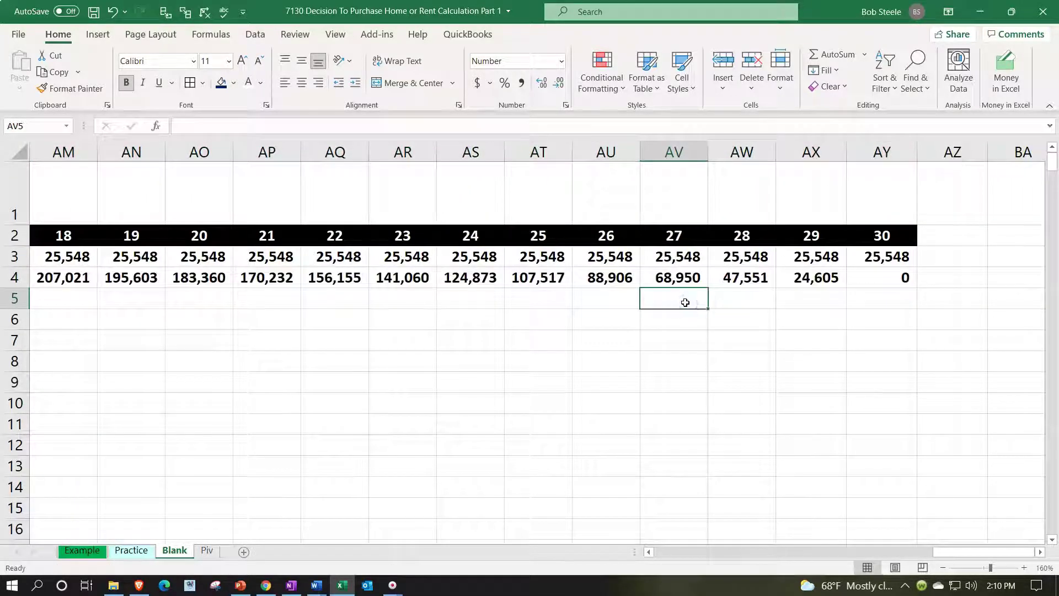
Step: Add the row label Interest in T5, below Loan balance in the yearly loan summary
key(Left)
key(Left)
key(Left)
key(Left)
key(Left)
key(Left)
key(Left)
key(Left)
key(Left)
key(Left)
key(Left)
key(Left)
key(Left)
key(Left)
key(Left)
key(Left)
key(Left)
key(Left)
key(Left)
key(Left)
key(Left)
key(Left)
key(Left)
key(Left)
key(Left)
key(Left)
key(Left)
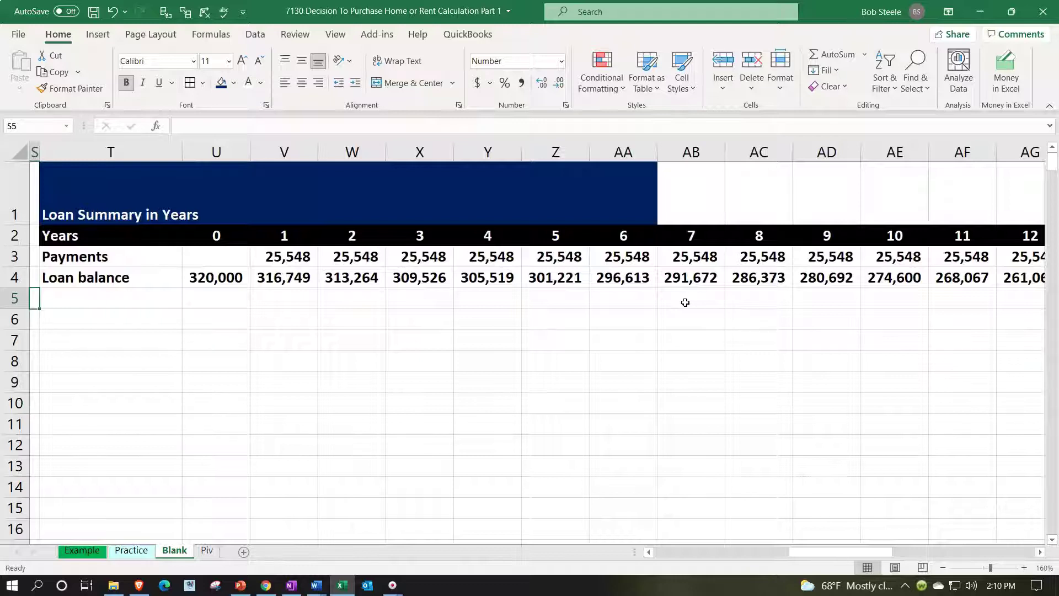
key(Right)
text(In)
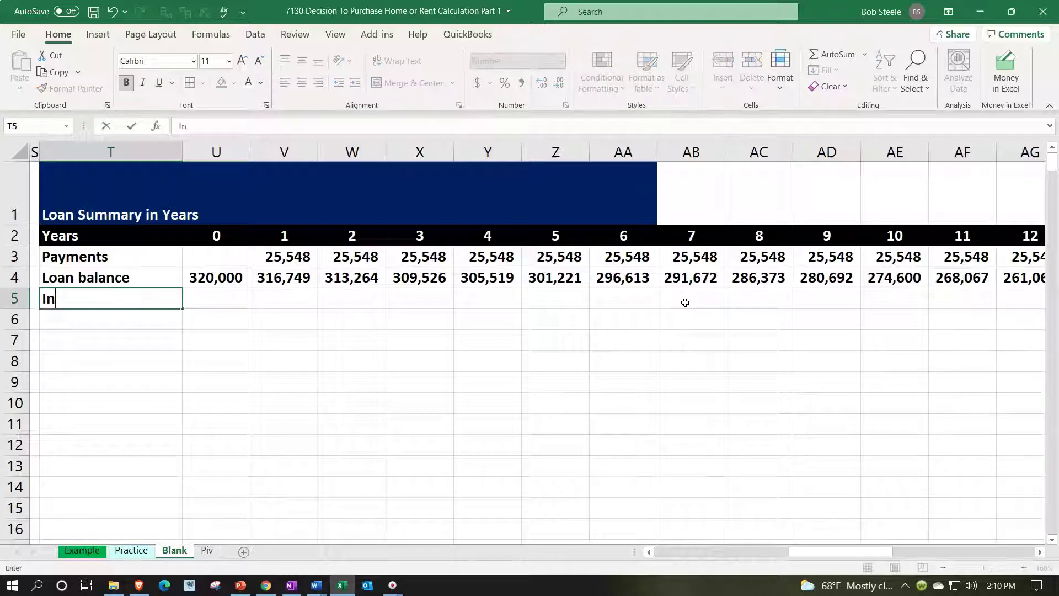
text(teres)
key(Right)
key(Right)
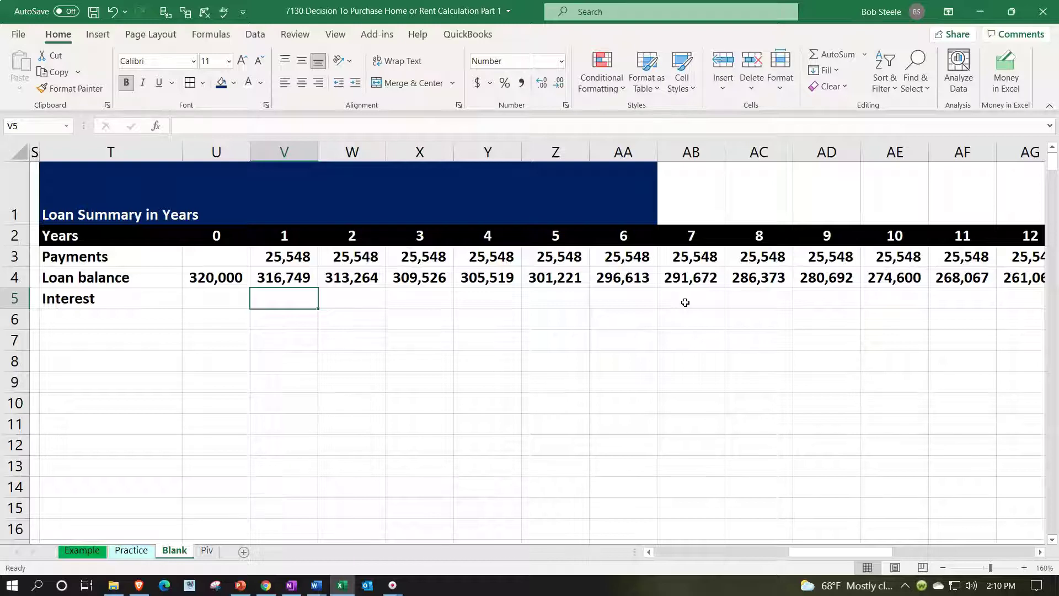
Step: Calculate year 1 interest in V5 as the payments less the drop in loan balance: =V3-(U4-V4)
click(226, 277)
click(266, 277)
click(240, 276)
click(267, 276)
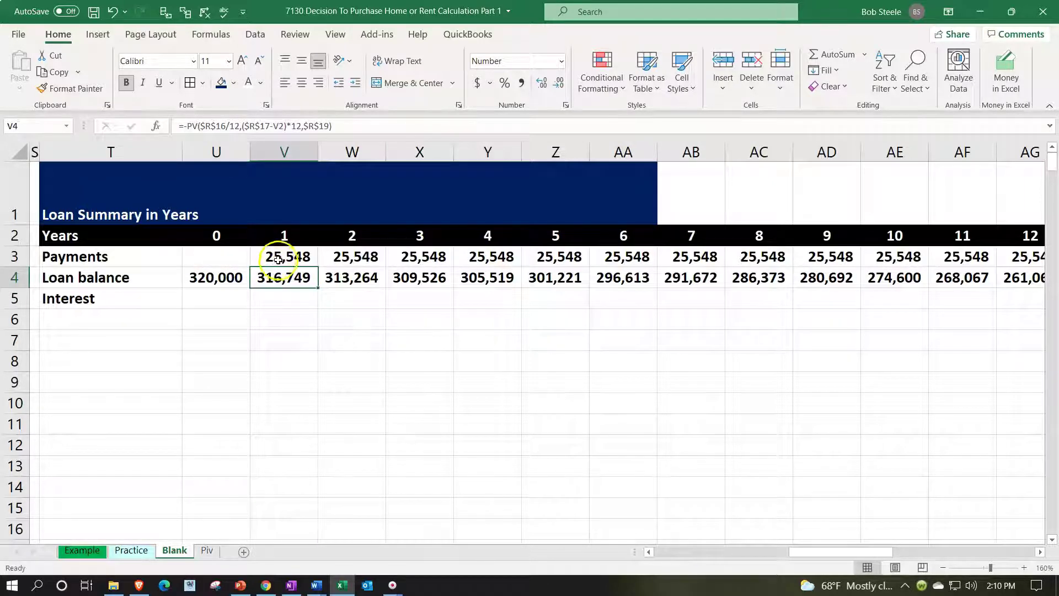
click(279, 258)
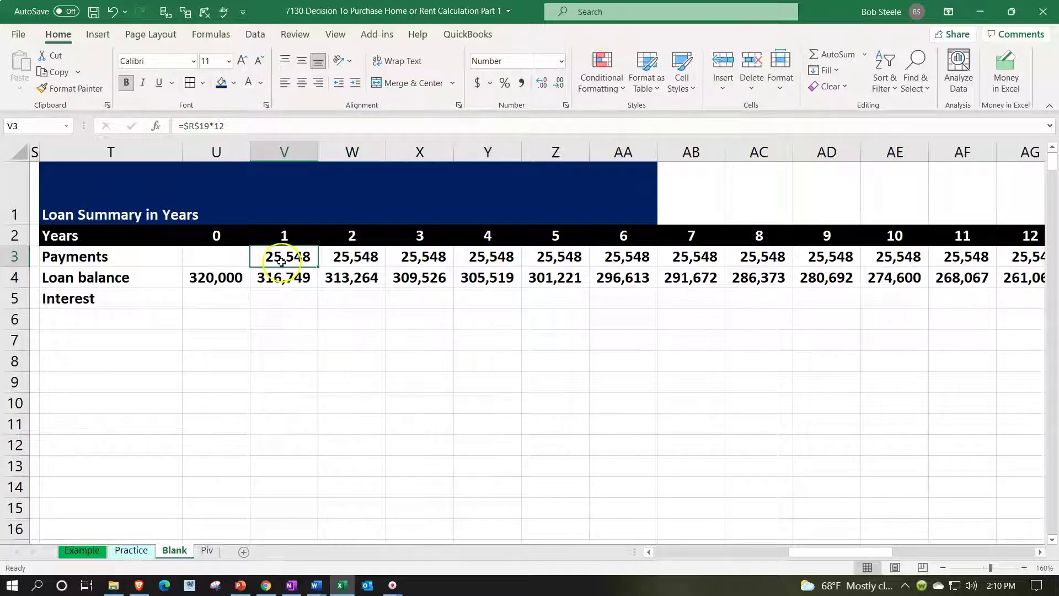
click(287, 291)
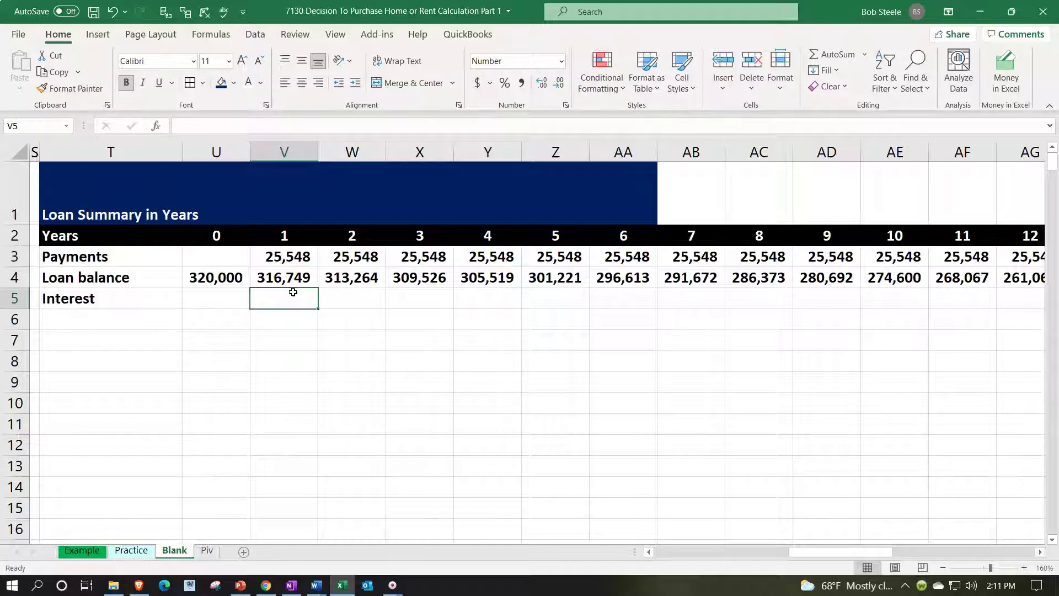
text(=)
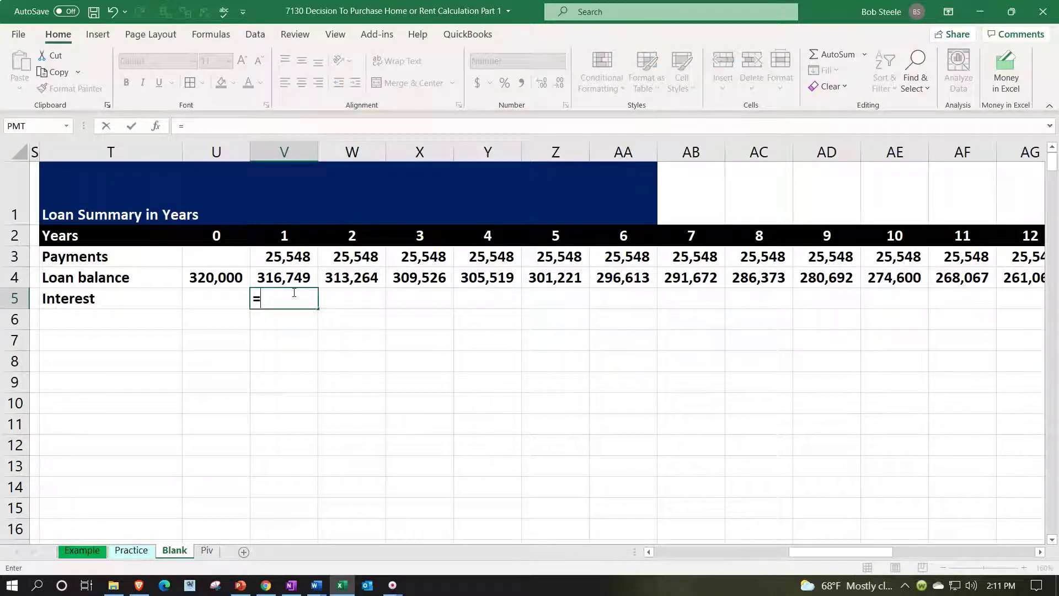
key(Up)
key(Up)
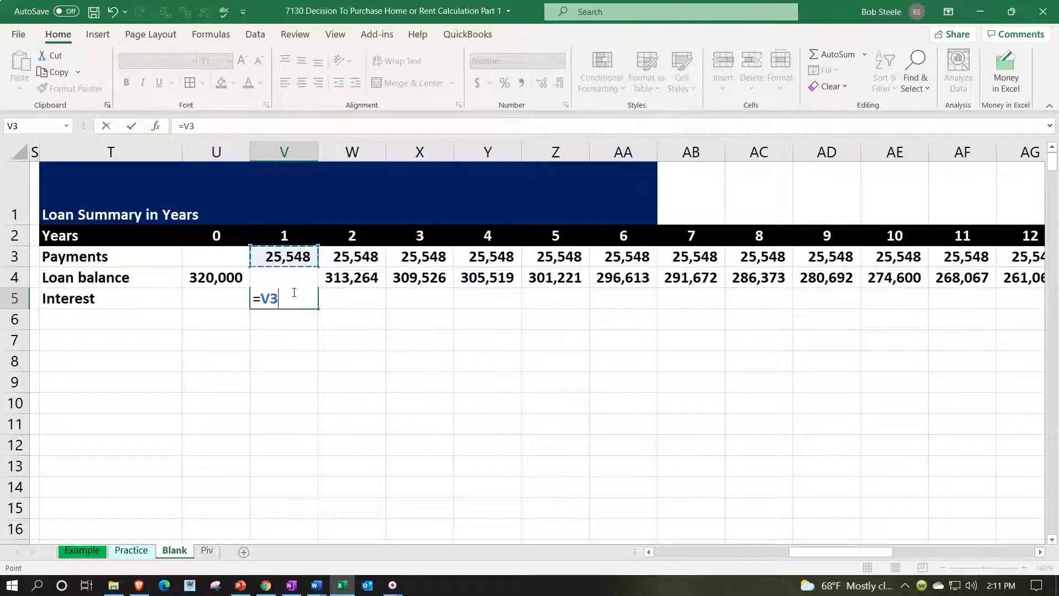
text(-()
click(210, 279)
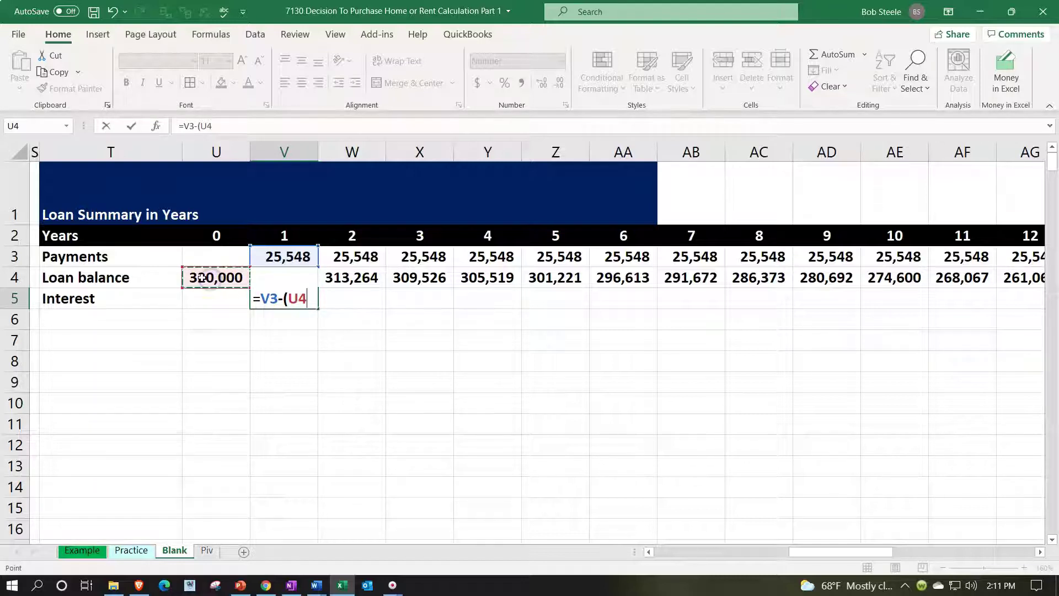
text(-)
key(Up)
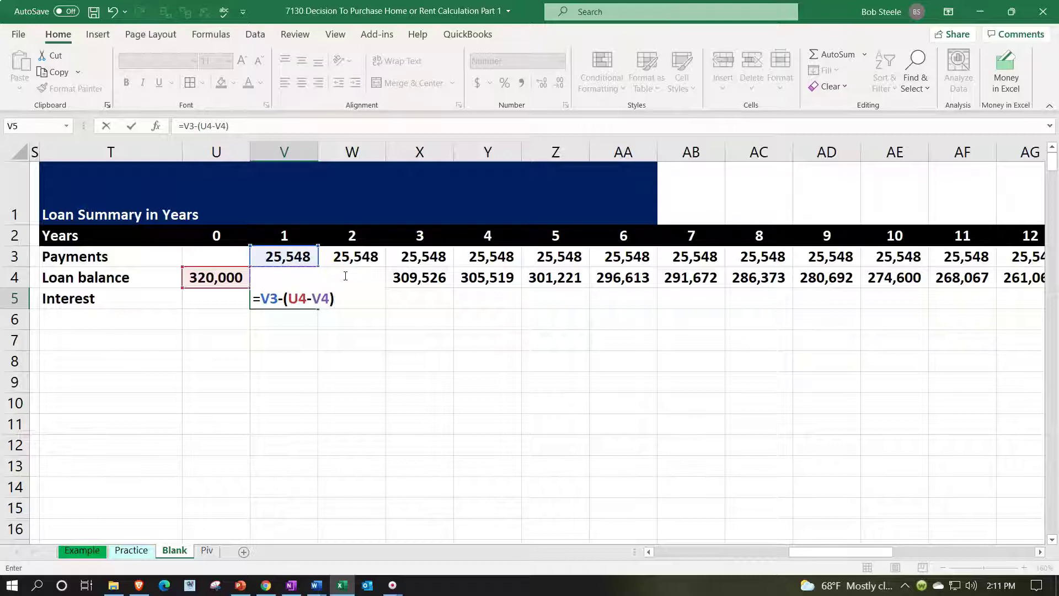
key(Return)
key(Up)
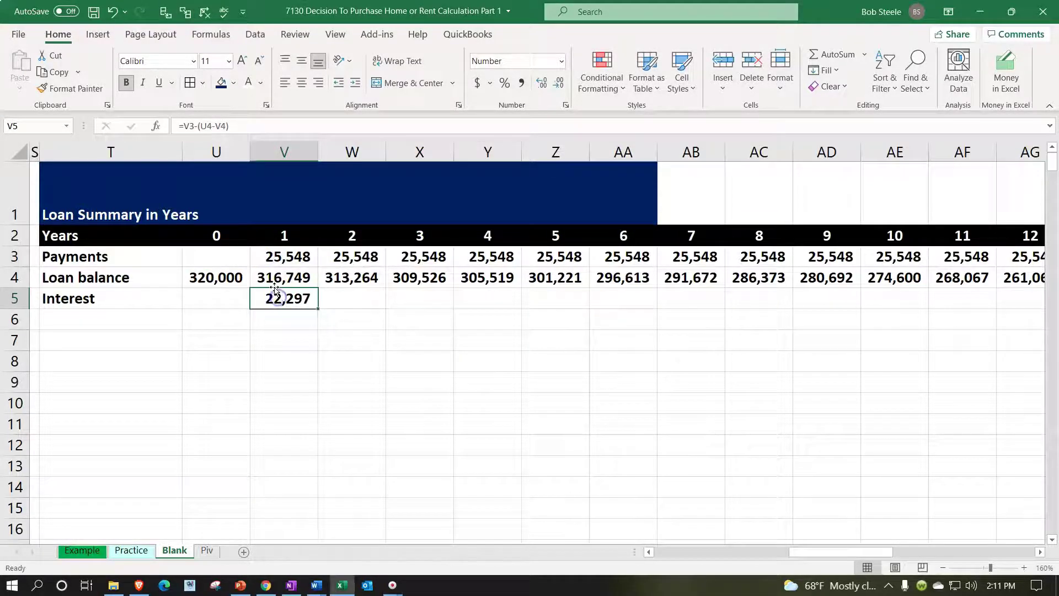
Step: Check the year 1 interest in V5 against the pivot table's year 1 Sum of Interest
key(Left)
key(Left)
key(Left)
key(Left)
key(Left)
key(Left)
key(Left)
key(Left)
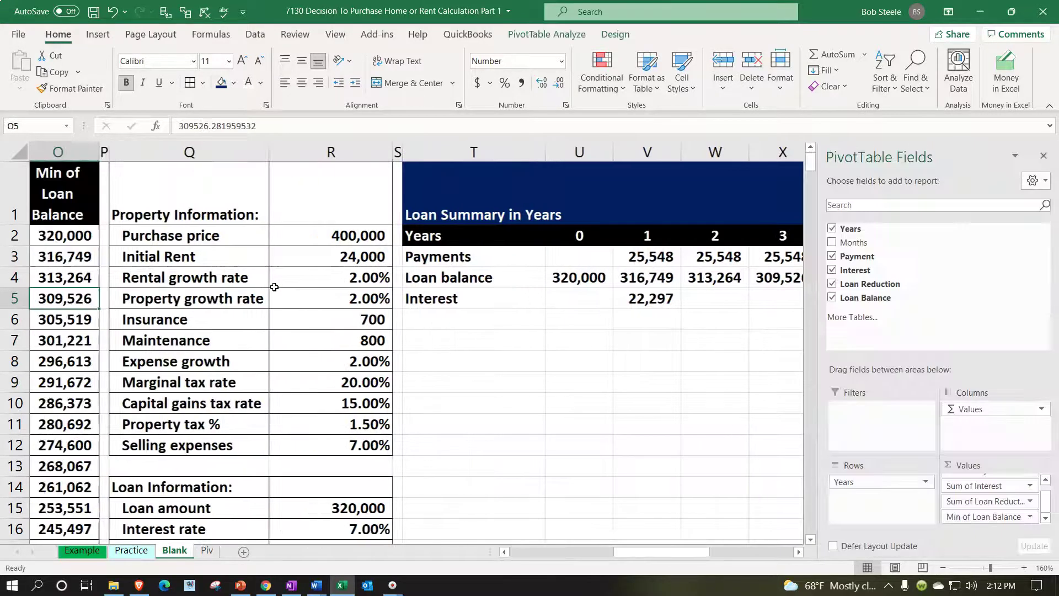
key(Left)
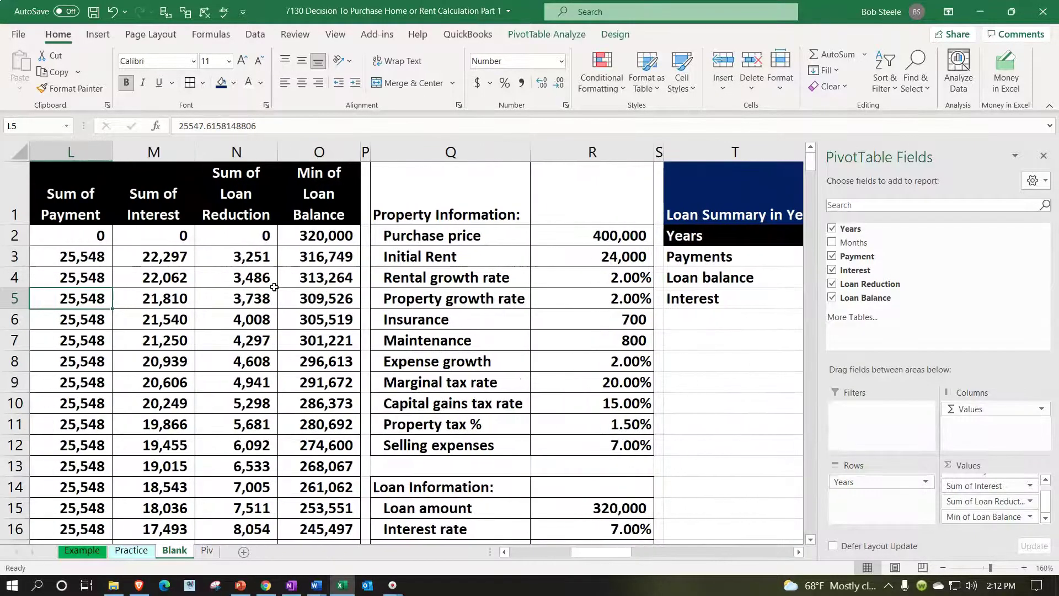
key(Up)
key(Up)
key(Right)
key(Right)
key(Right)
key(Right)
key(Right)
key(Right)
key(Right)
key(Right)
key(Right)
key(Right)
key(Right)
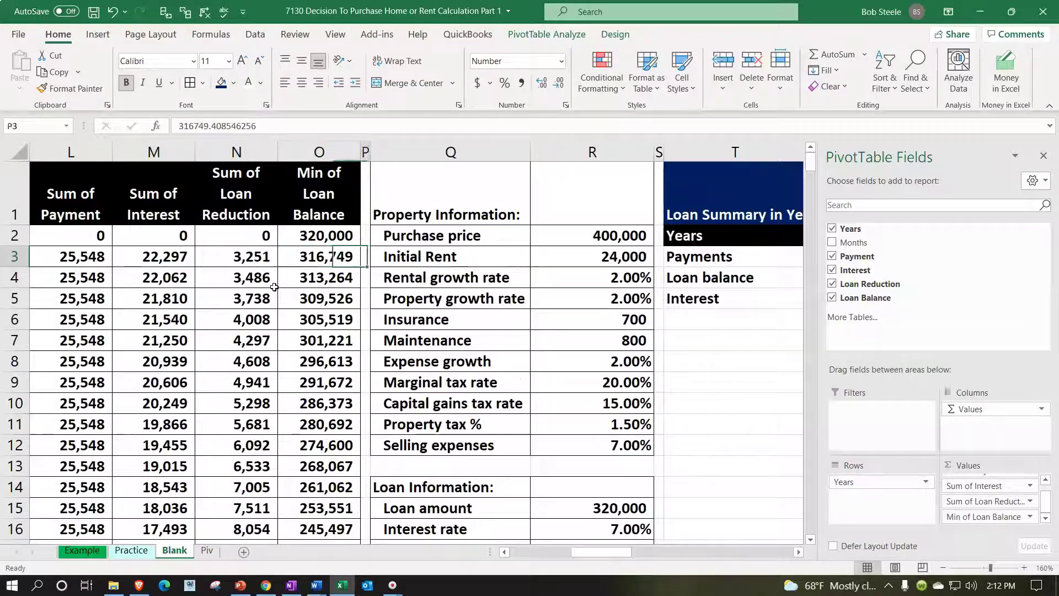
key(Right)
key(Right)
key(Right)
key(Right)
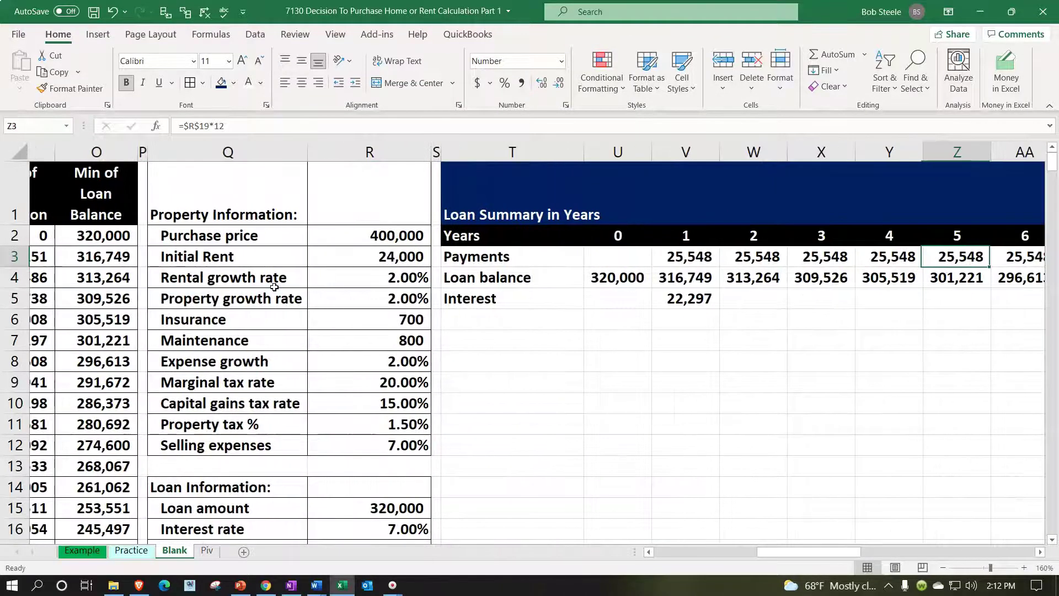
Step: Review the V5 interest formula and fill it across row 5 through year 30 in AY5
click(592, 307)
double_click(593, 308)
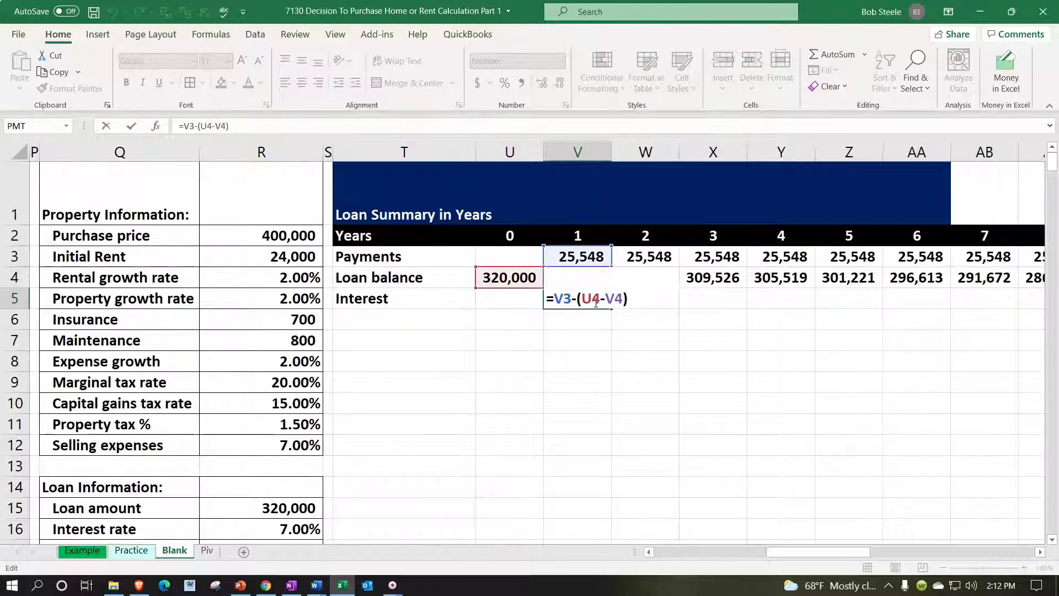
key(Return)
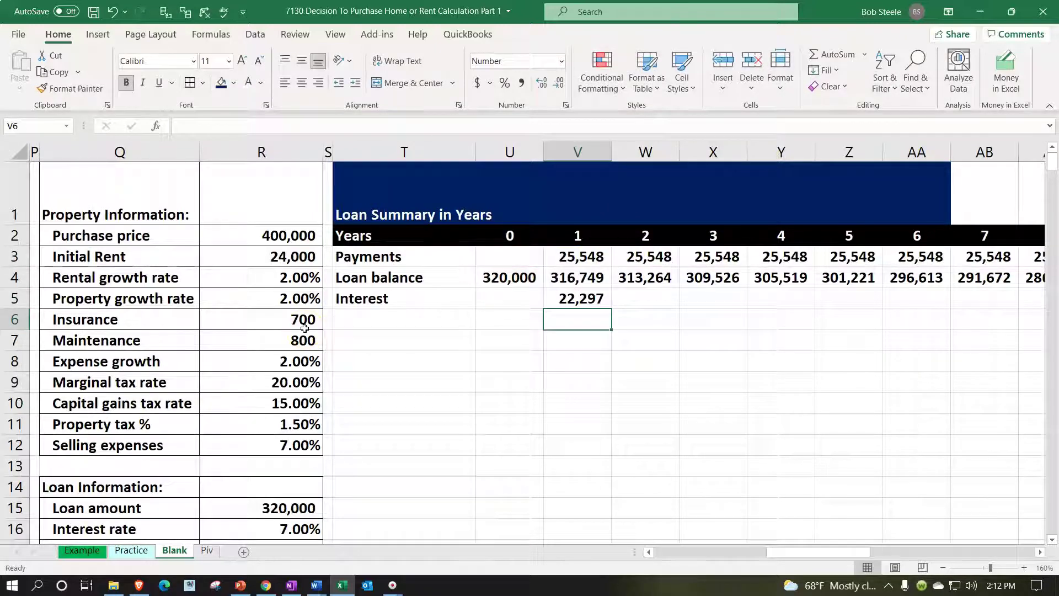
click(603, 300)
drag(612, 311, 928, 316)
click(797, 321)
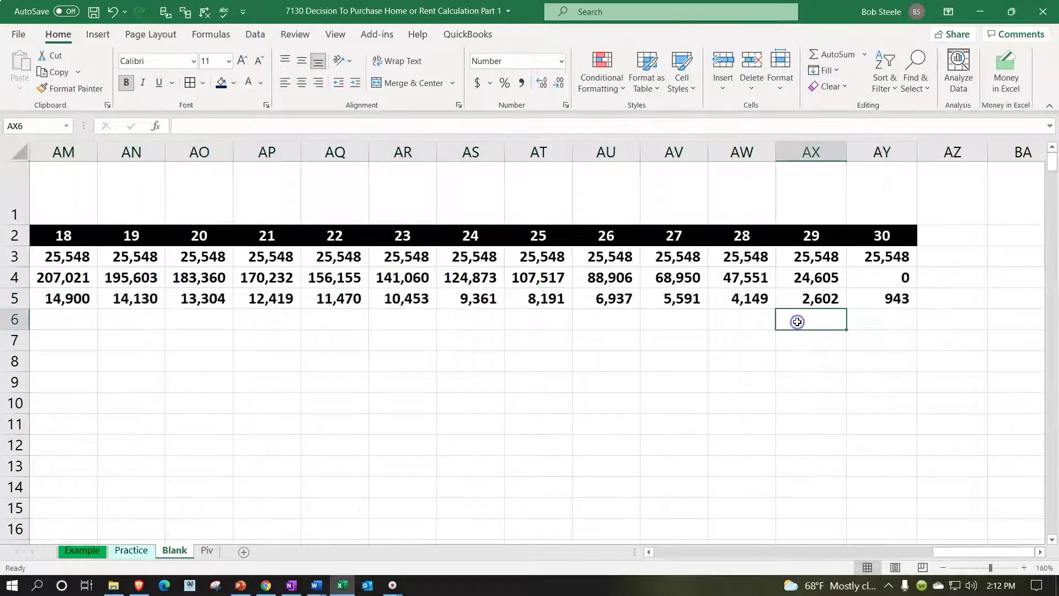
Step: Check the year 30 interest in AY5 against the pivot table's year 30 Sum of Interest in M32
key(Left)
key(Right)
key(Right)
key(Up)
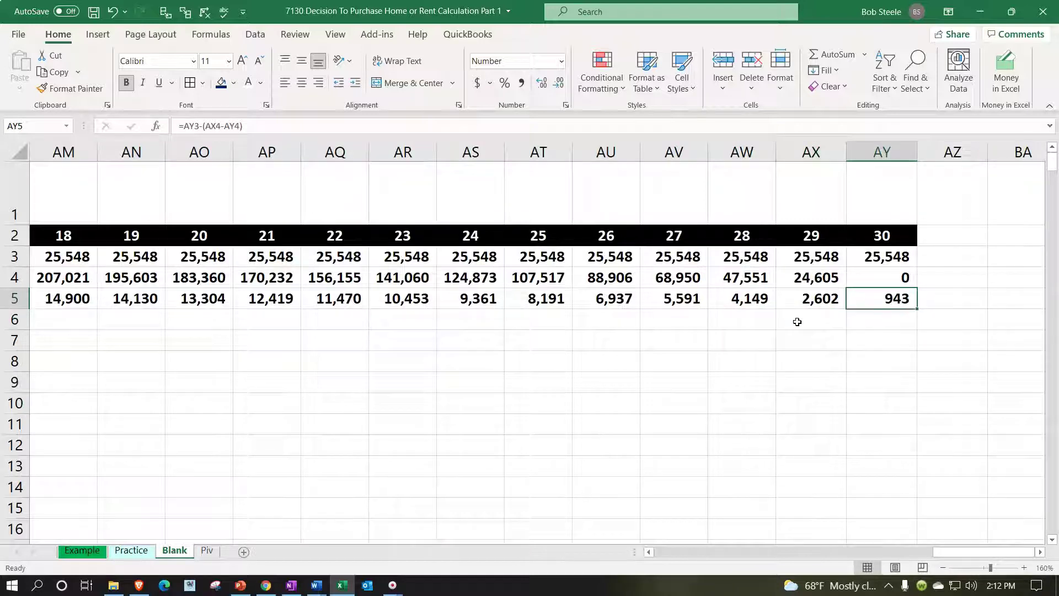
key(Left)
key(Left)
key(Left)
key(Left)
key(Left)
key(Left)
key(Left)
key(Left)
key(Left)
key(Left)
key(Left)
key(Left)
key(Left)
key(Left)
key(Left)
key(Left)
key(Left)
key(Left)
key(Left)
key(Left)
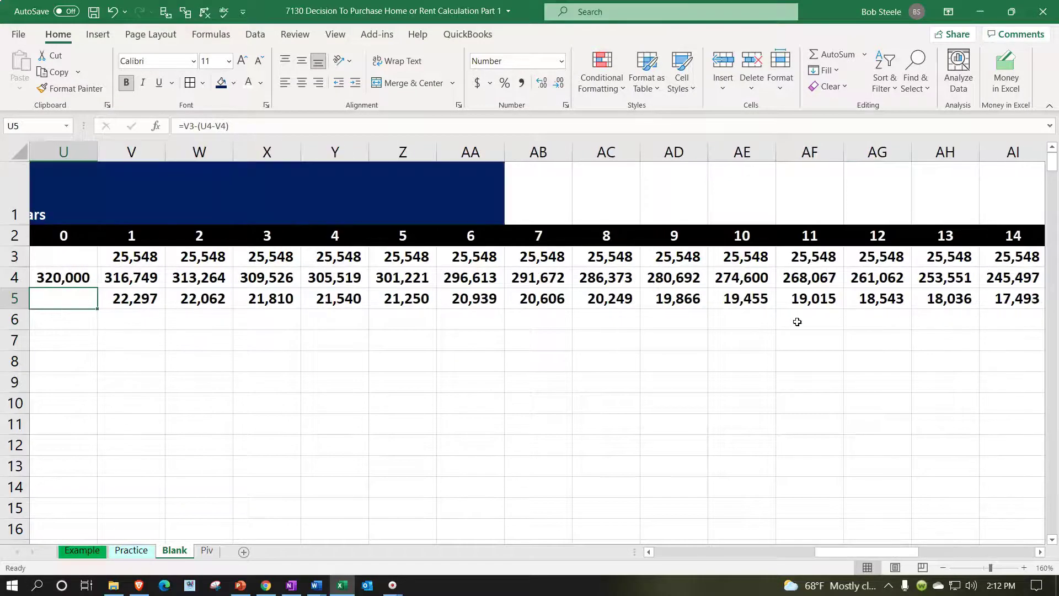
key(Left)
key(Left)
key(Left)
key(Left)
key(Left)
key(Left)
key(Left)
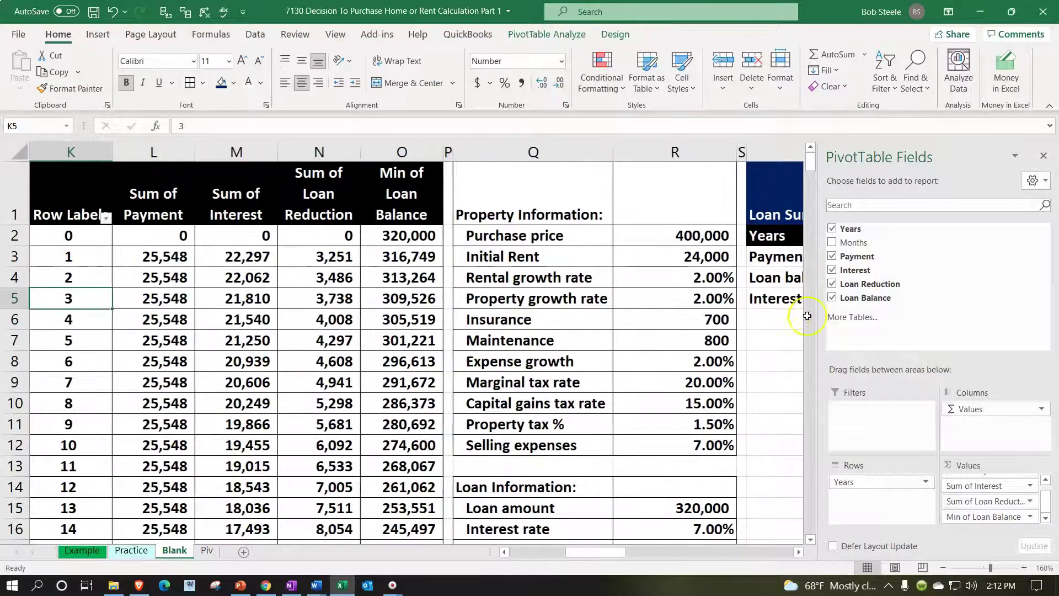
scroll(320, 379, down, 8)
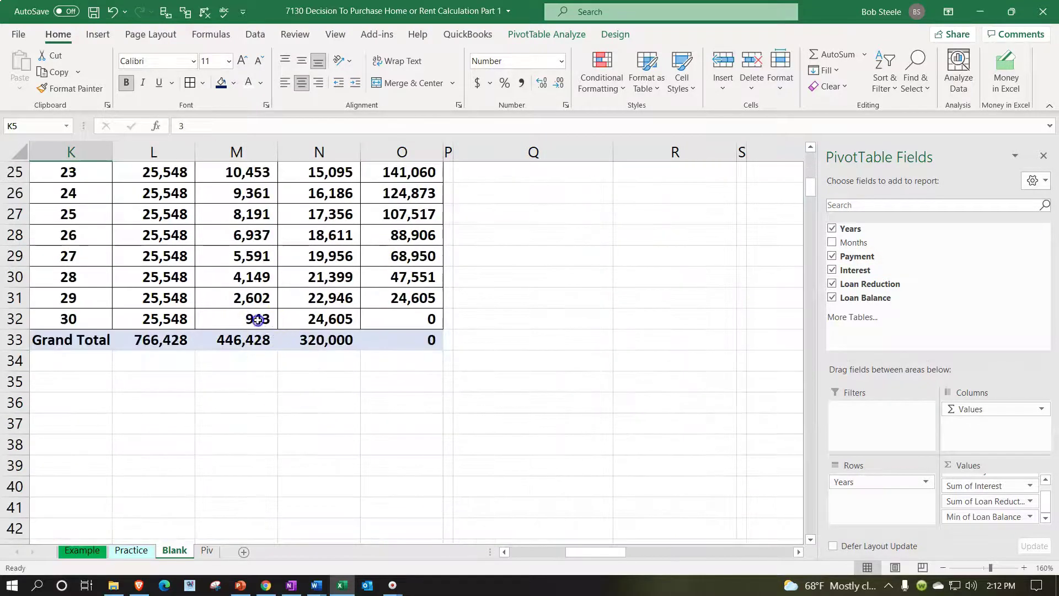
click(256, 324)
scroll(536, 422, up, 1)
scroll(536, 422, up, 7)
Step: Label the row below Interest in the loan summary, T6, as Loan reduction
click(699, 227)
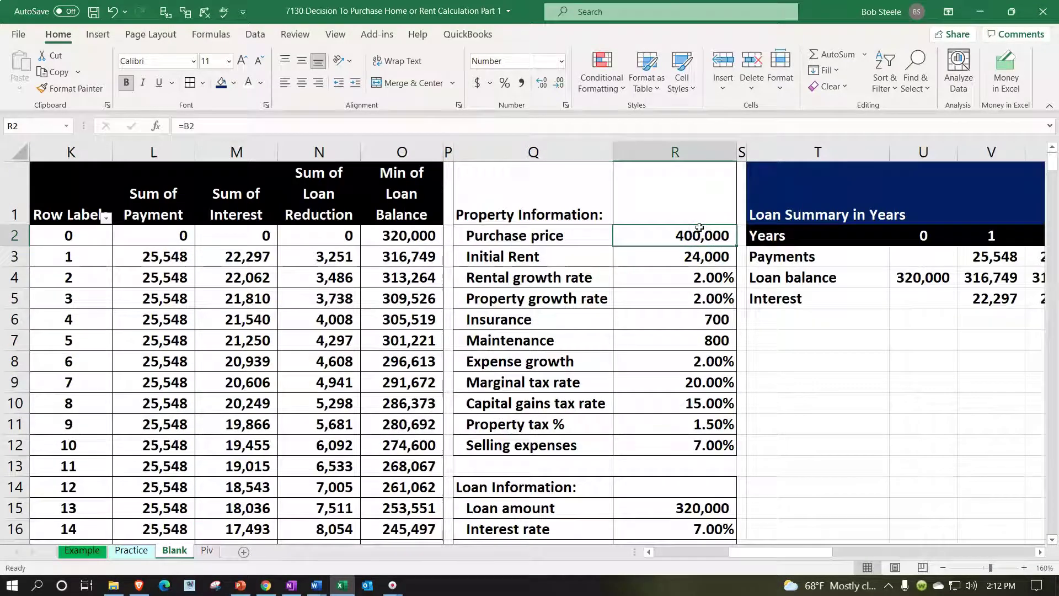
key(Right)
key(Right)
key(Right)
key(Down)
key(Down)
key(Down)
key(Down)
key(Left)
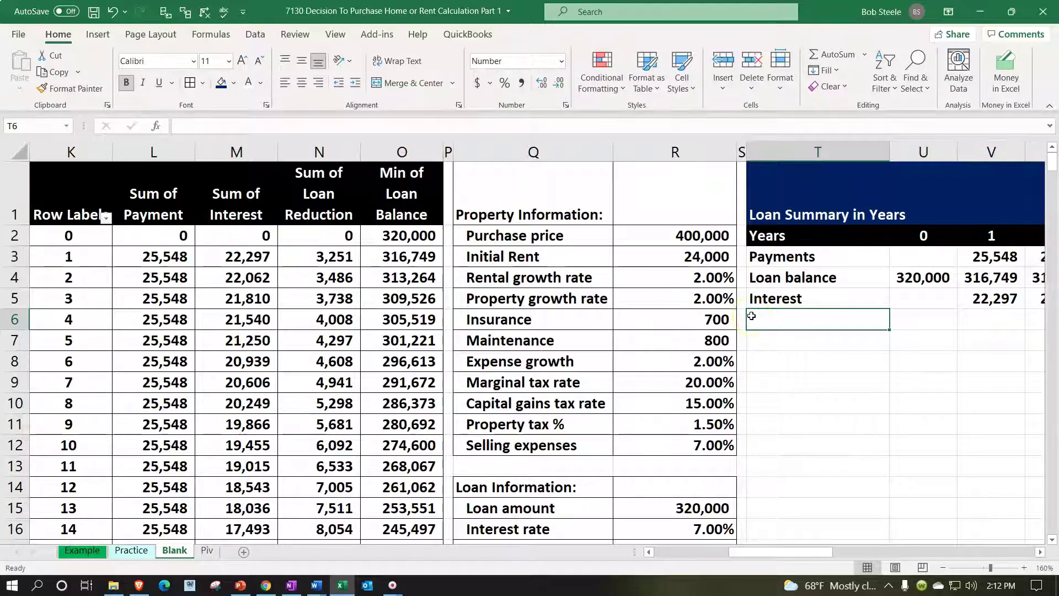
text(Loan )
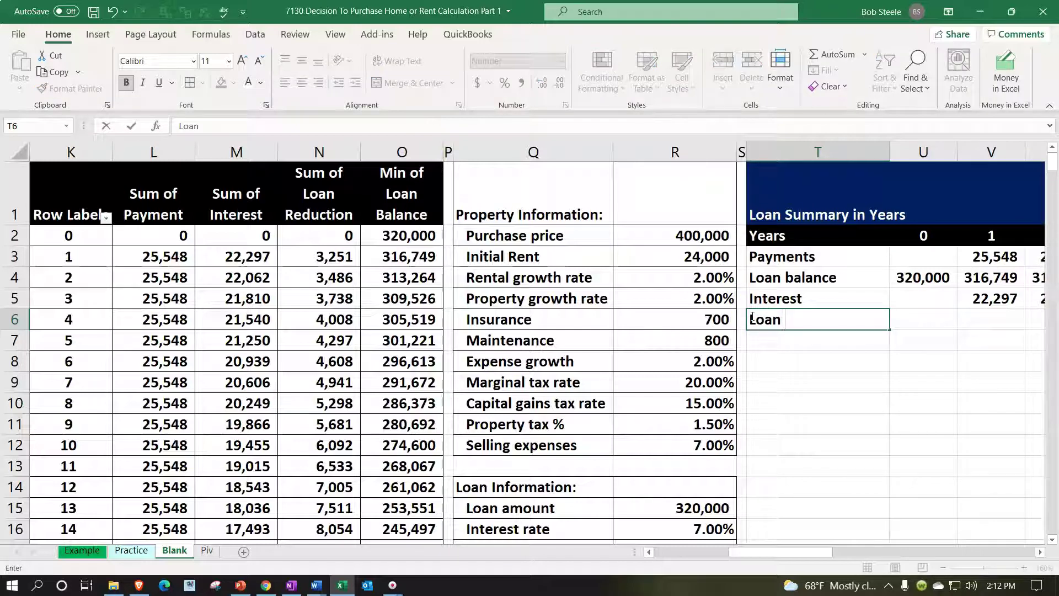
text(reduction)
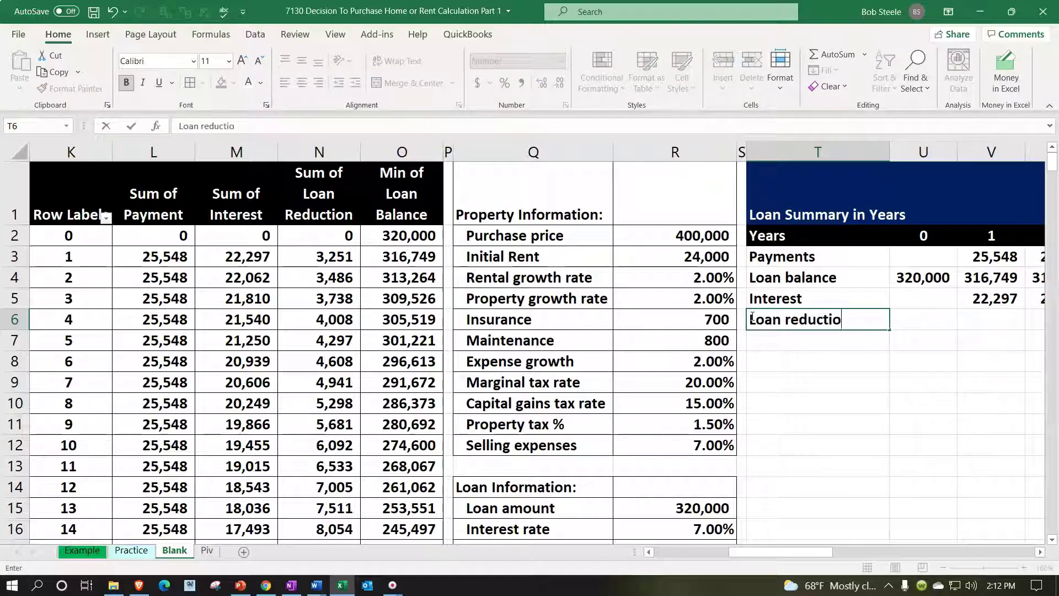
Step: Calculate year 1 loan reduction in V6 as payments less interest: =V3-V5
key(Right)
key(Right)
scroll(752, 318, right, 4)
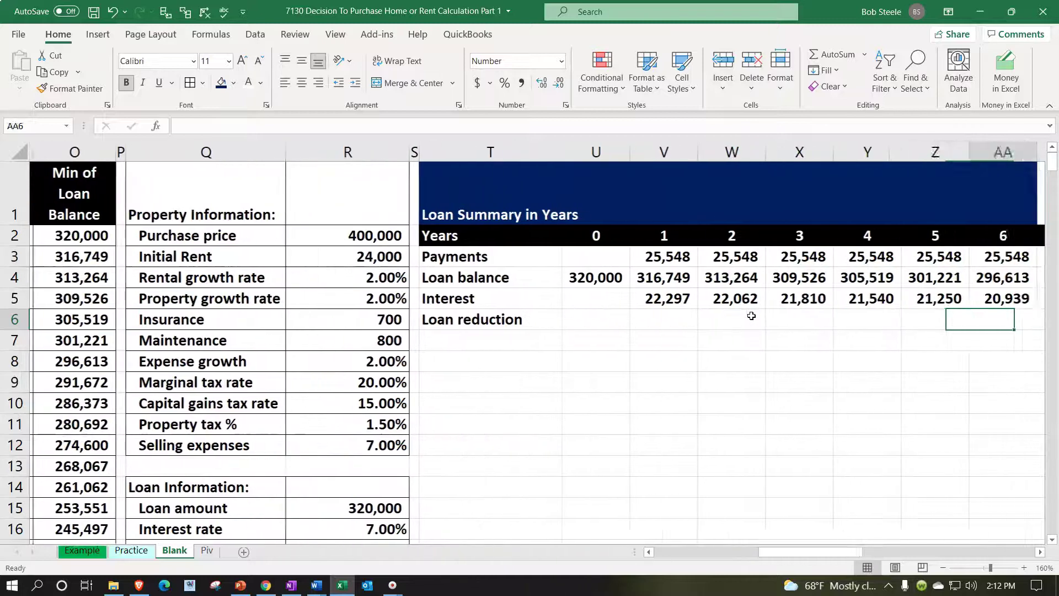
text(=)
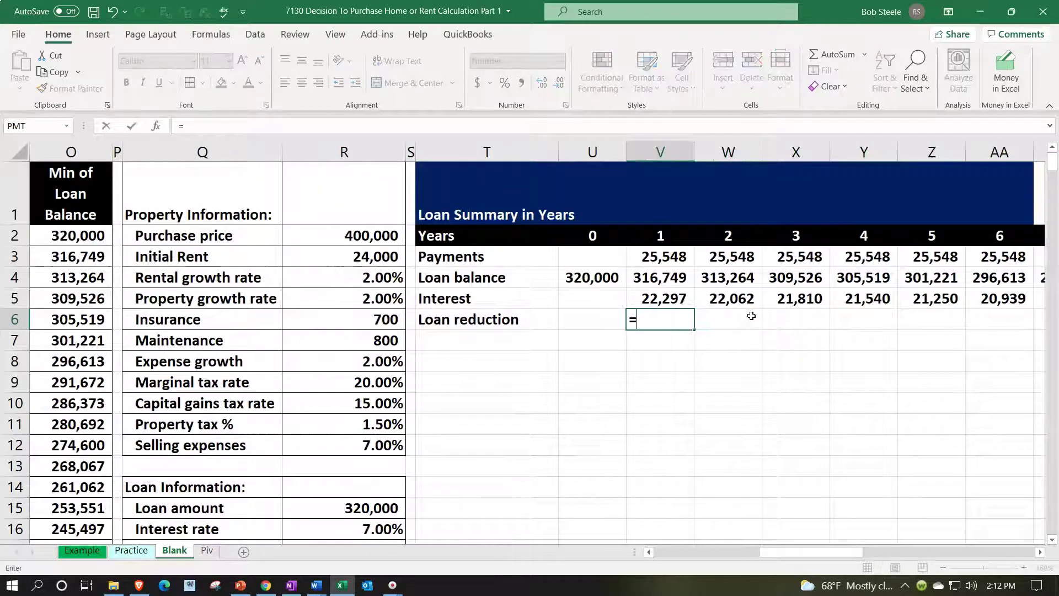
key(Up)
key(Up)
key(Up)
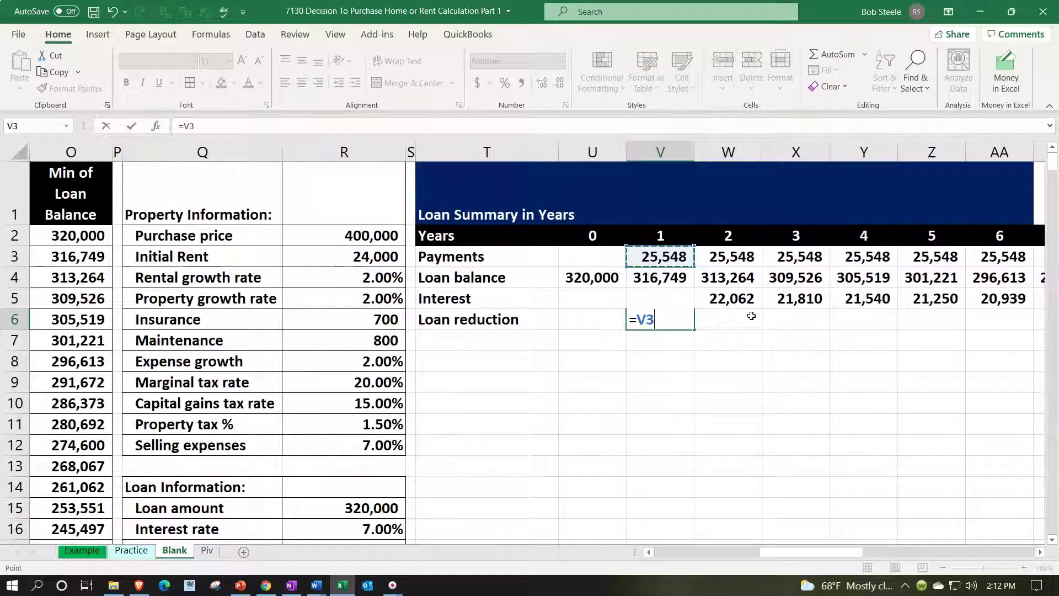
text(-)
key(Up)
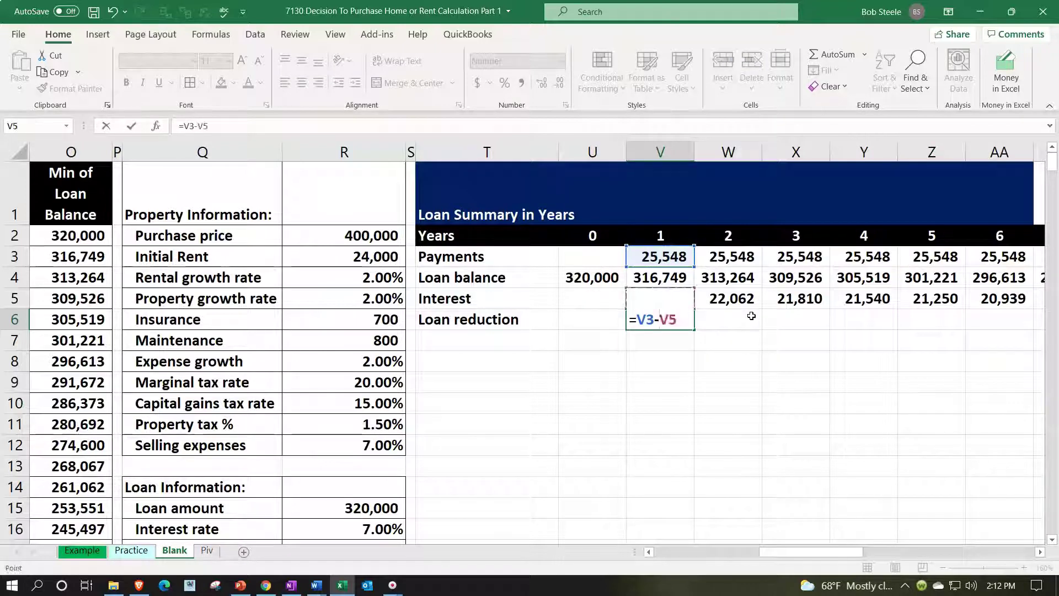
key(ctrl+Return)
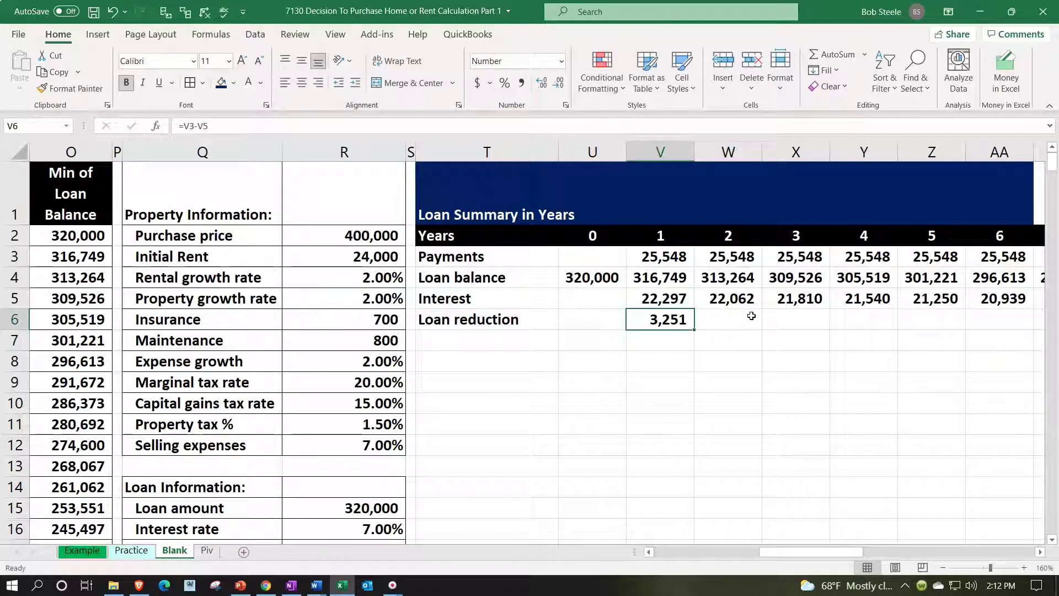
Step: Check the year 1 loan reduction in V6 against the pivot table's Sum of Loan Reduction in N3
key(Left)
key(Left)
key(Left)
key(Left)
key(Left)
key(Left)
key(Left)
key(Left)
key(Left)
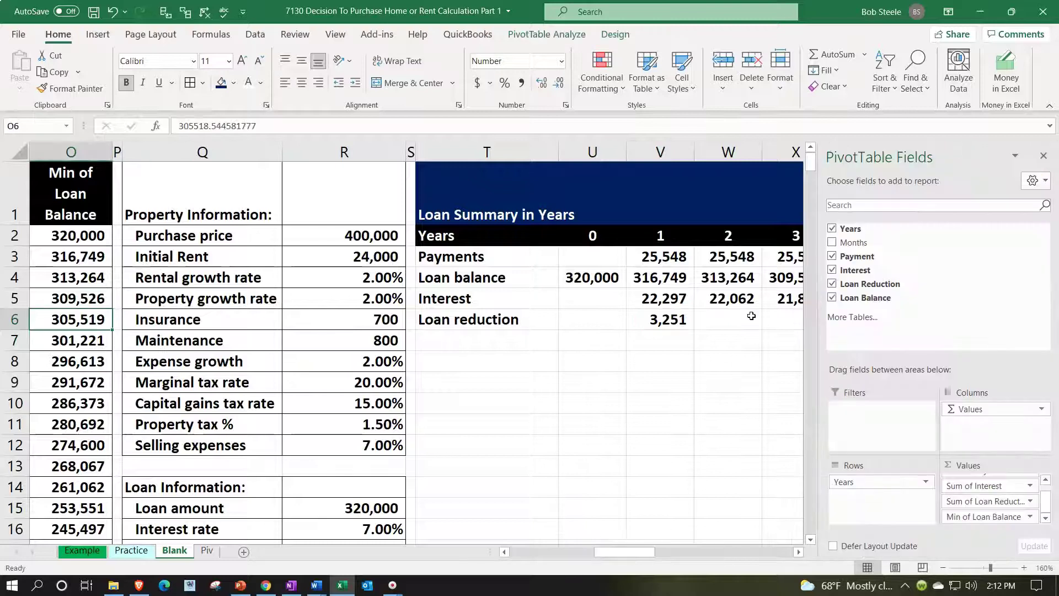
key(Left)
key(Right)
key(Right)
key(Right)
key(Up)
key(Up)
key(Up)
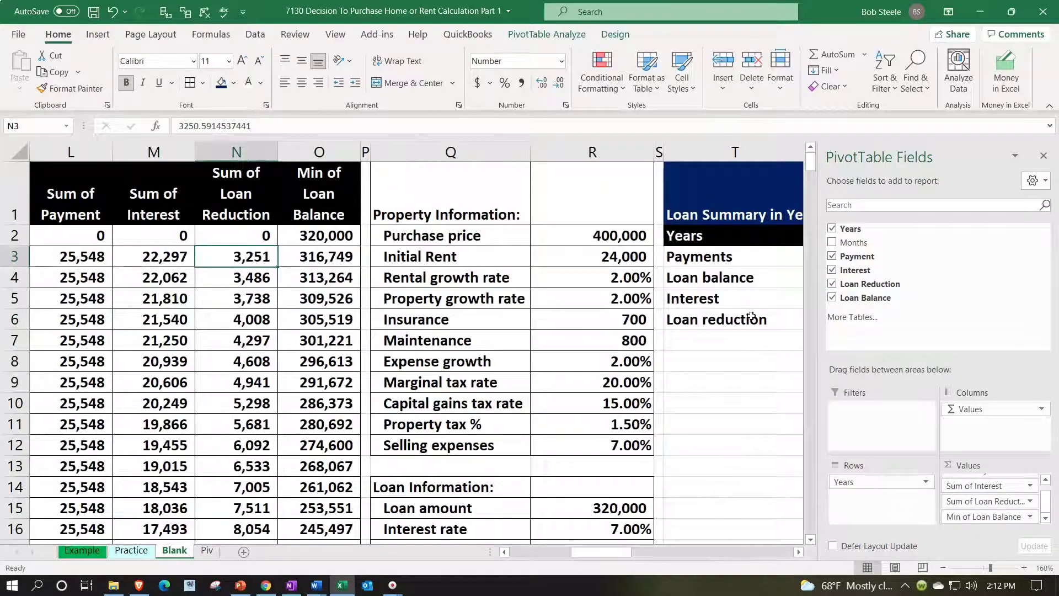
Step: Fill the V6 loan reduction formula across row 6 through year 30 in AY6
key(Right)
key(Right)
key(Right)
key(Right)
key(Right)
key(Right)
key(Right)
key(Right)
key(Right)
key(Right)
key(Right)
key(Right)
key(Right)
key(Right)
key(Right)
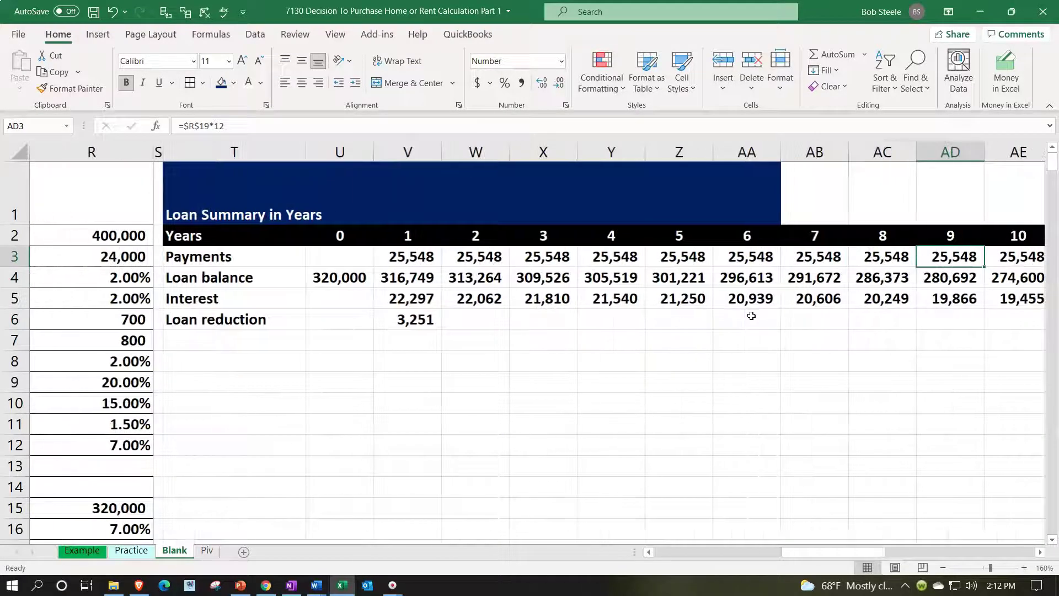
click(424, 313)
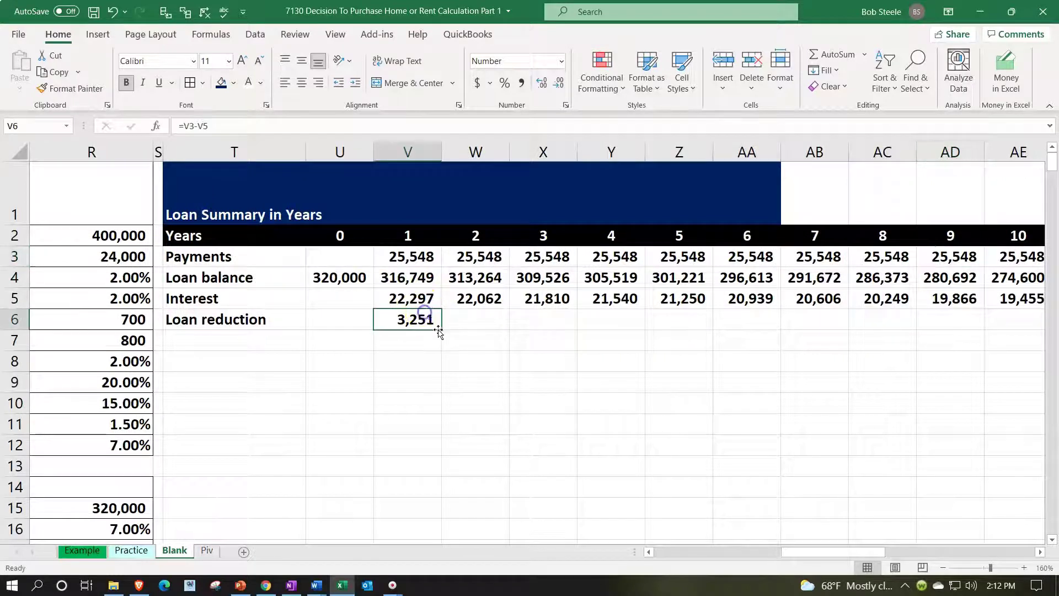
drag(441, 330, 908, 317)
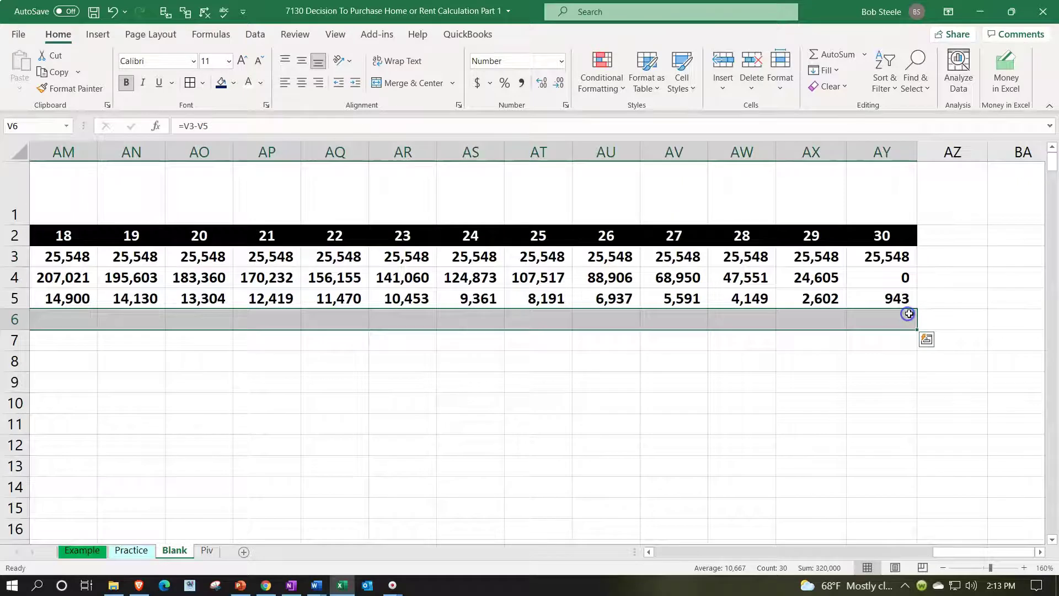
Step: Format the loan summary cells T3:AY6 with all borders and the recent light blue fill
drag(892, 255, 362, 325)
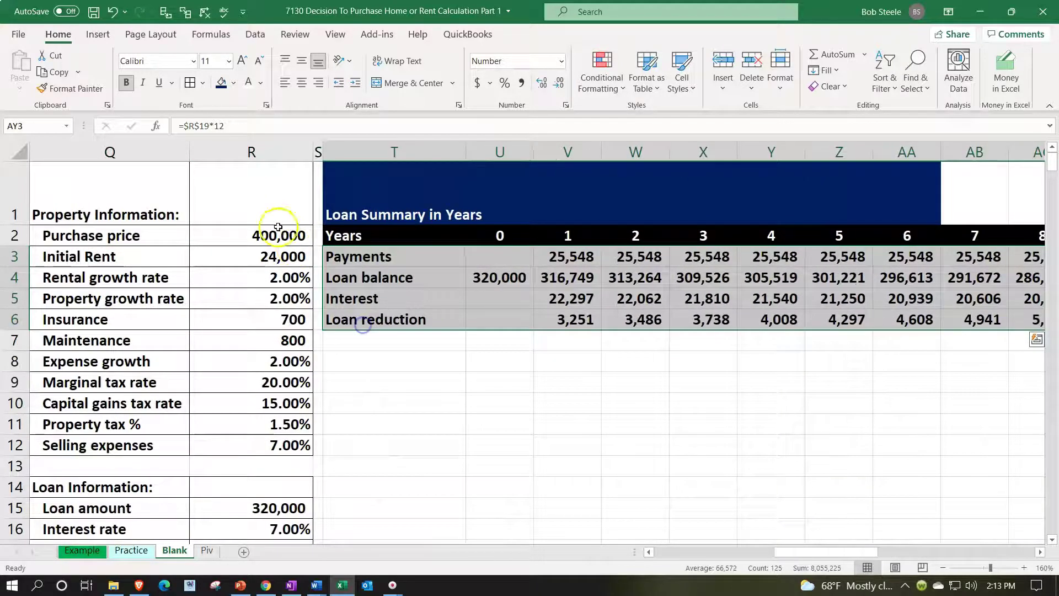
click(234, 82)
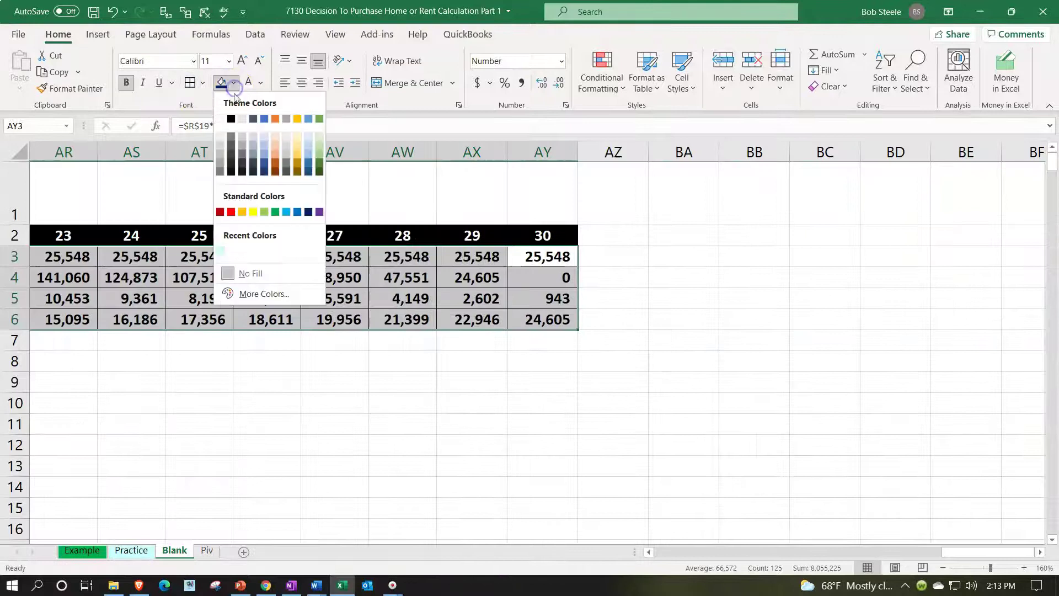
click(220, 251)
click(265, 348)
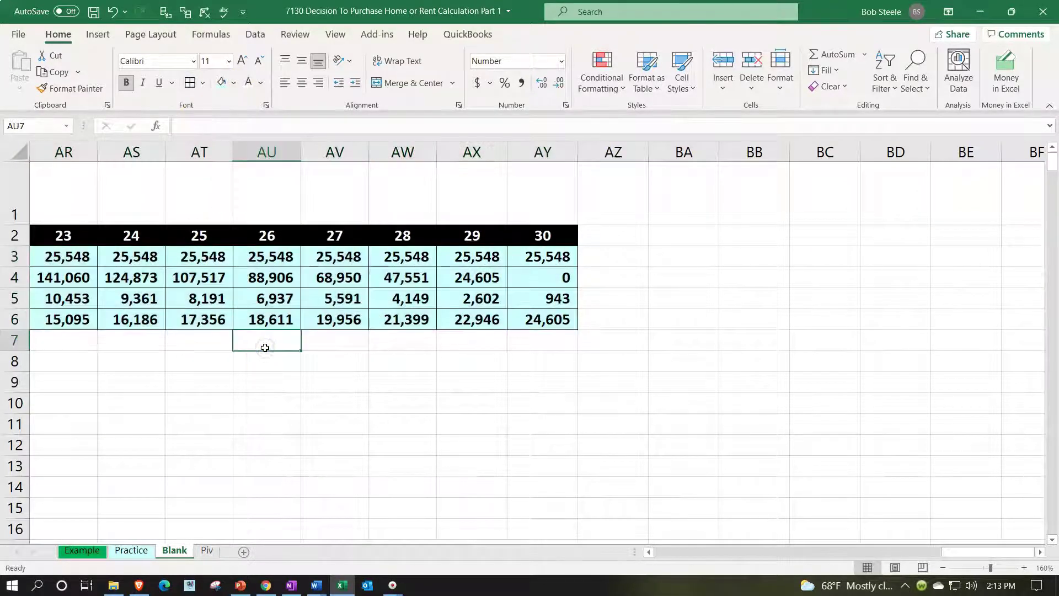
Step: Enter the heading Property Value in T8, leaving a blank row below the loan summary
key(Left)
key(Left)
key(Left)
key(Left)
key(Left)
key(Left)
key(Left)
key(Left)
key(Left)
key(Left)
key(Left)
key(Left)
key(Left)
key(Left)
key(Left)
key(Left)
key(Left)
key(Left)
key(Left)
key(Left)
key(Left)
key(Left)
key(Left)
key(Left)
key(Left)
key(Left)
key(Left)
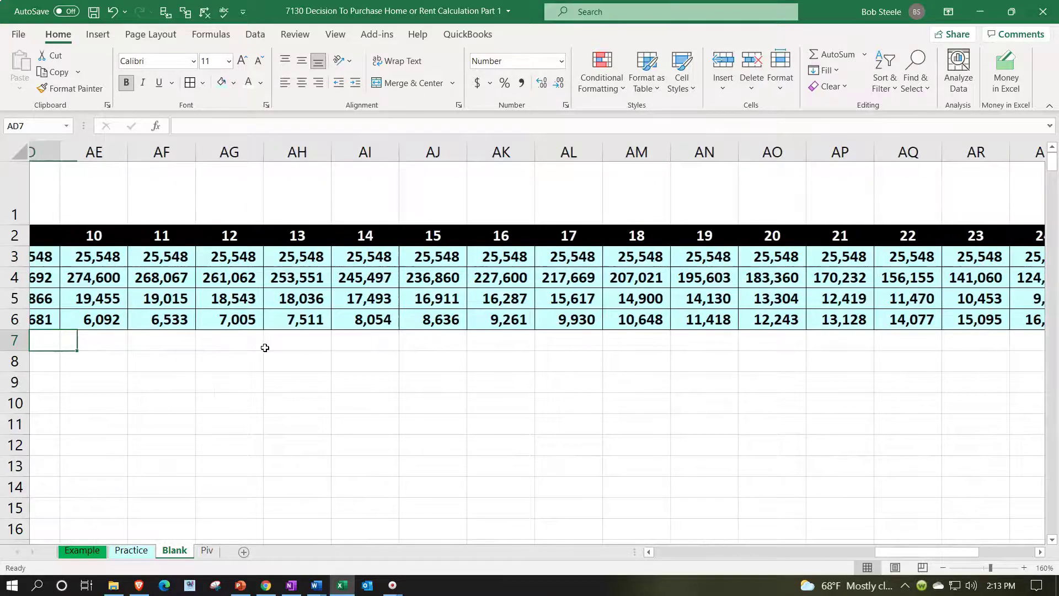
scroll(265, 348, left, 3)
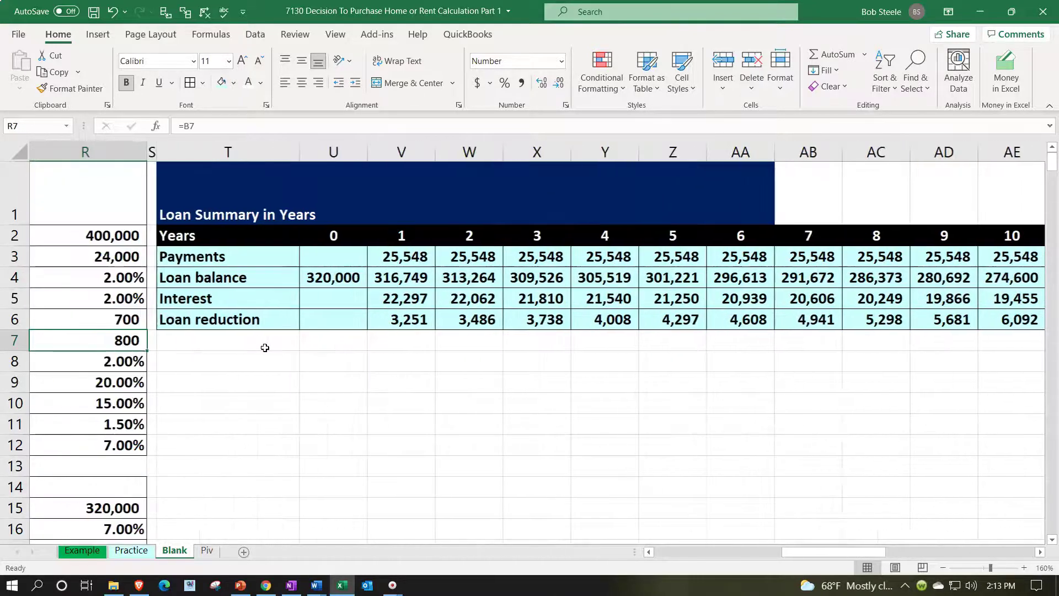
key(Down)
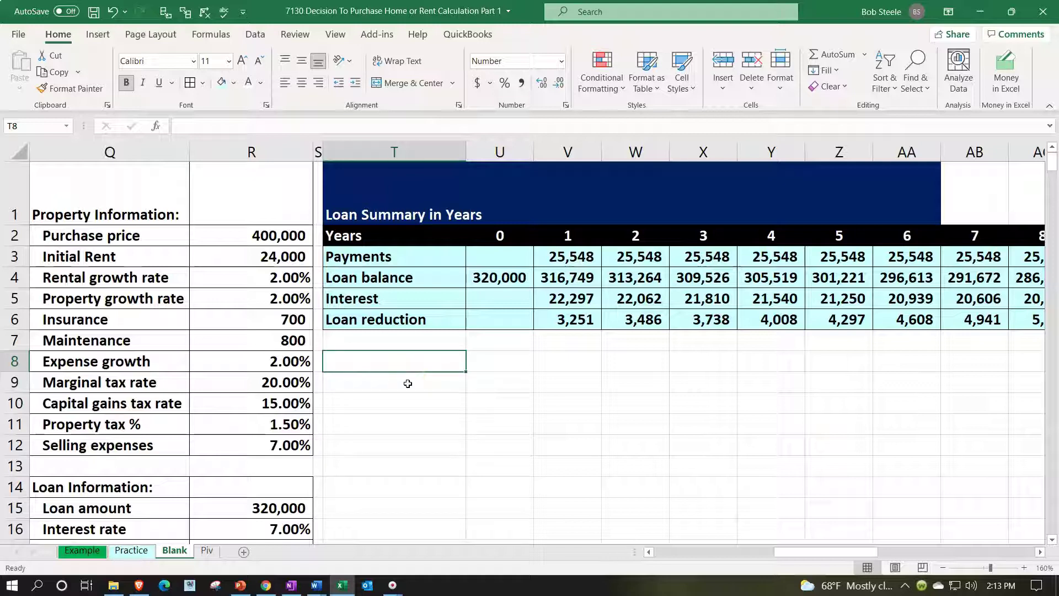
text(Proper)
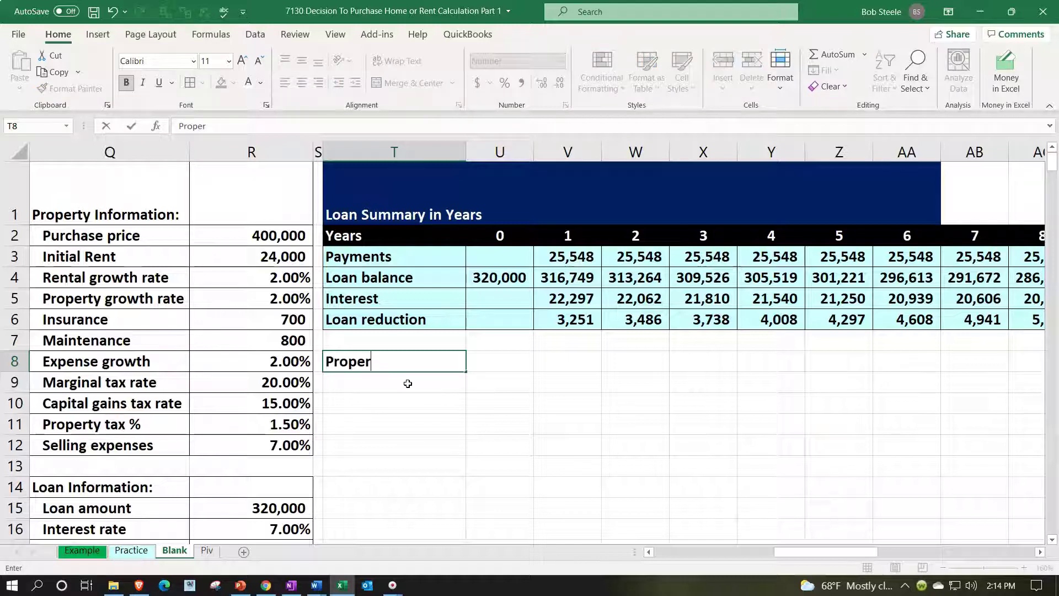
text(ty Value)
key(Return)
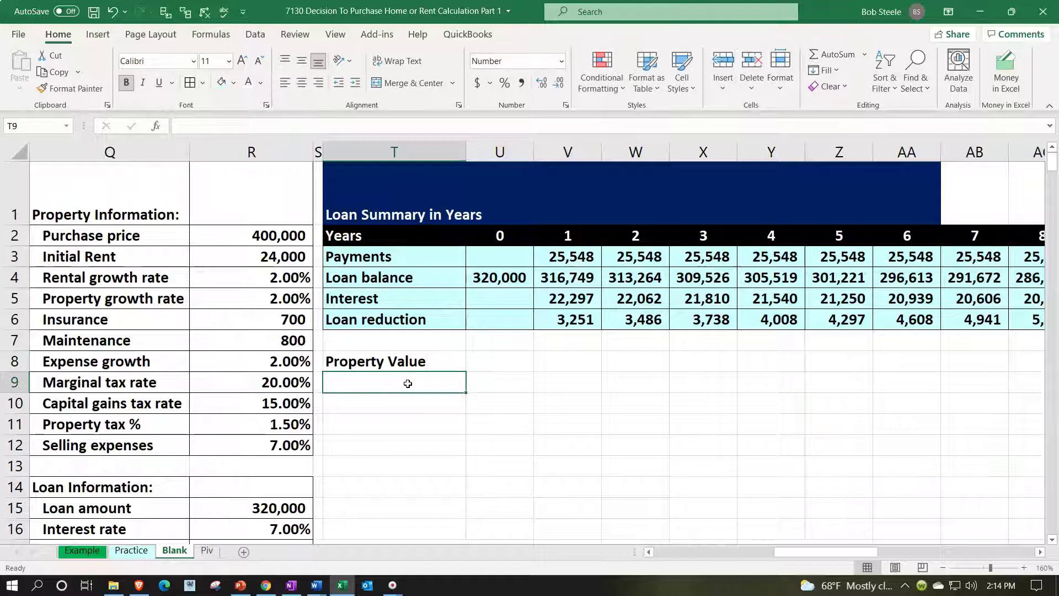
Step: Format the Property Value heading across T8:AA8 with a dark blue fill and white font
drag(395, 361, 905, 358)
click(234, 87)
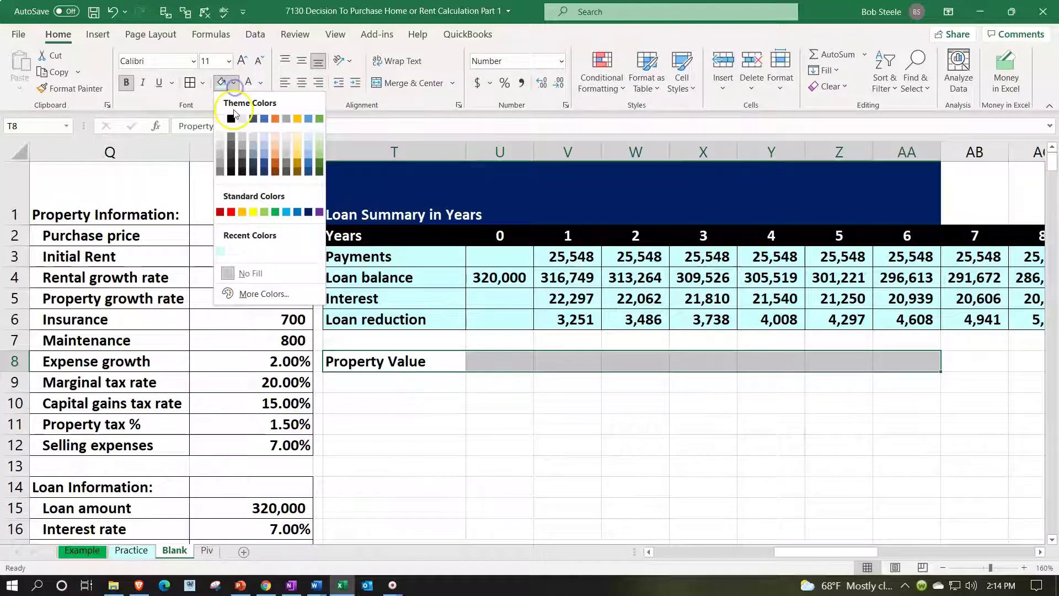
click(308, 212)
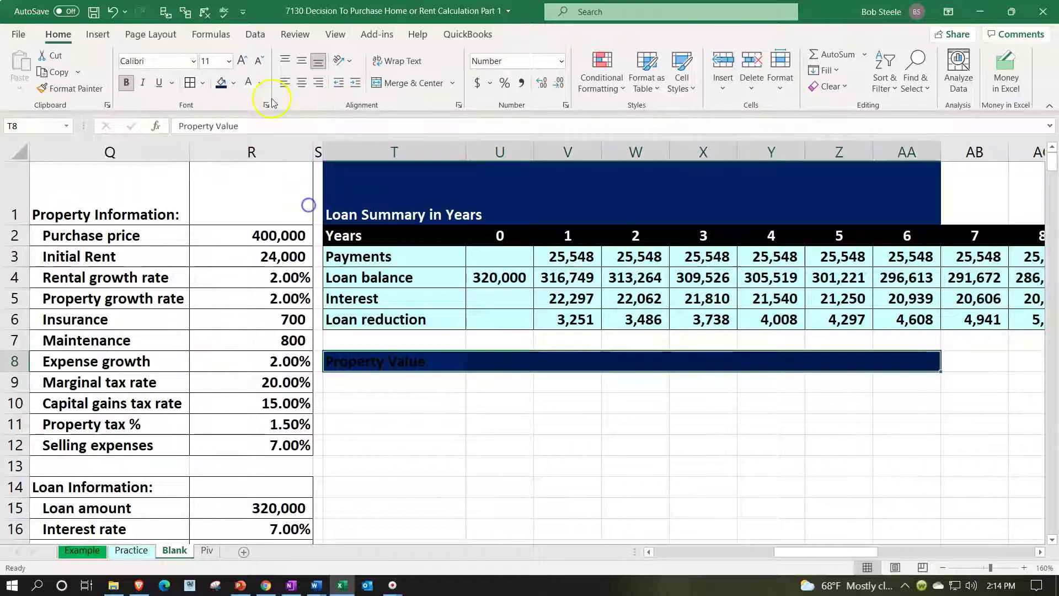
click(249, 82)
Step: Enter Years in T9 and number the years 0, 1, 2 from U9, extending the series to 30 in AY9
drag(407, 380, 634, 381)
click(408, 384)
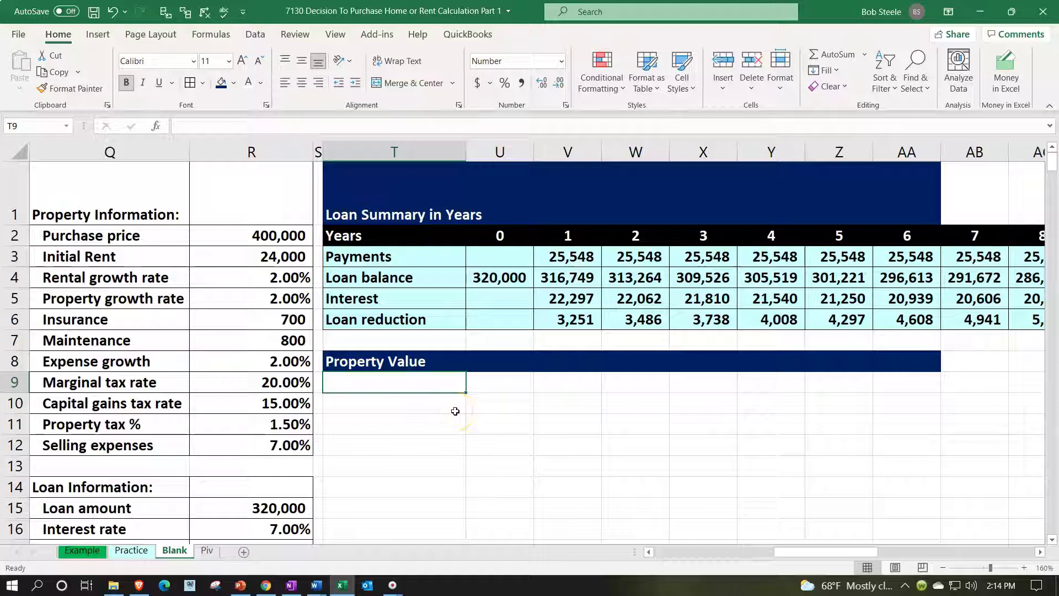
text(Years)
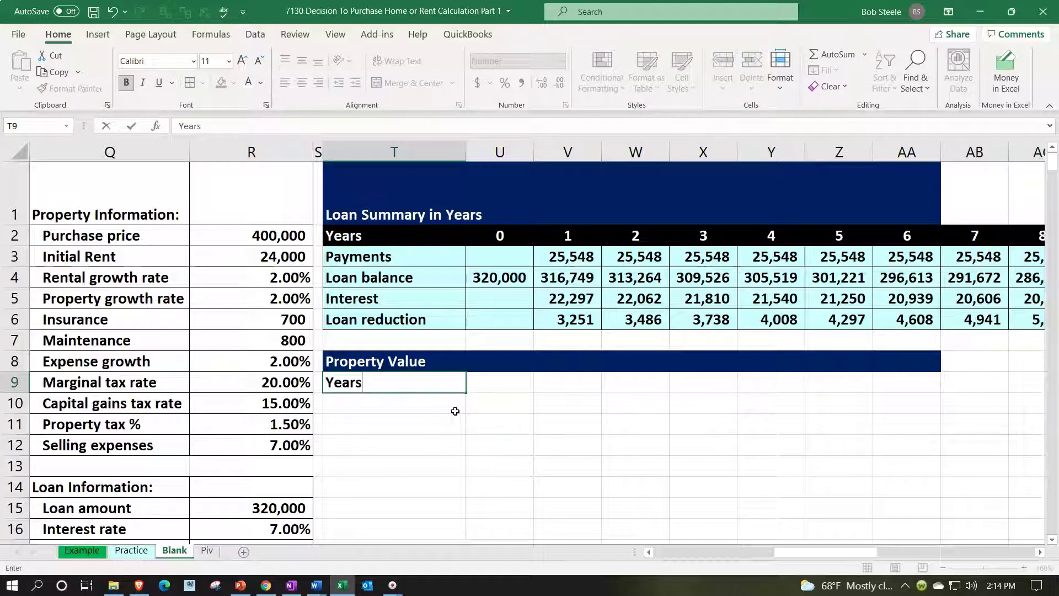
key(Tab)
text(0)
key(Tab)
text(1)
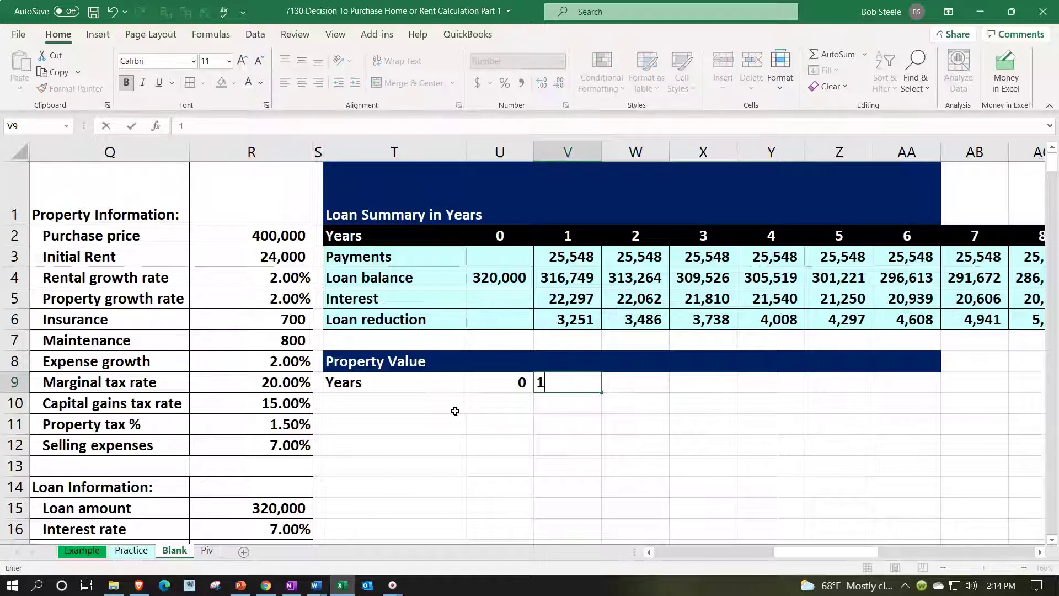
key(Tab)
text(2)
key(Tab)
drag(508, 383, 885, 395)
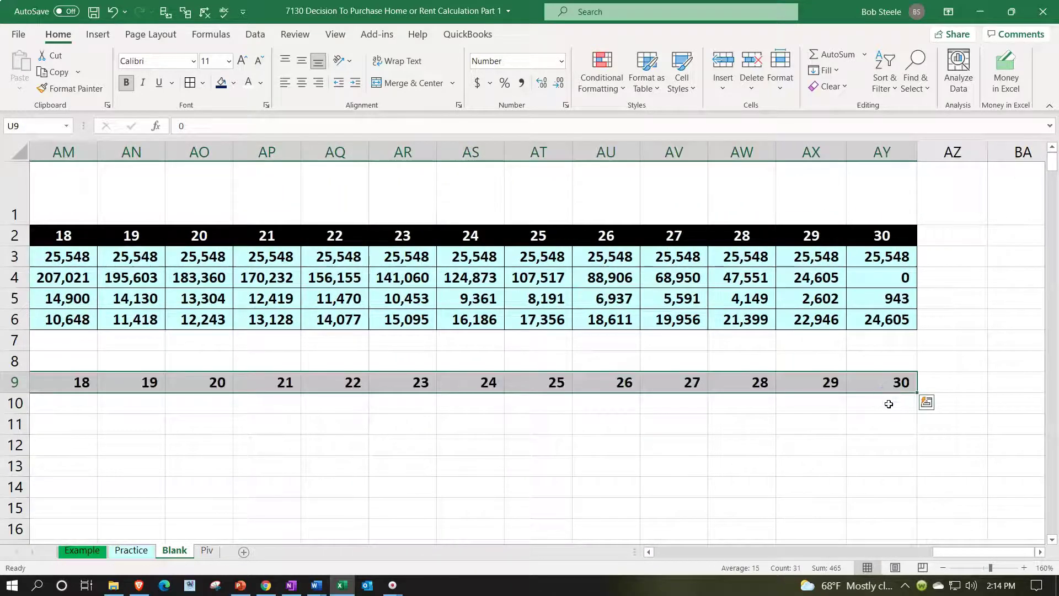
Step: Format the year numbers in U9:AY9 with a black fill, white font and centered alignment
click(234, 84)
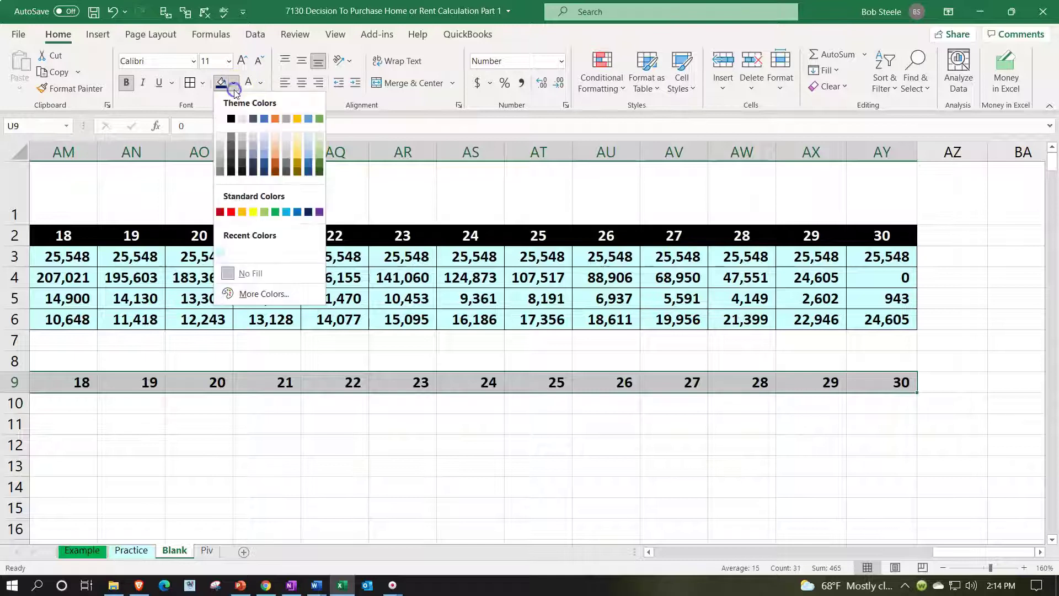
click(232, 119)
key(ctrl+BackSpace)
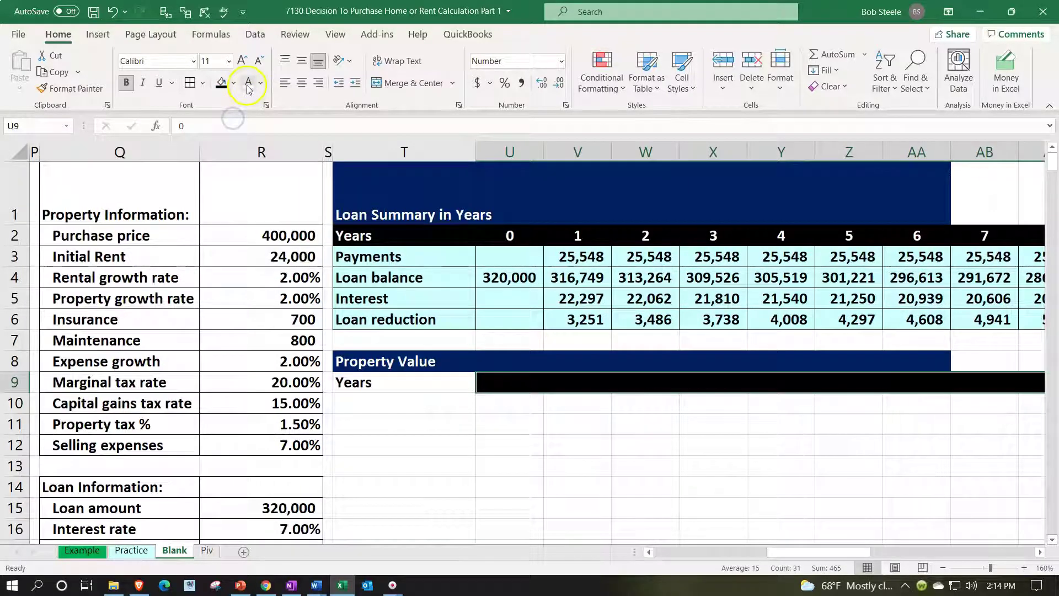
click(248, 86)
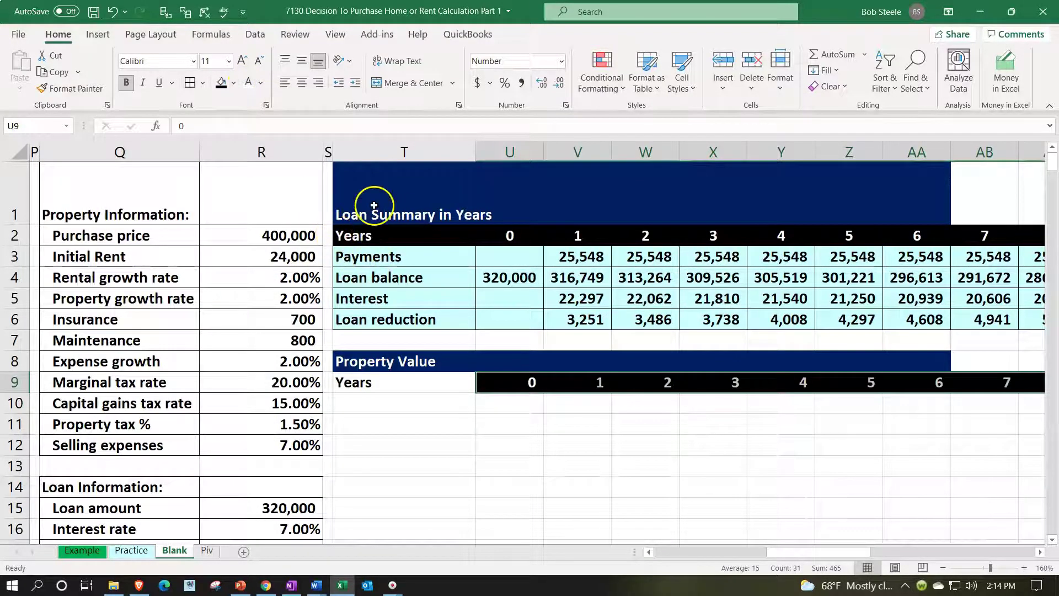
click(302, 83)
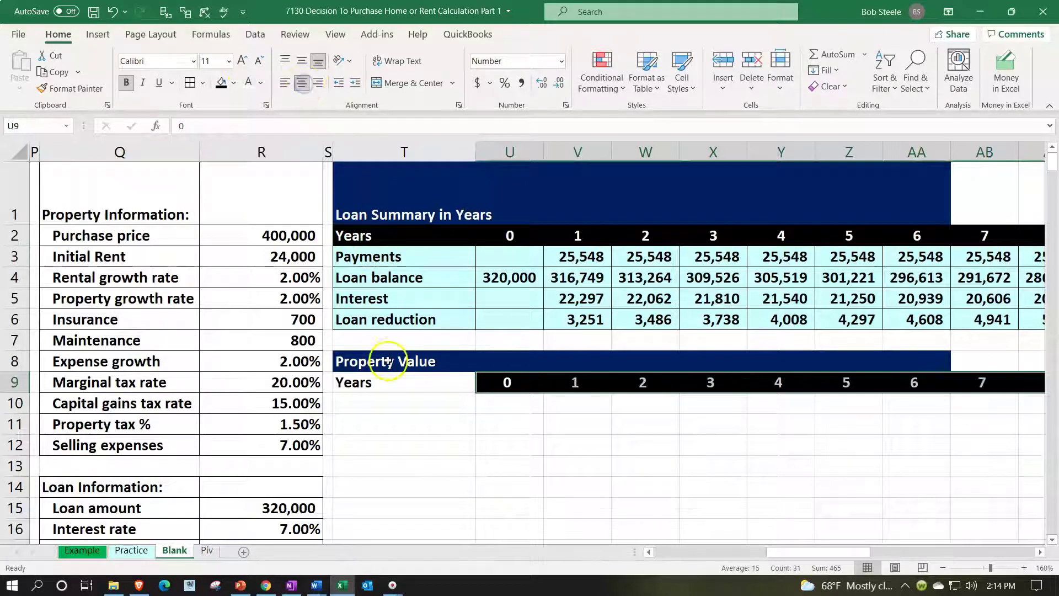
Step: Format the Years label in T9 with a black fill and white font to match its row
click(386, 380)
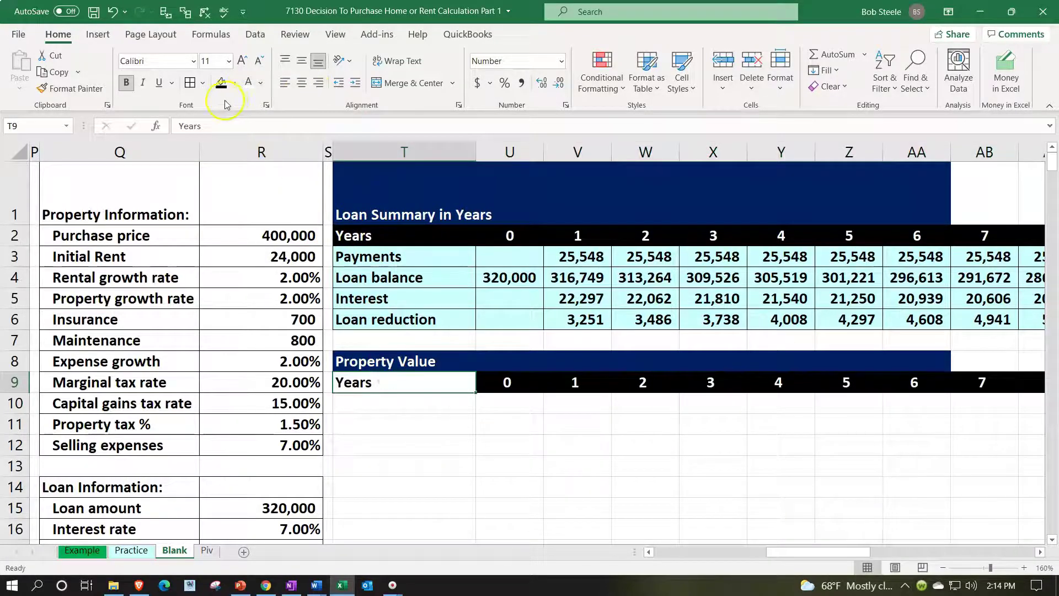
click(221, 82)
click(249, 84)
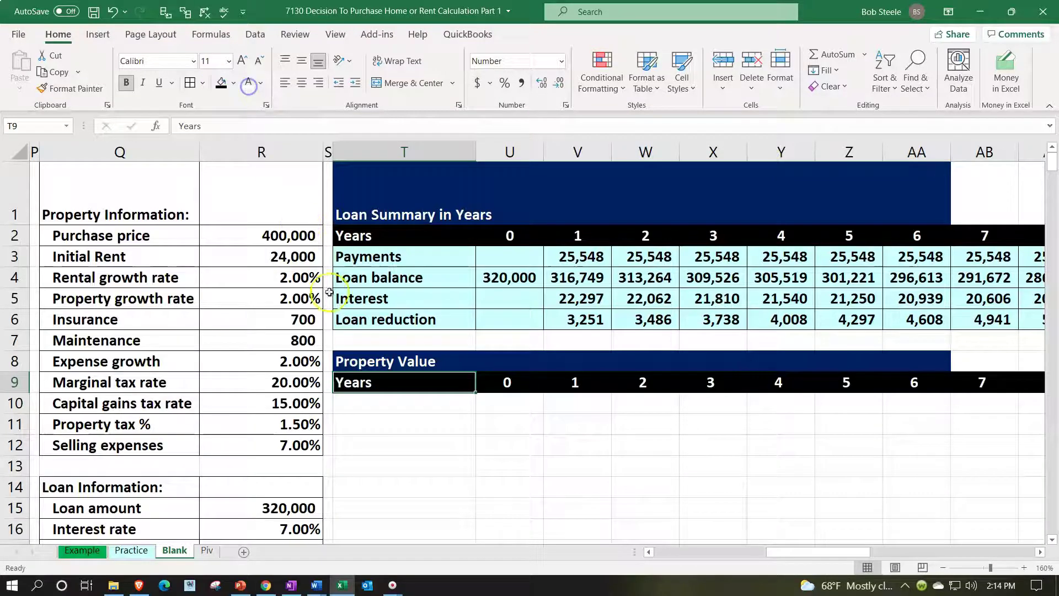
click(368, 410)
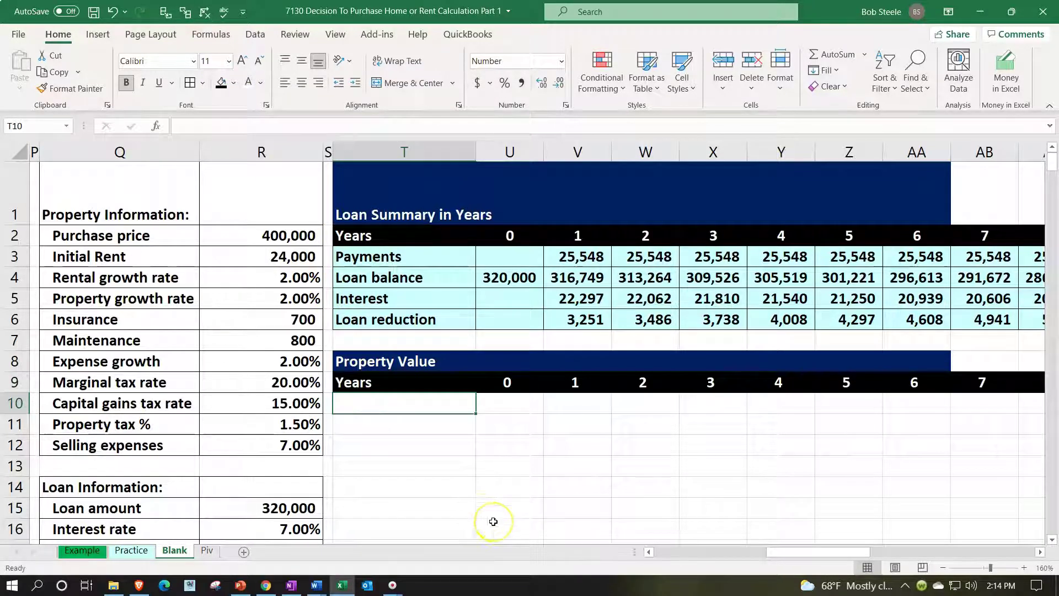
Step: Label the first row below the Property Value section's year header, cell T10, as Property value
text(Prope)
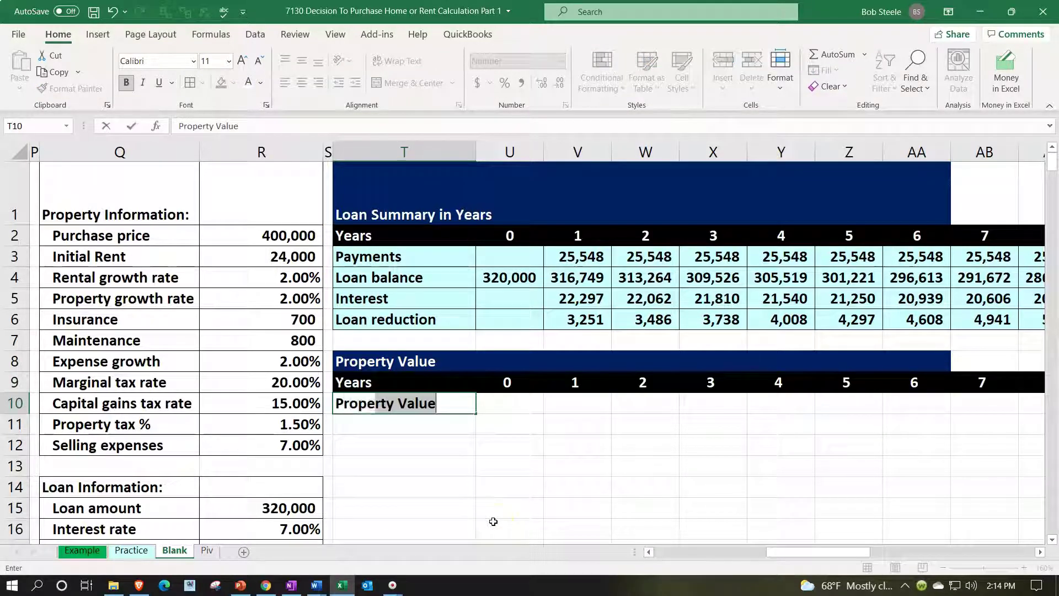
text(rty value)
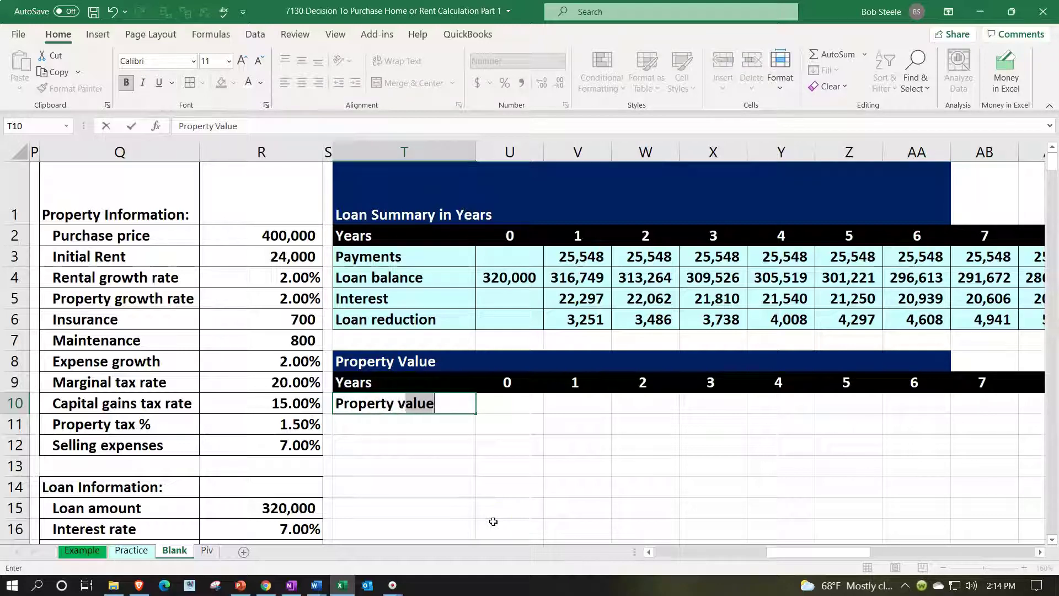
key(Tab)
key(Tab)
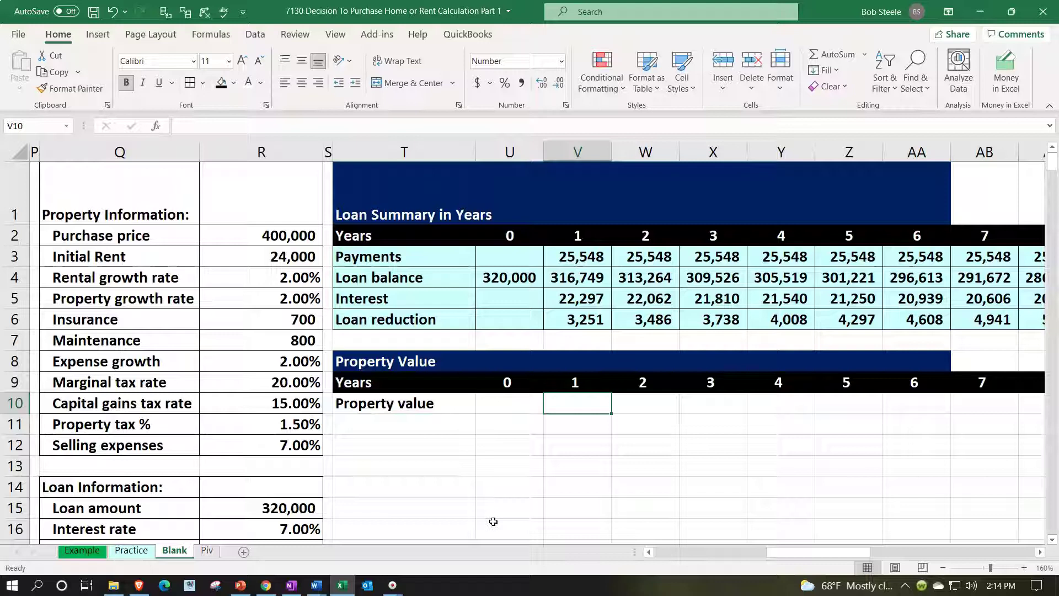
key(Left)
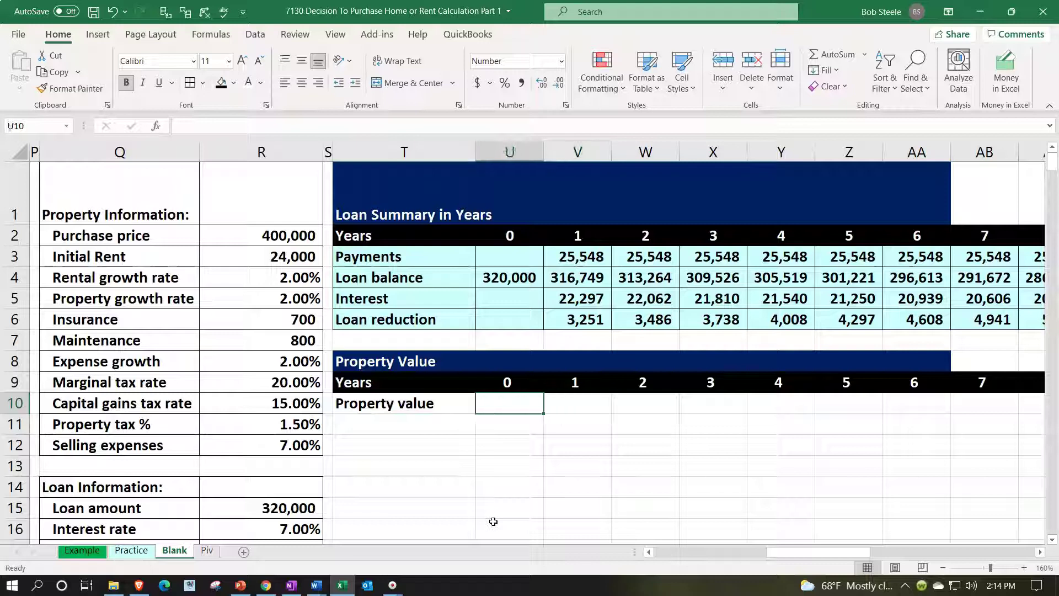
Step: Link the year 0 property value in U10 to the purchase price in R2
text(=)
key(Left)
key(Up)
key(Up)
key(Up)
key(Up)
key(Up)
key(Up)
key(Up)
key(Up)
key(Left)
key(Left)
key(Return)
key(Up)
key(Right)
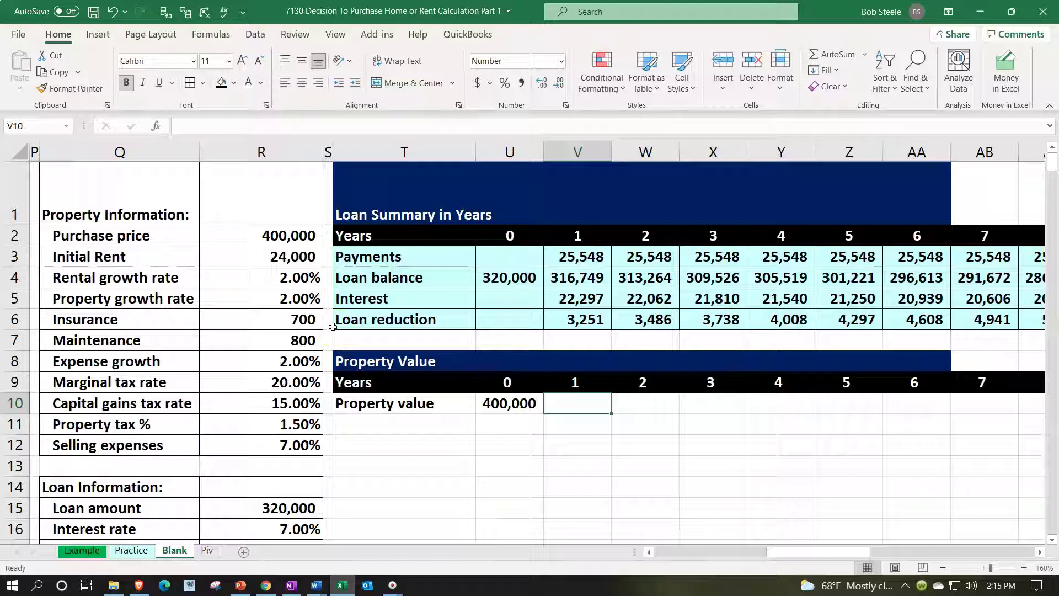
Step: Calculate the year 1 property value in V10 from the prior year's value and the property growth rate with =U10*(1+R5)
text(=)
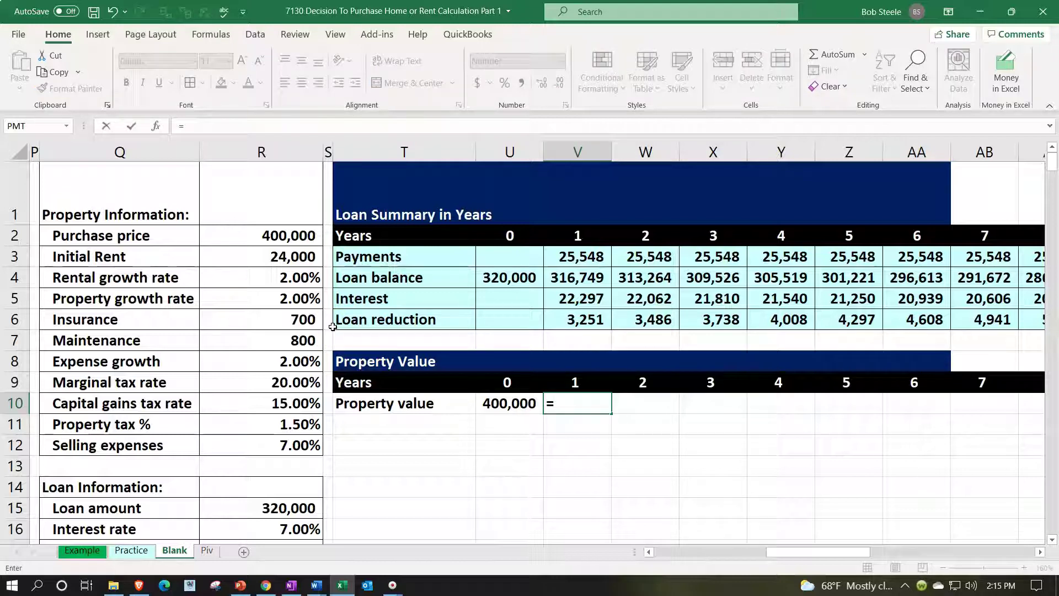
key(Left)
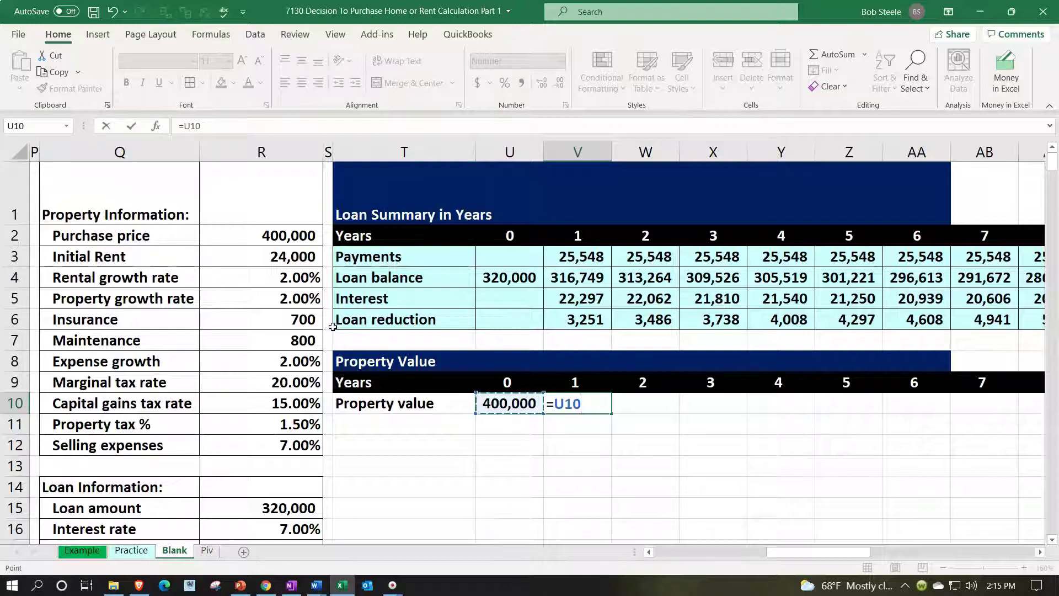
text(*)
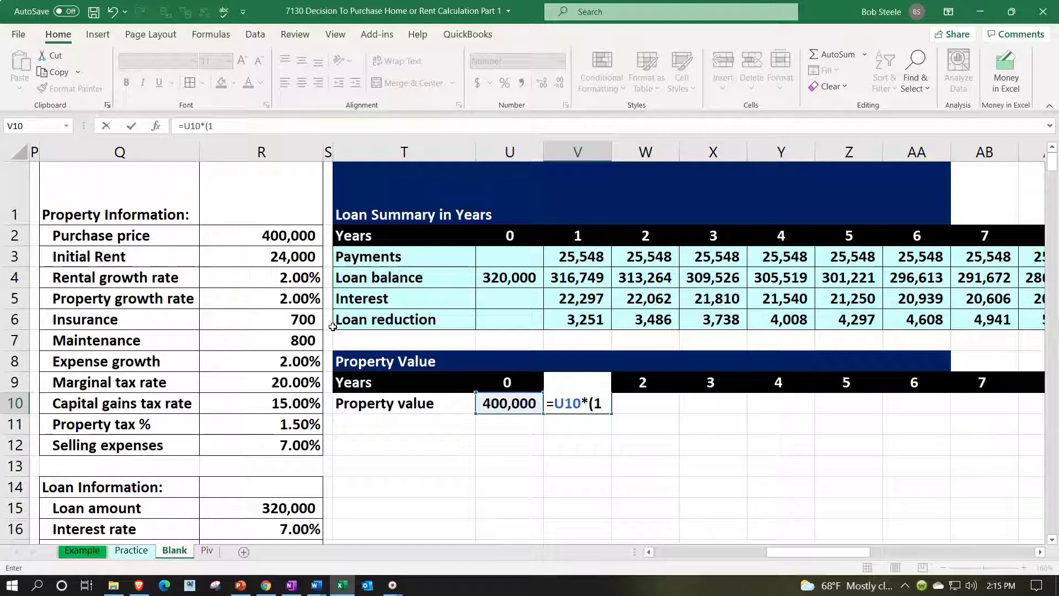
key(Return)
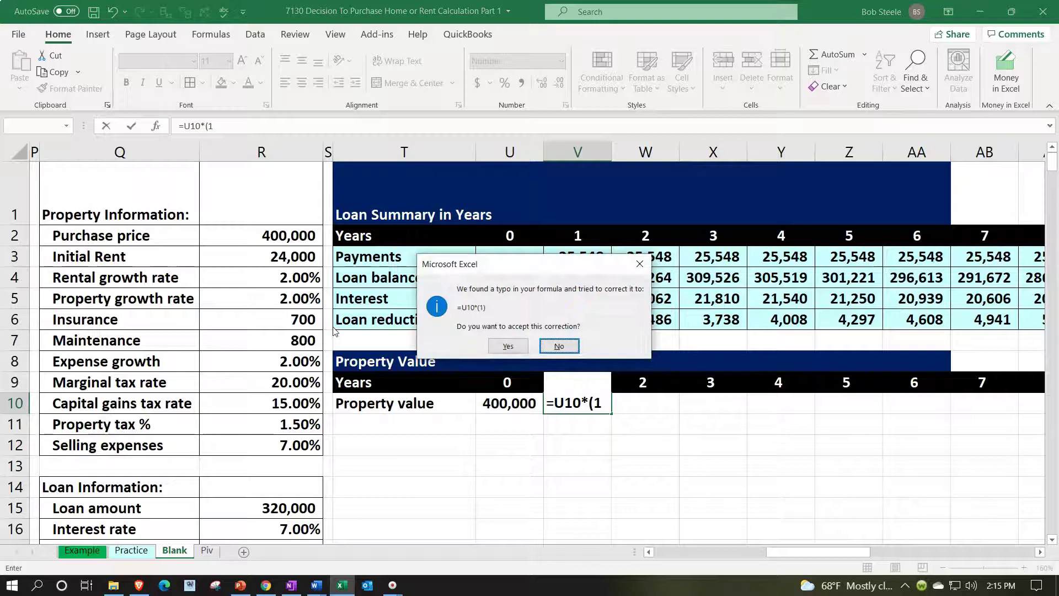
click(640, 264)
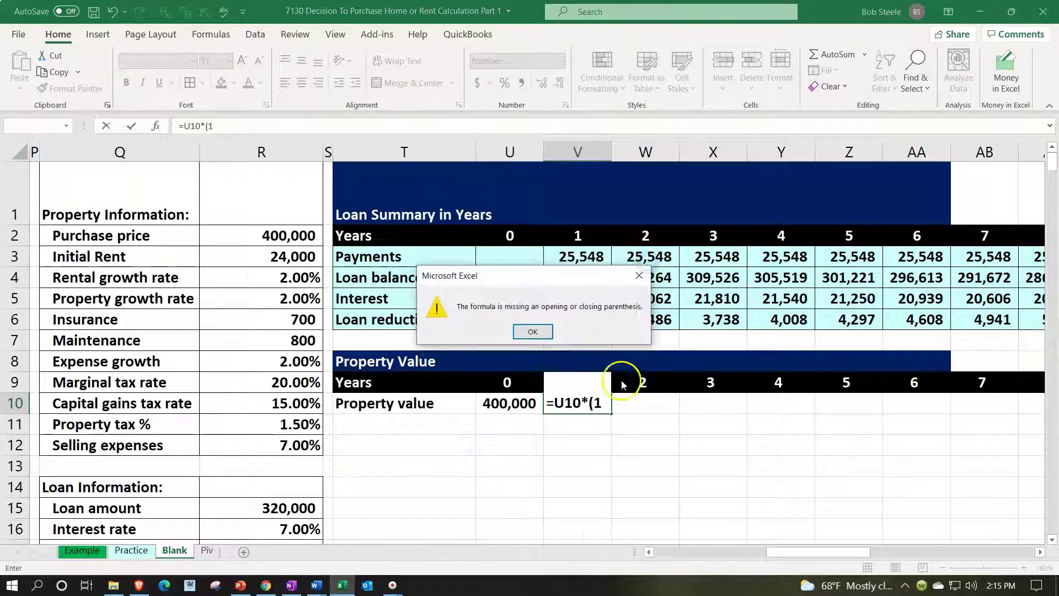
key(Return)
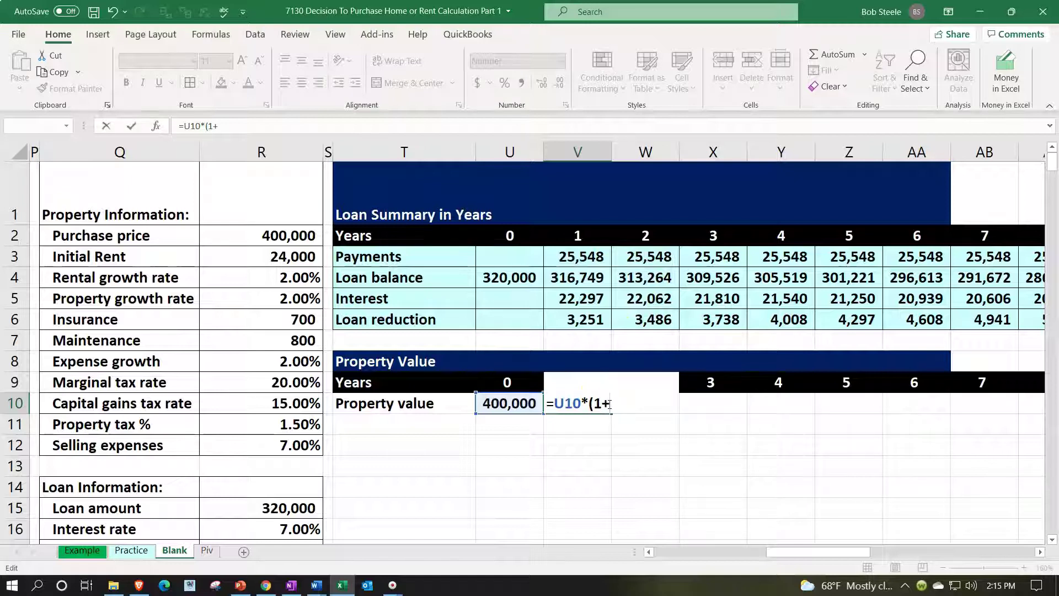
click(291, 299)
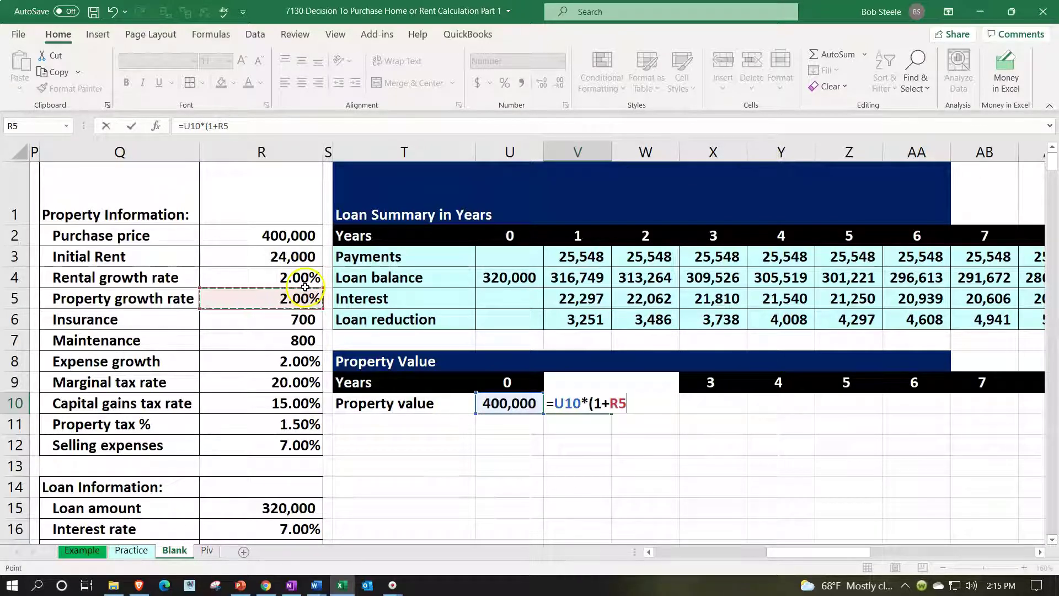
key(Return)
key(Return)
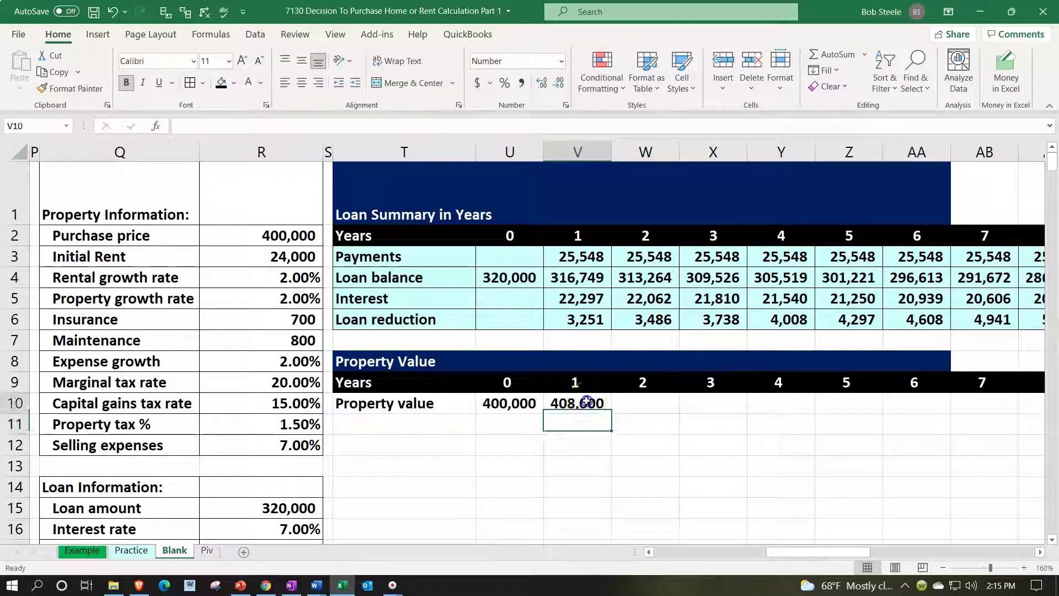
Step: Make the growth rate reference in V10 absolute as $R$5 and copy the formula across to year 30 in AY10
double_click(586, 403)
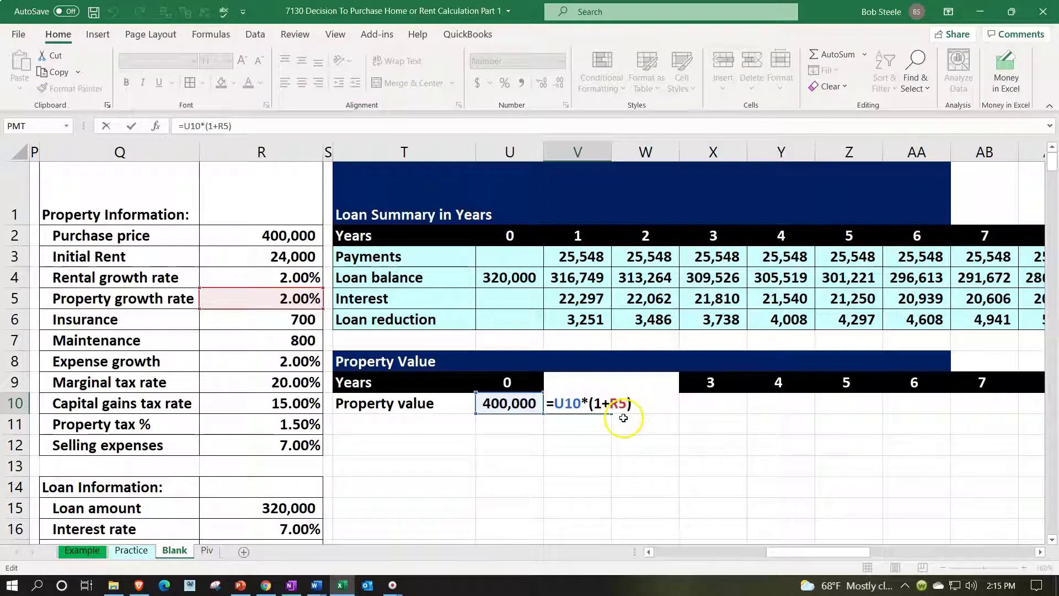
key(F4)
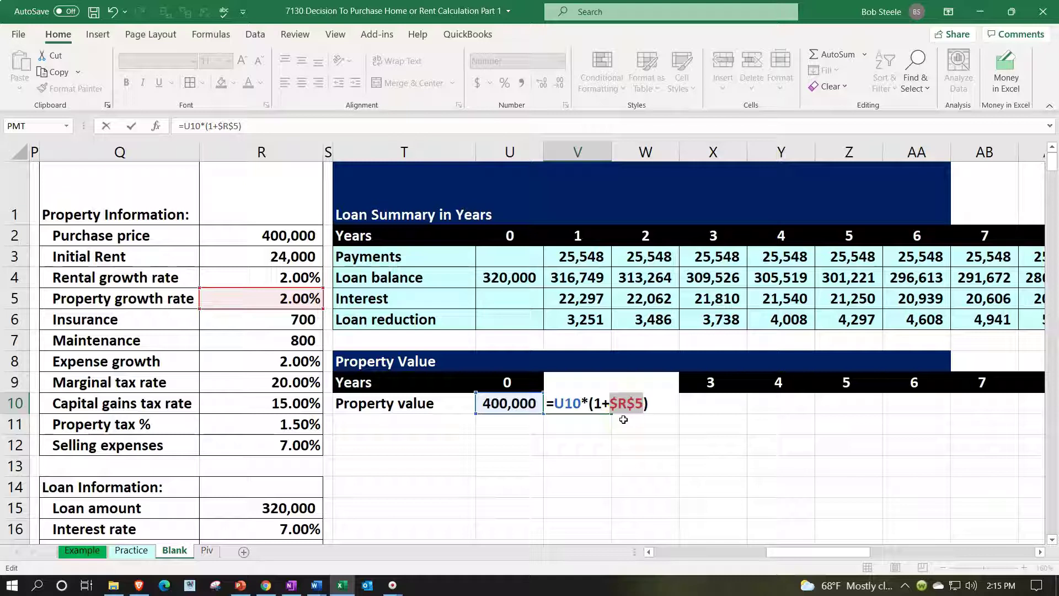
key(Return)
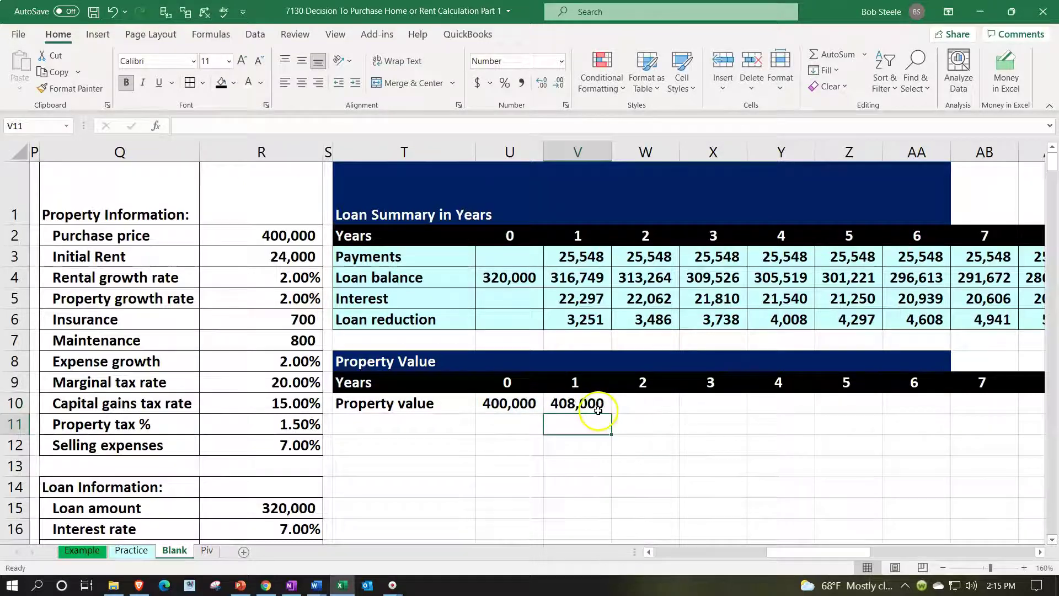
click(600, 408)
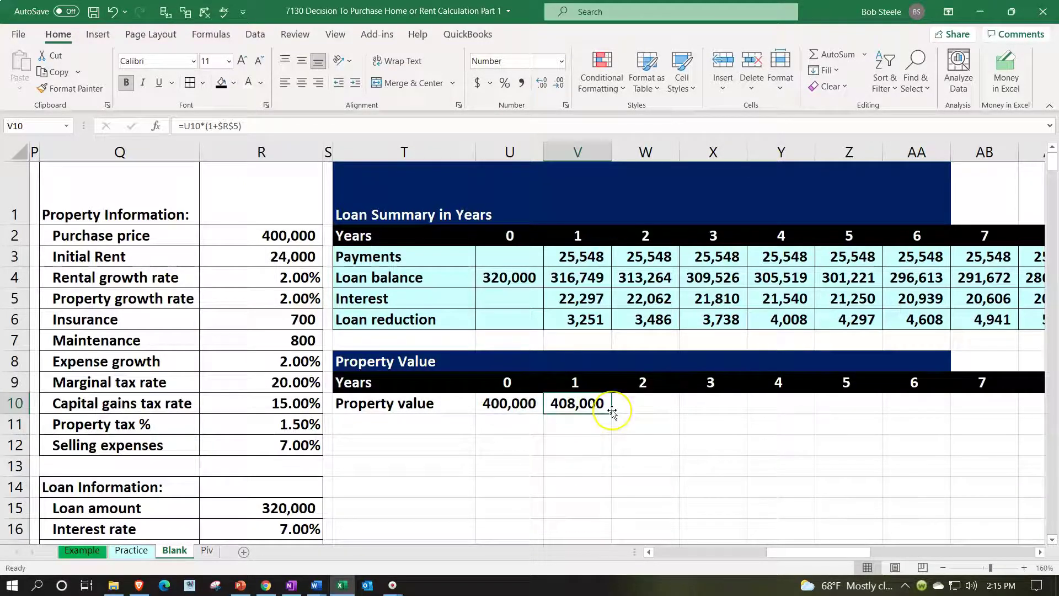
drag(611, 415, 920, 421)
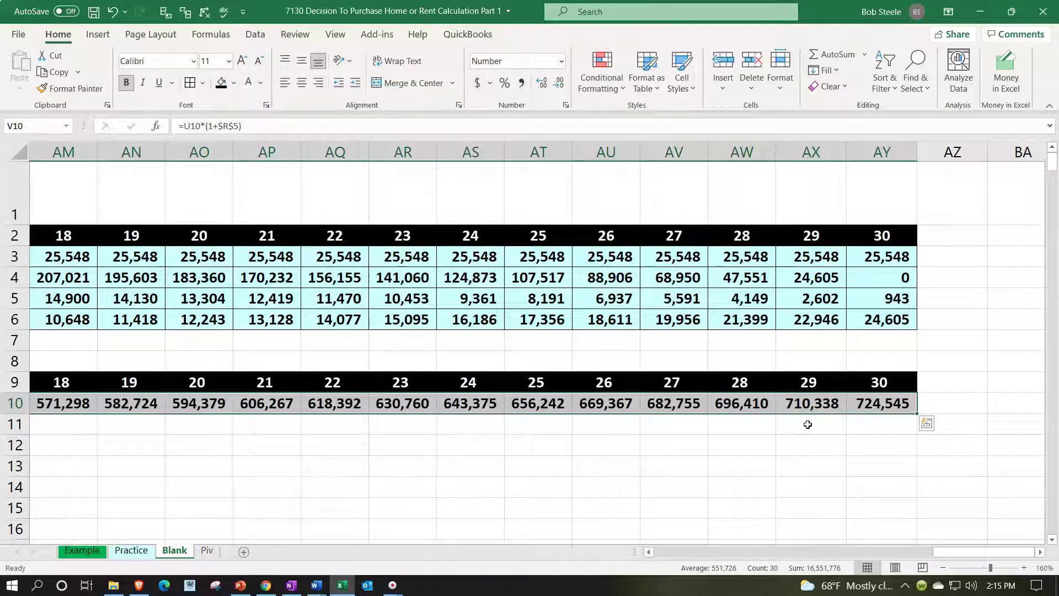
Step: Format the property values in V10:AY10 with the light blue fill and cell borders
click(234, 83)
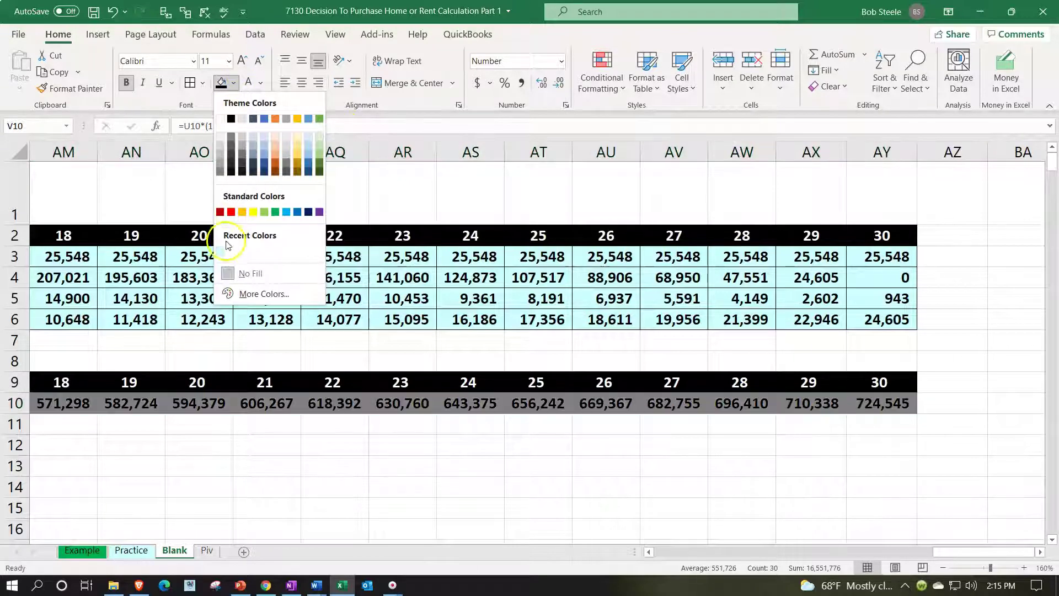
click(248, 298)
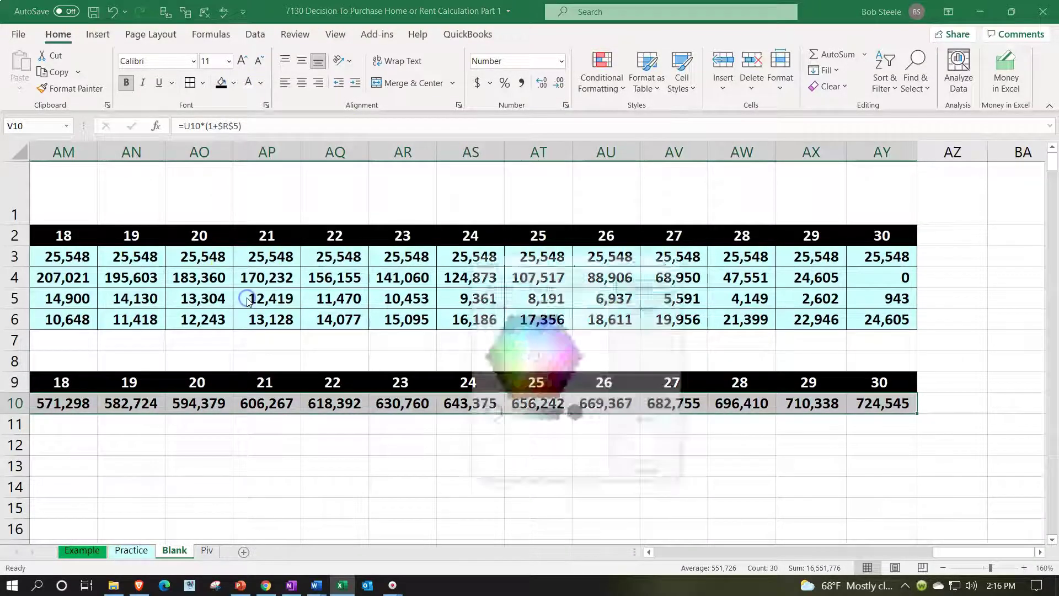
click(529, 349)
click(627, 285)
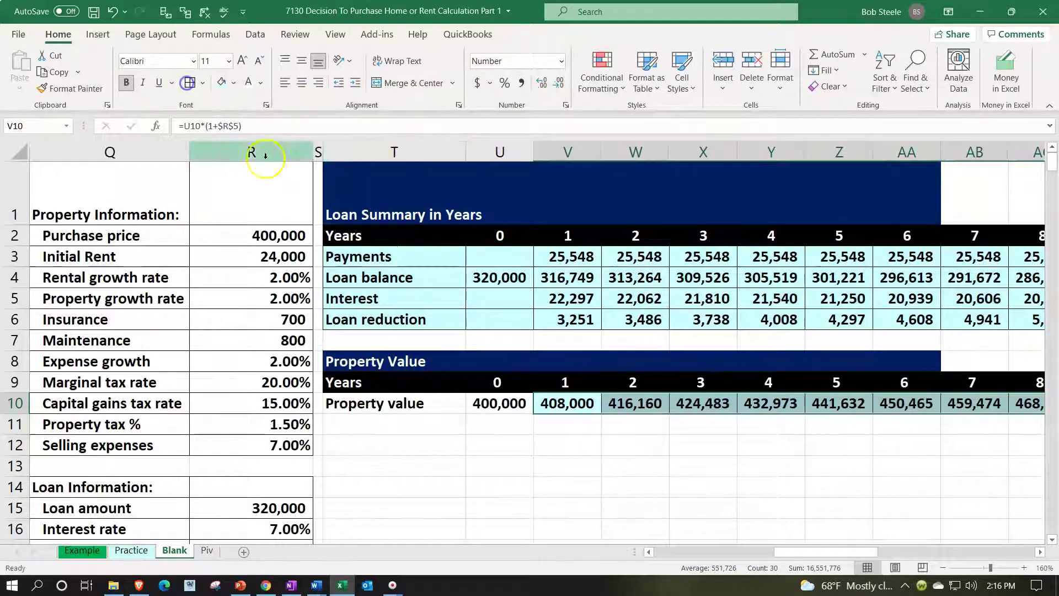
Step: Apply the same light blue fill and borders to the Property value label and year 0 amount in T10:U10
drag(454, 403, 480, 402)
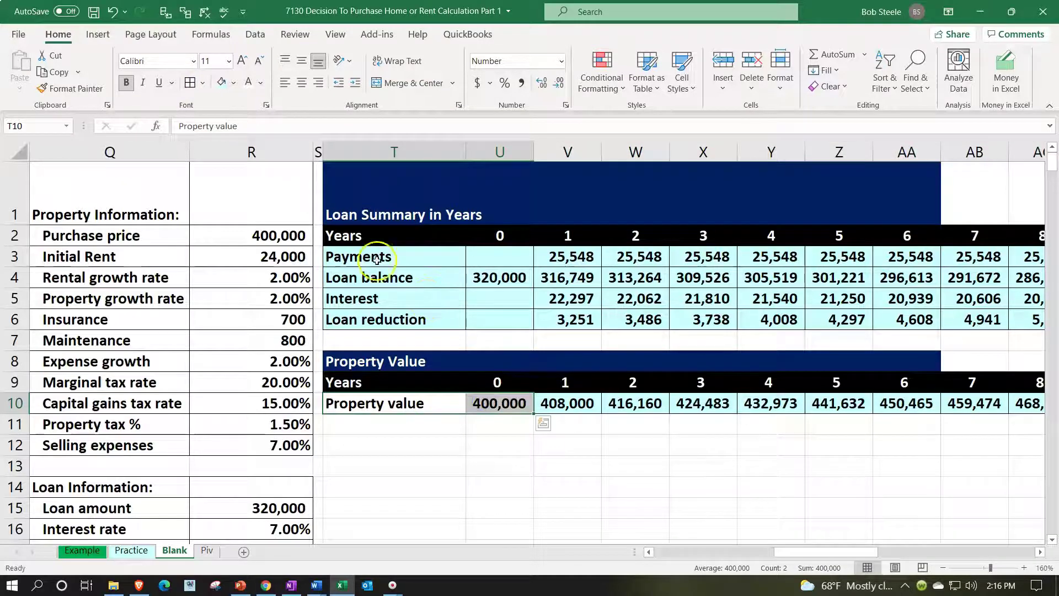
click(220, 77)
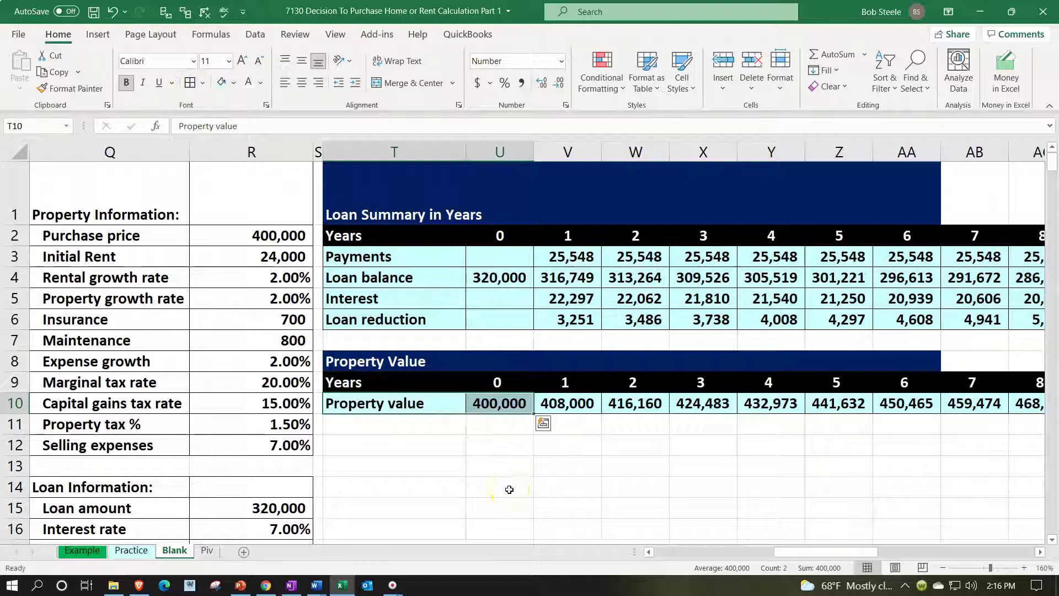
click(509, 492)
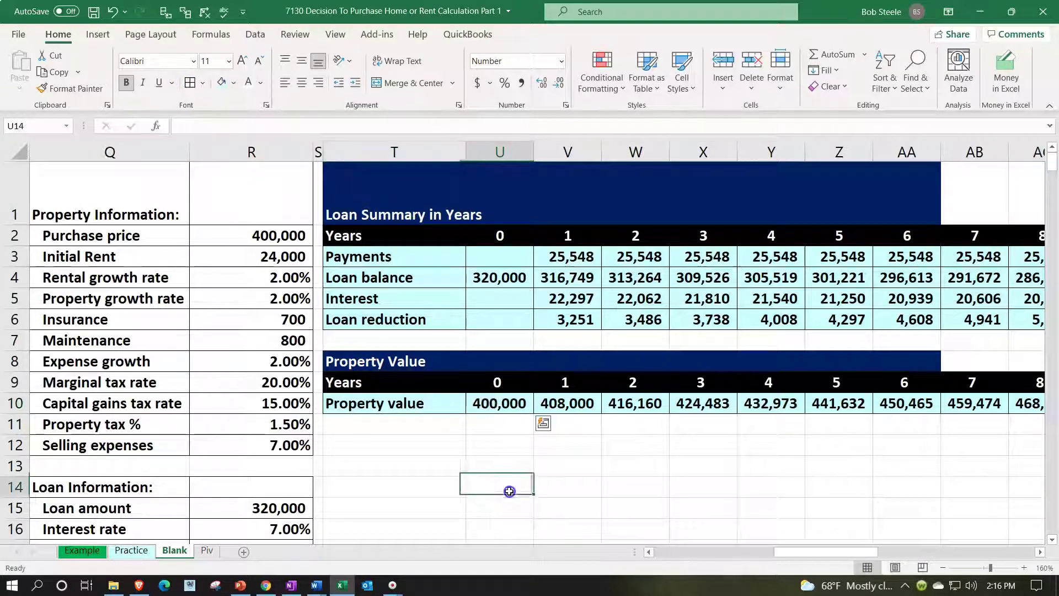
click(407, 441)
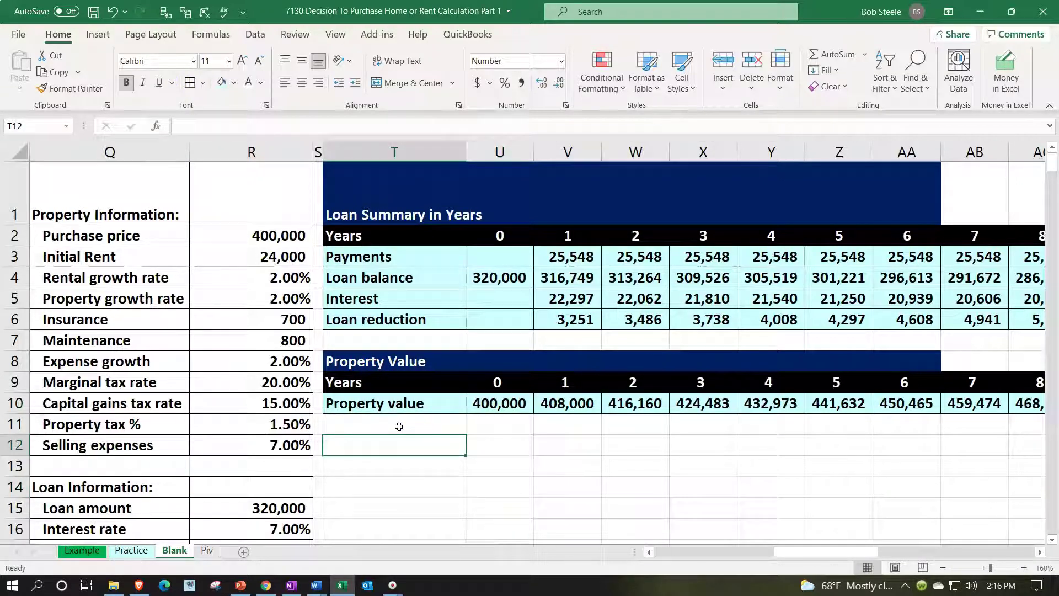